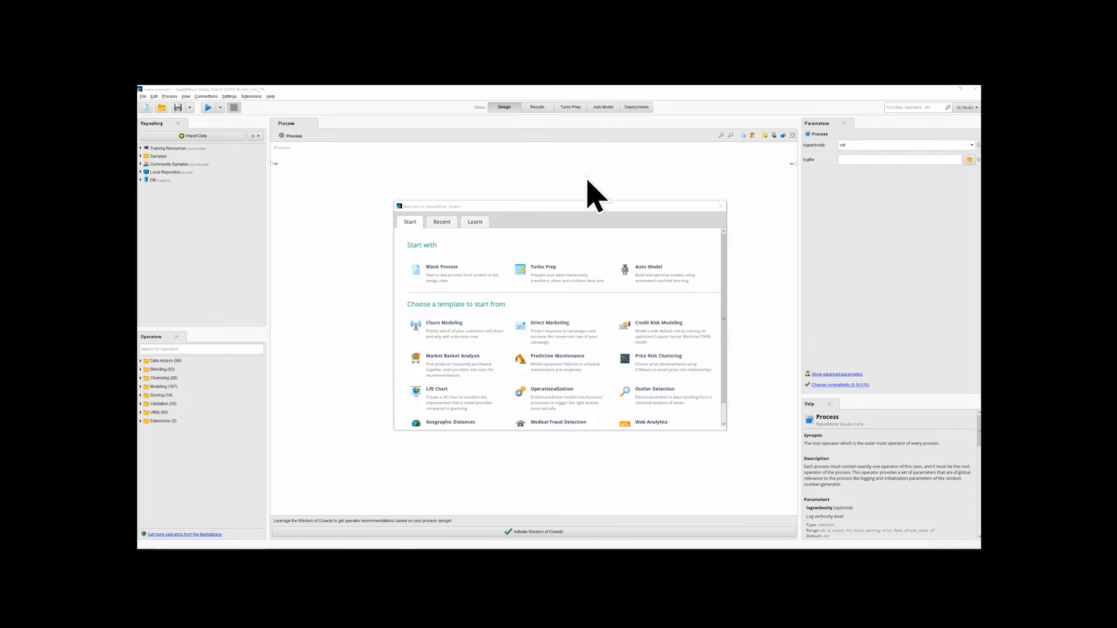
Start a blank process, search the operators for "csv" and add the Read CSV operator to it
{"action": "left_click", "coordinate": [452, 281]}
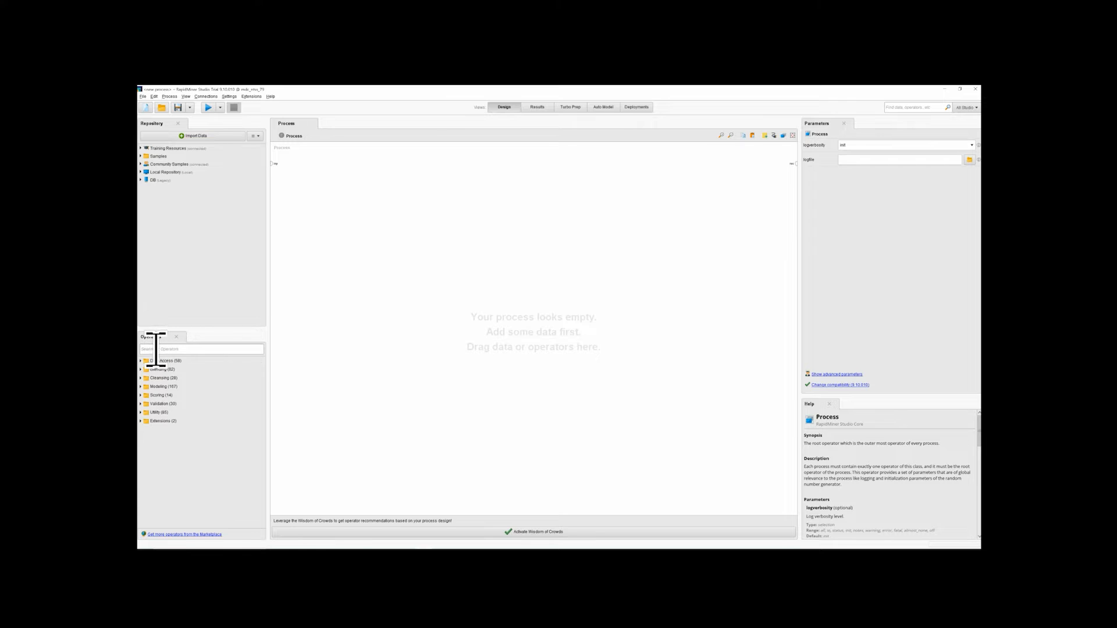
{"action": "left_click", "coordinate": [186, 349]}
{"action": "type", "text": "c"}
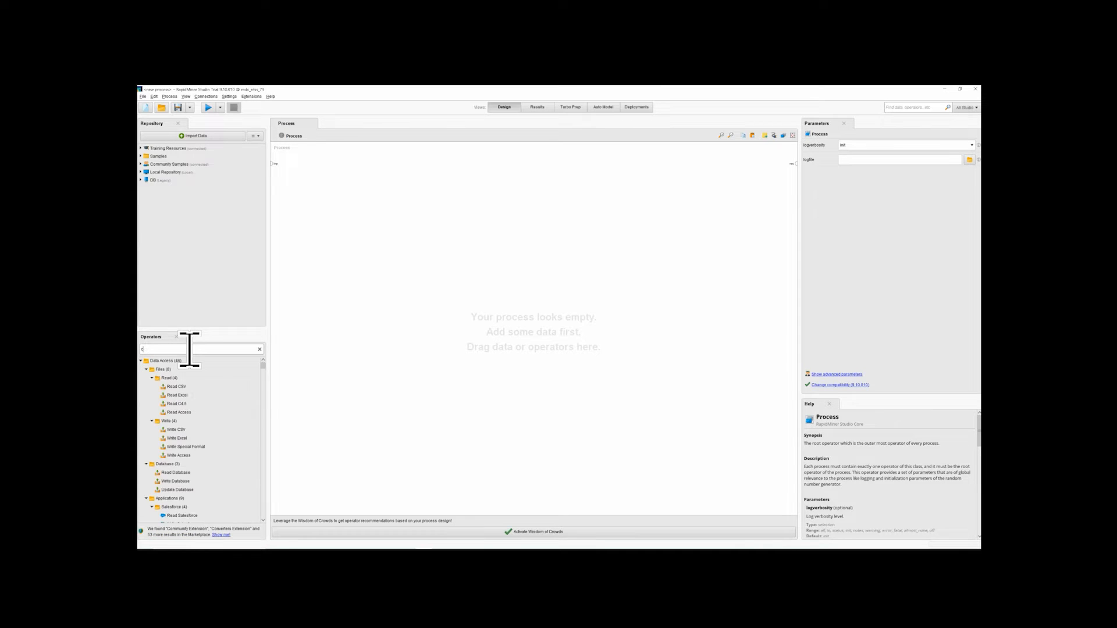
{"action": "type", "text": "sv"}
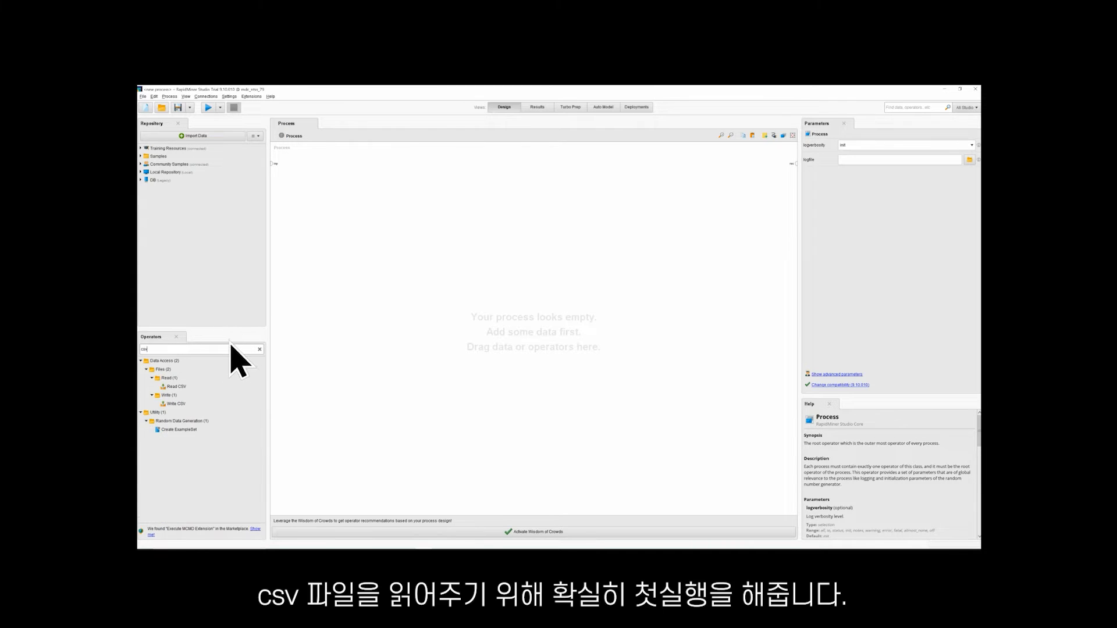
{"action": "left_click", "coordinate": [182, 387]}
{"action": "double_click", "coordinate": [182, 387]}
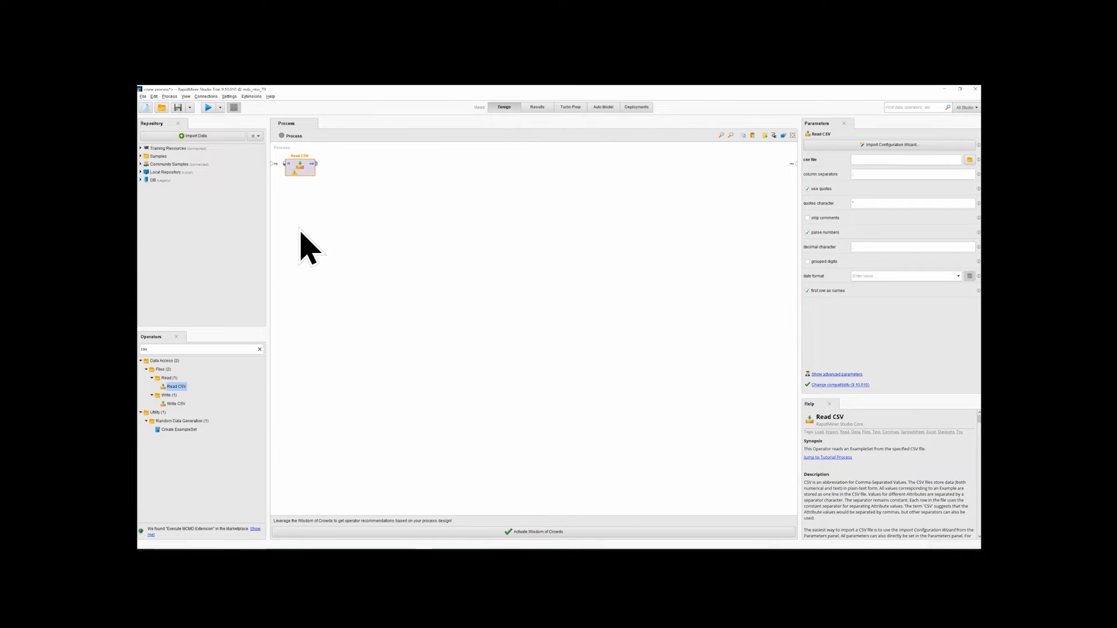
Open the import wizard for Read CSV and choose 연도별 기온_가공.csv from the test folder on the local C: disk
{"action": "double_click", "coordinate": [301, 167]}
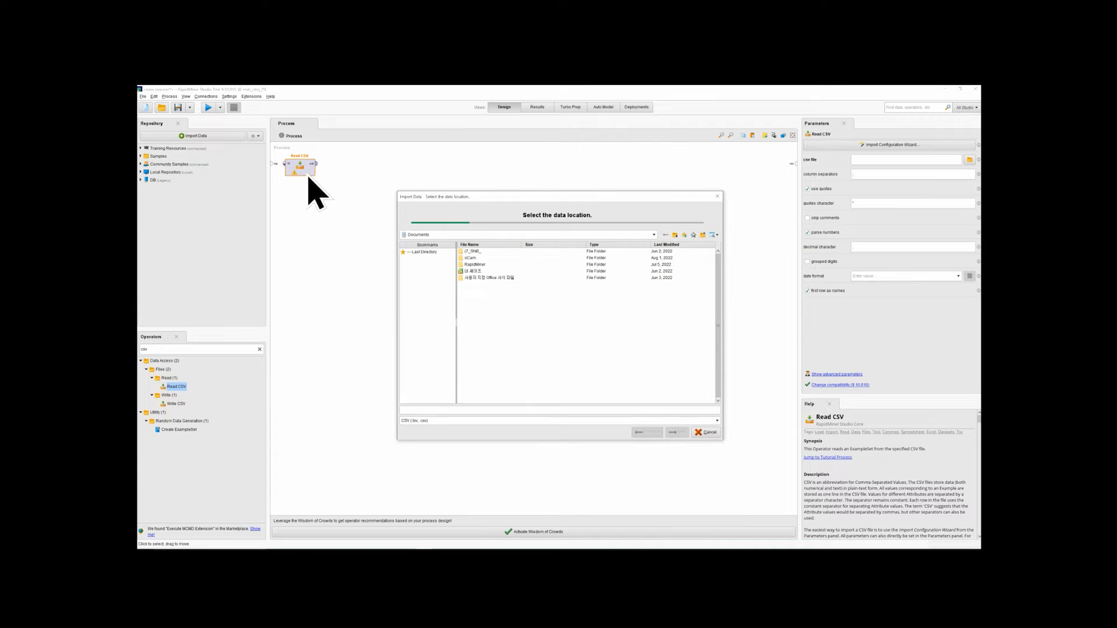
{"action": "left_click", "coordinate": [654, 235]}
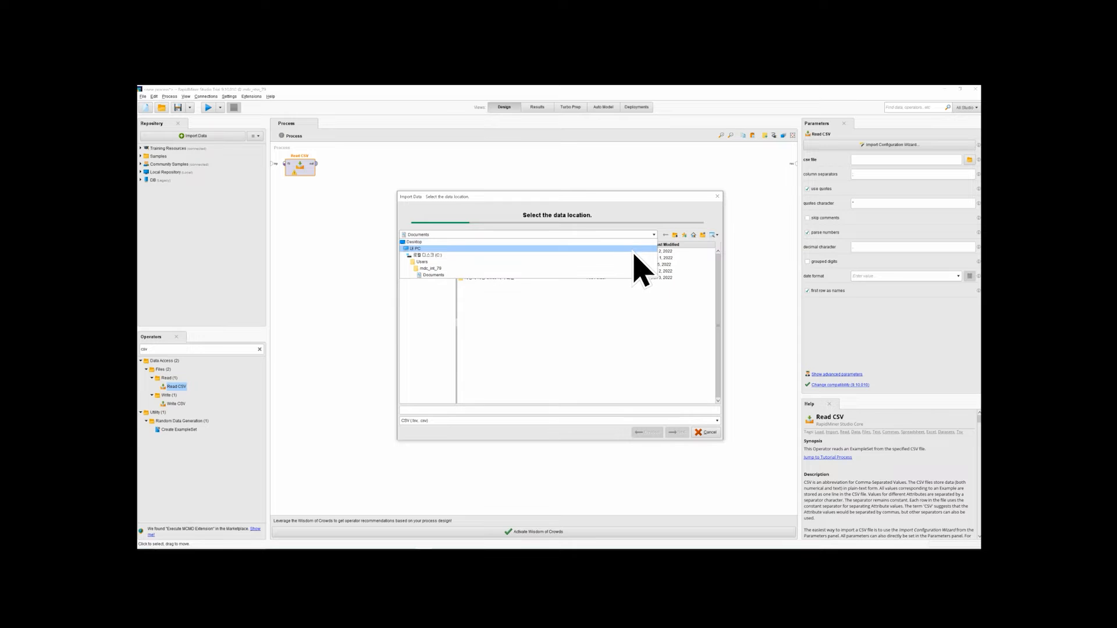
{"action": "left_click", "coordinate": [632, 250]}
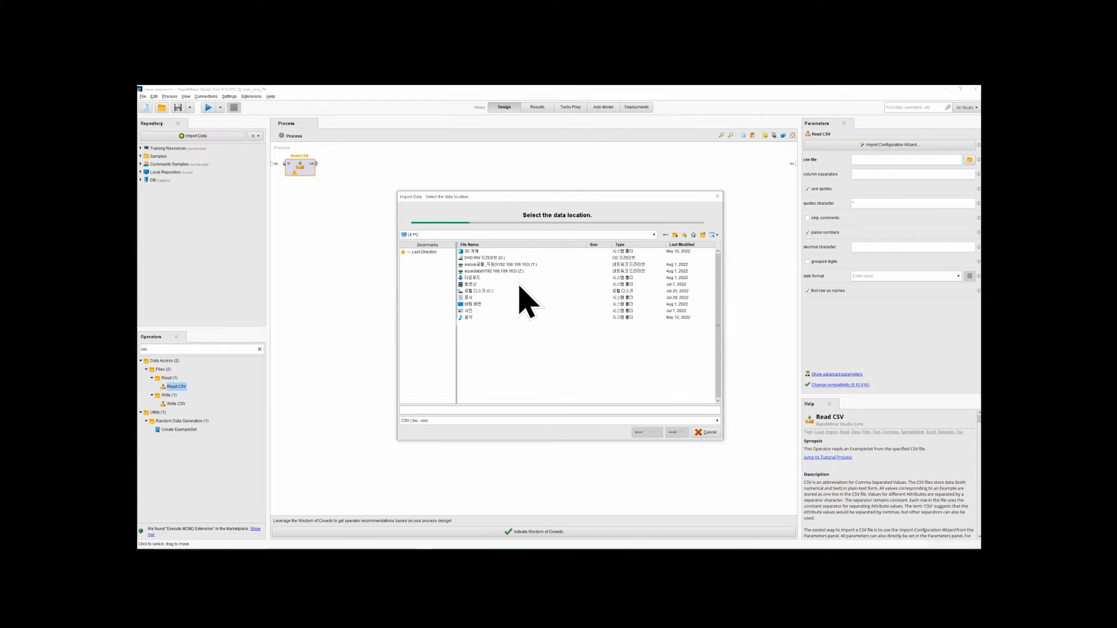
{"action": "double_click", "coordinate": [485, 293]}
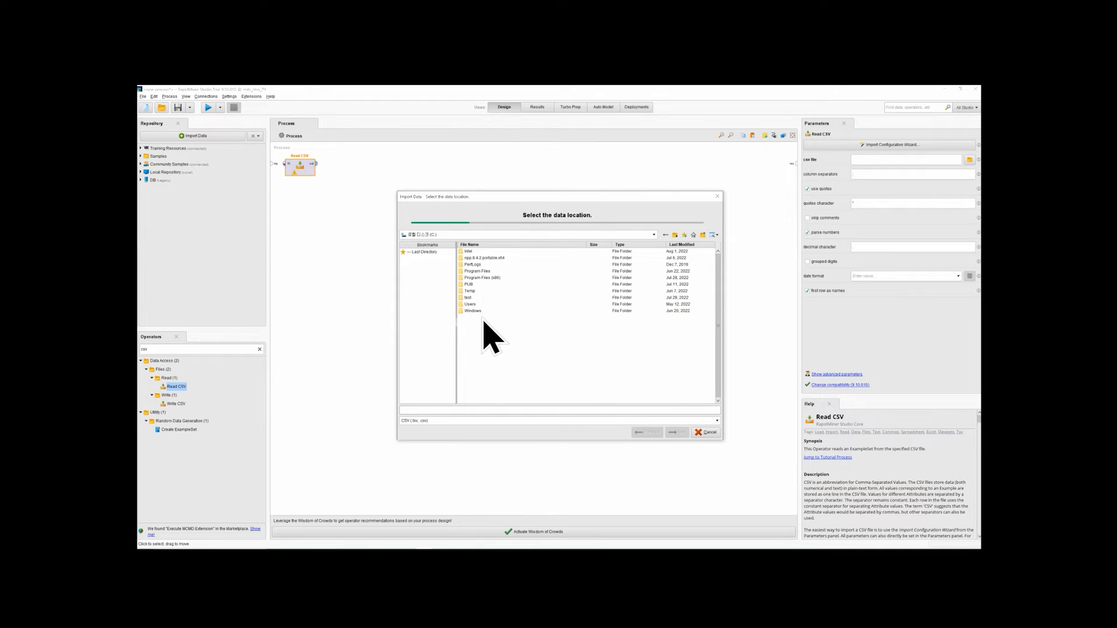
{"action": "double_click", "coordinate": [470, 299]}
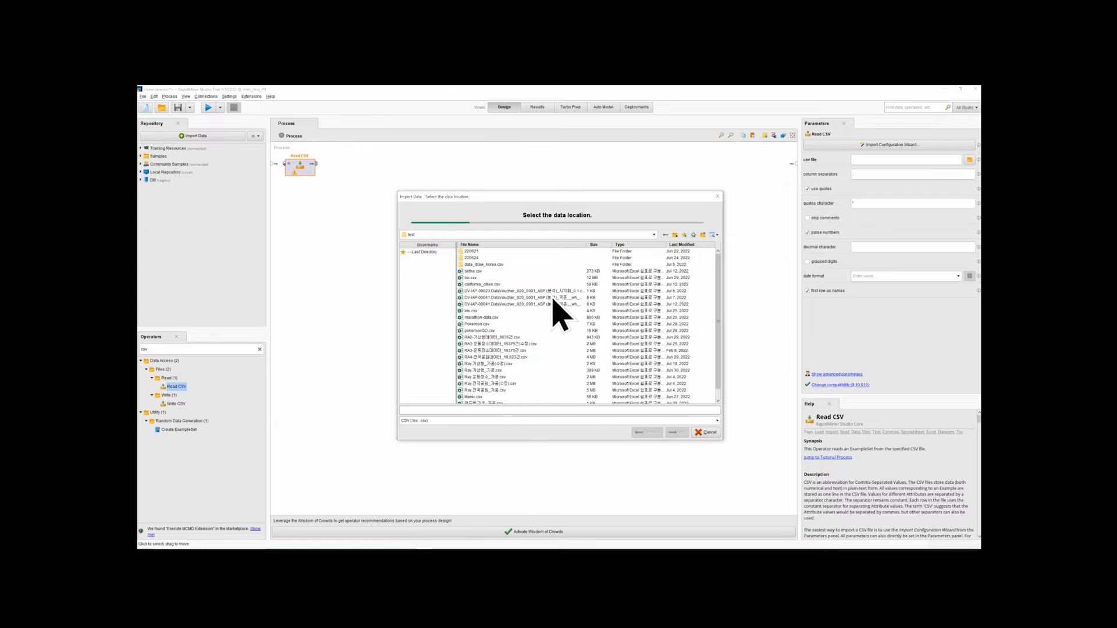
{"action": "scroll", "coordinate": [555, 312], "scroll_direction": "down", "scroll_amount": 1}
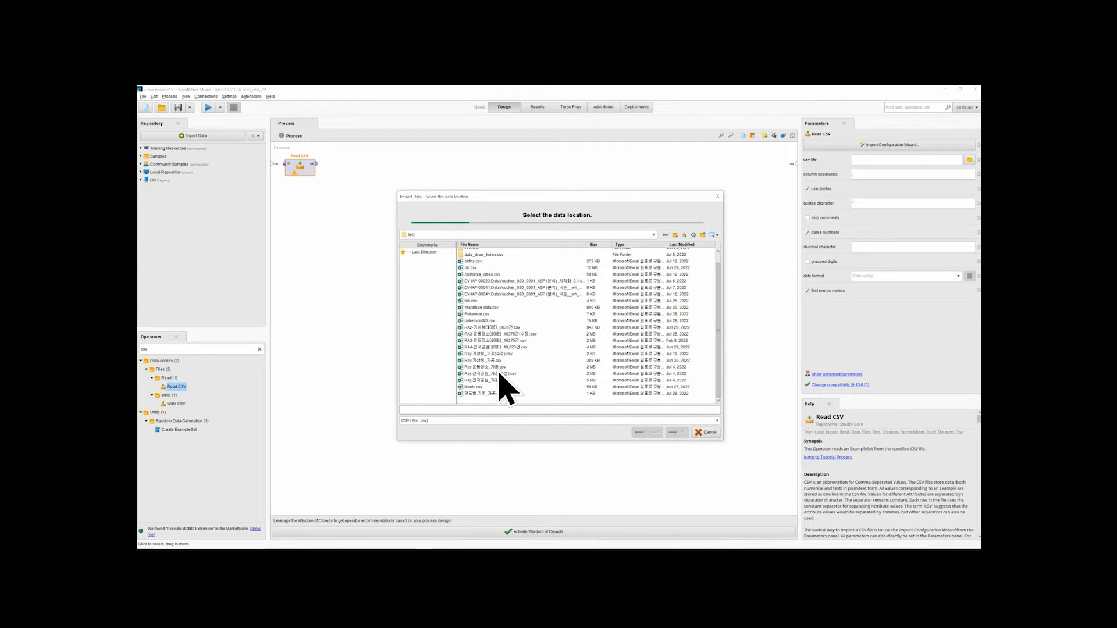
{"action": "left_click", "coordinate": [473, 380]}
{"action": "left_click", "coordinate": [473, 388]}
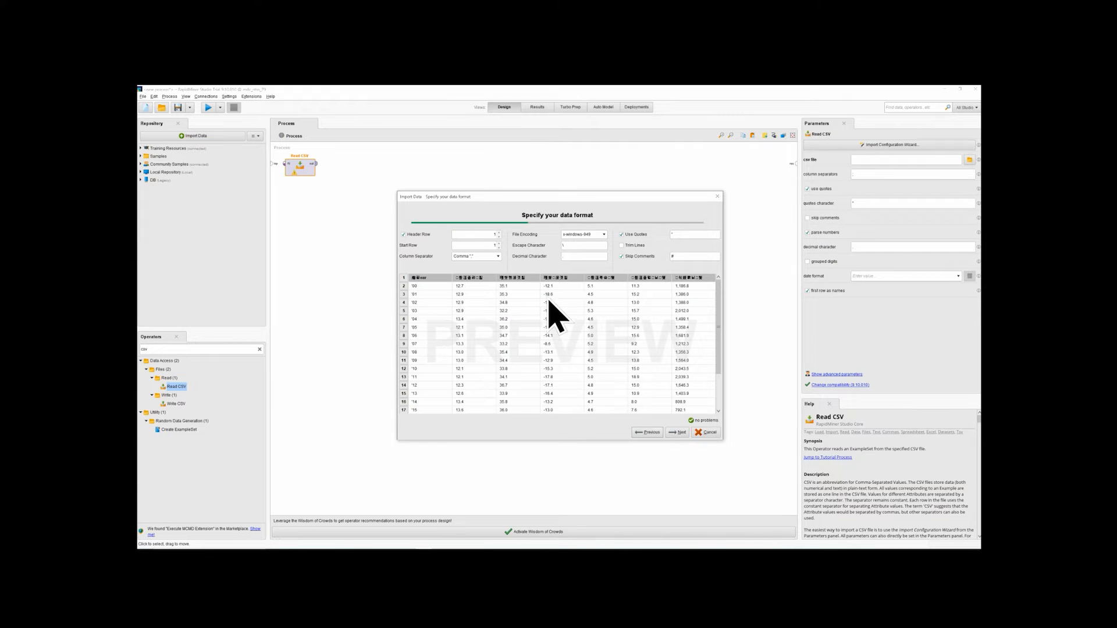
Try Space, Tab and Regular Expression as the column separator in the data preview, and return it to Comma
{"action": "left_click", "coordinate": [487, 257]}
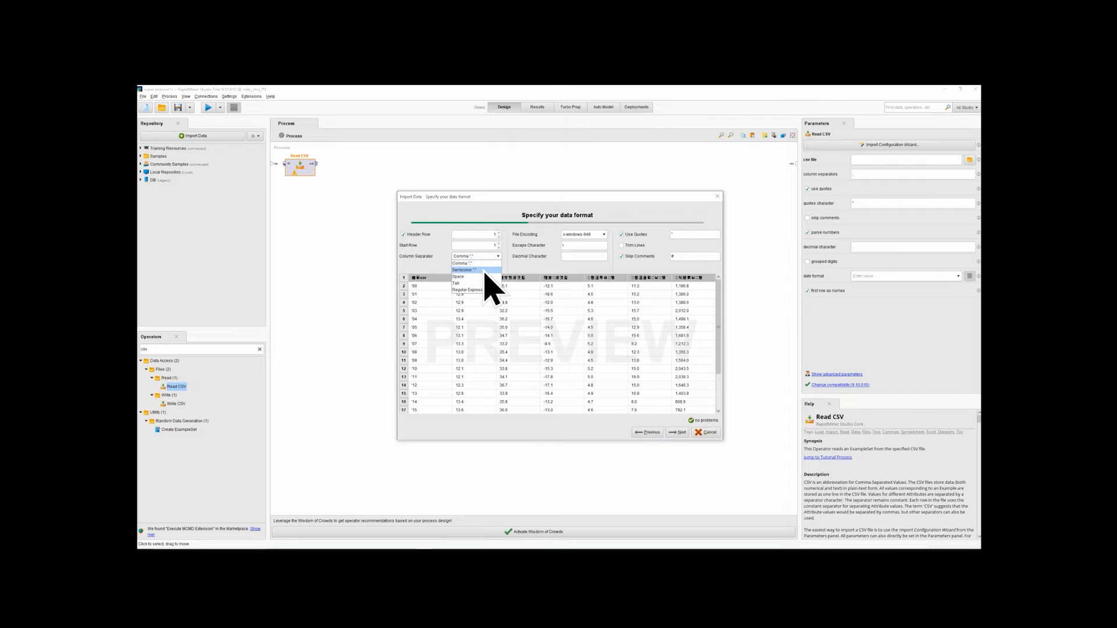
{"action": "left_click", "coordinate": [485, 271]}
{"action": "left_click", "coordinate": [483, 276]}
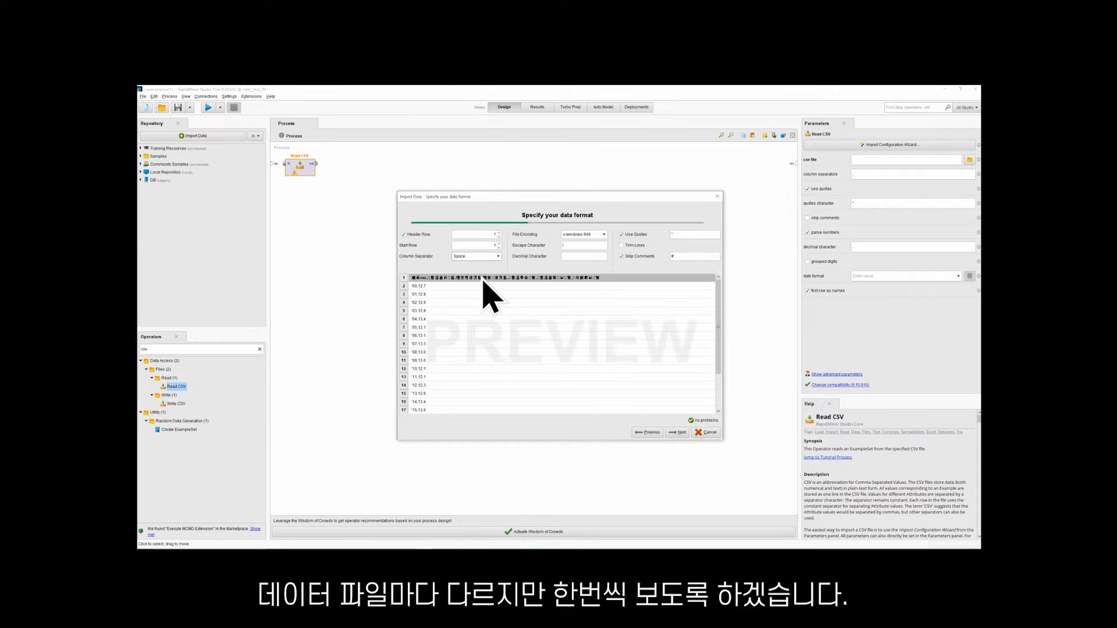
{"action": "left_click", "coordinate": [487, 258]}
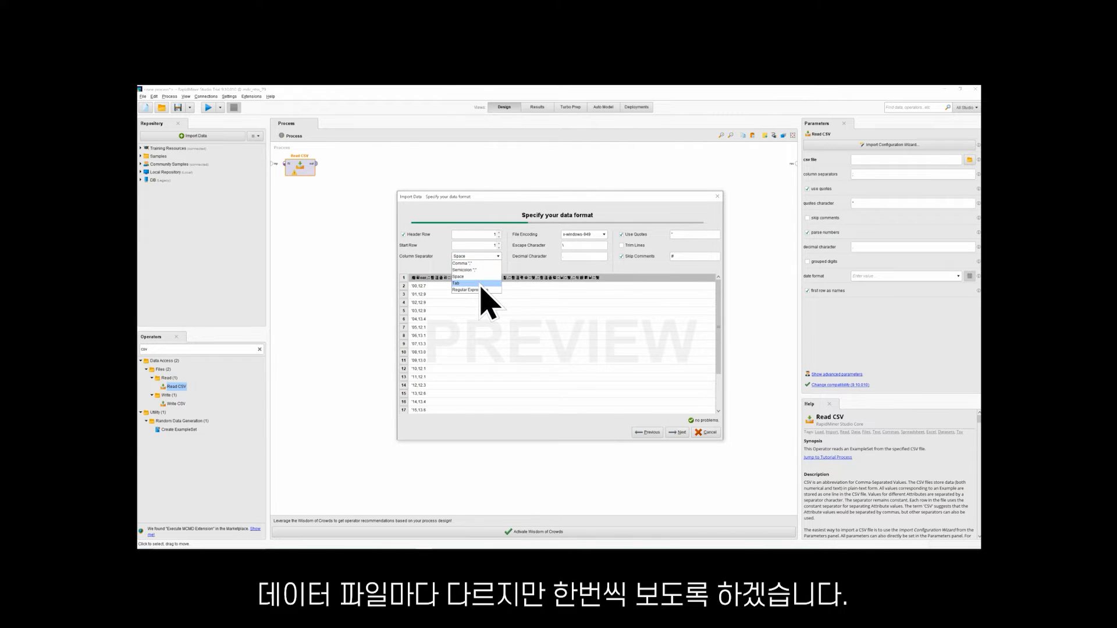
{"action": "left_click", "coordinate": [480, 284]}
{"action": "left_click", "coordinate": [484, 257]}
{"action": "left_click", "coordinate": [485, 290]}
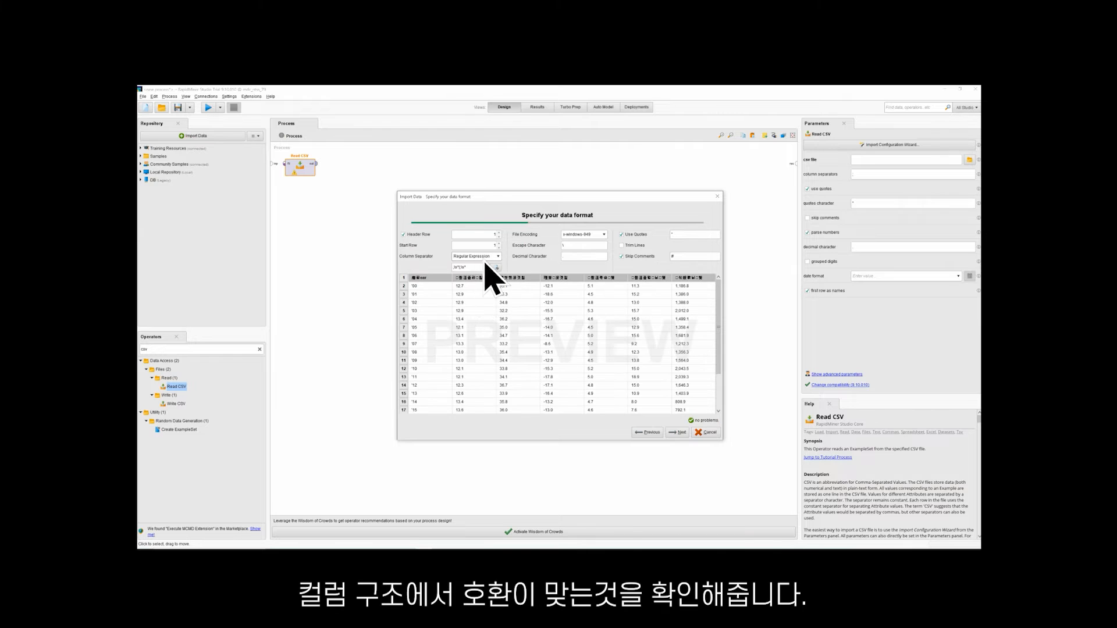
{"action": "left_click", "coordinate": [487, 257]}
{"action": "left_click", "coordinate": [481, 263]}
{"action": "left_click", "coordinate": [487, 257]}
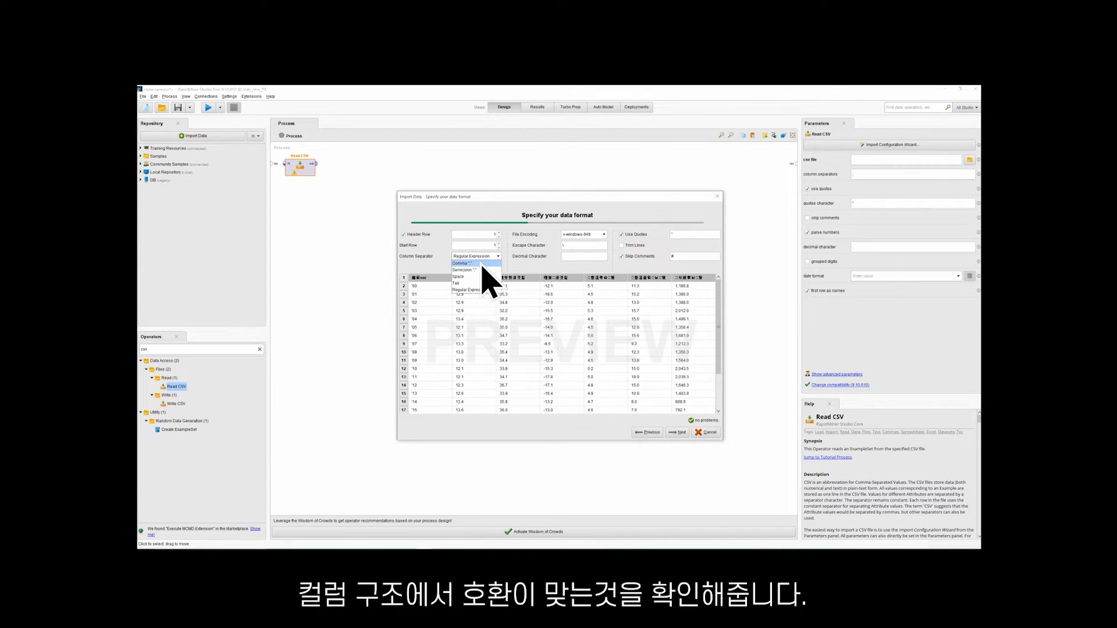
{"action": "left_click", "coordinate": [481, 264]}
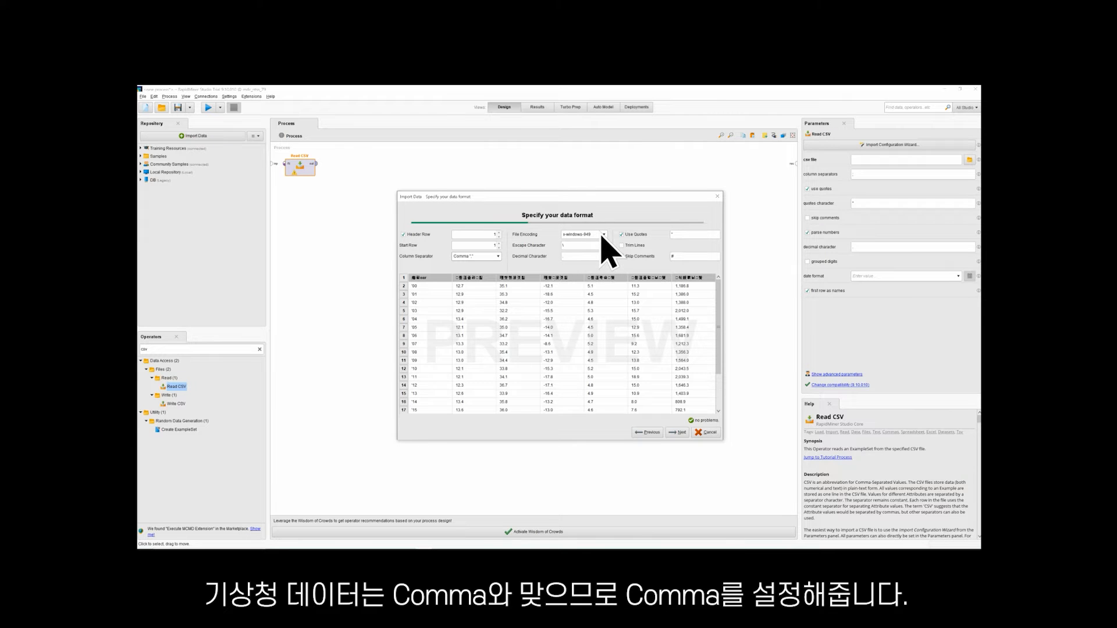
Try EUC-KR as the file encoding for the CSV preview
{"action": "left_click", "coordinate": [602, 234]}
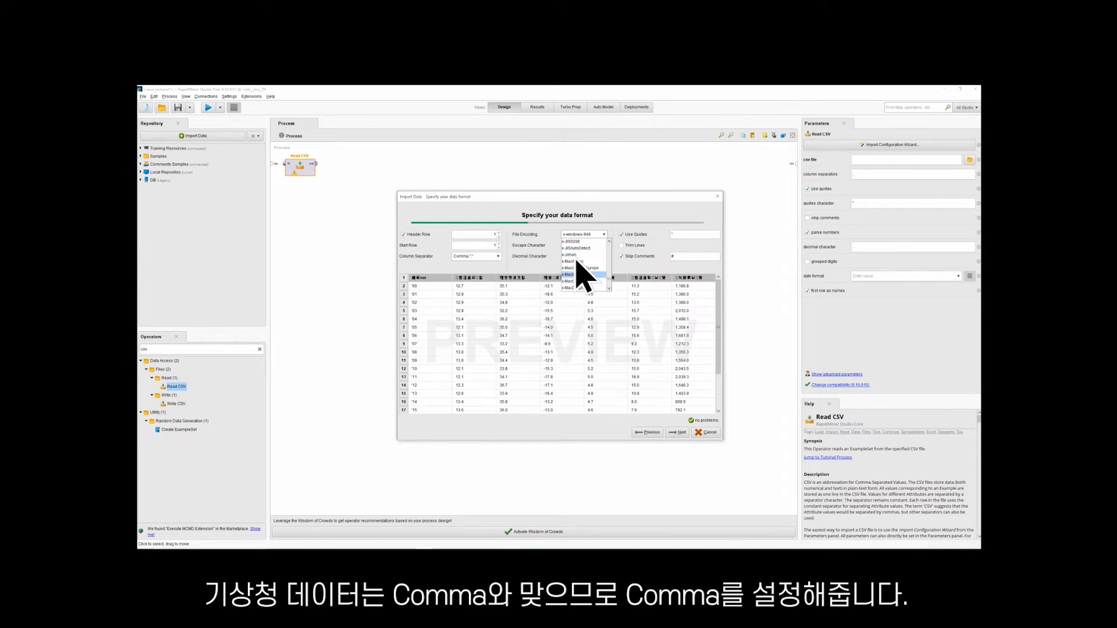
{"action": "scroll", "coordinate": [578, 265], "scroll_direction": "up", "scroll_amount": 10}
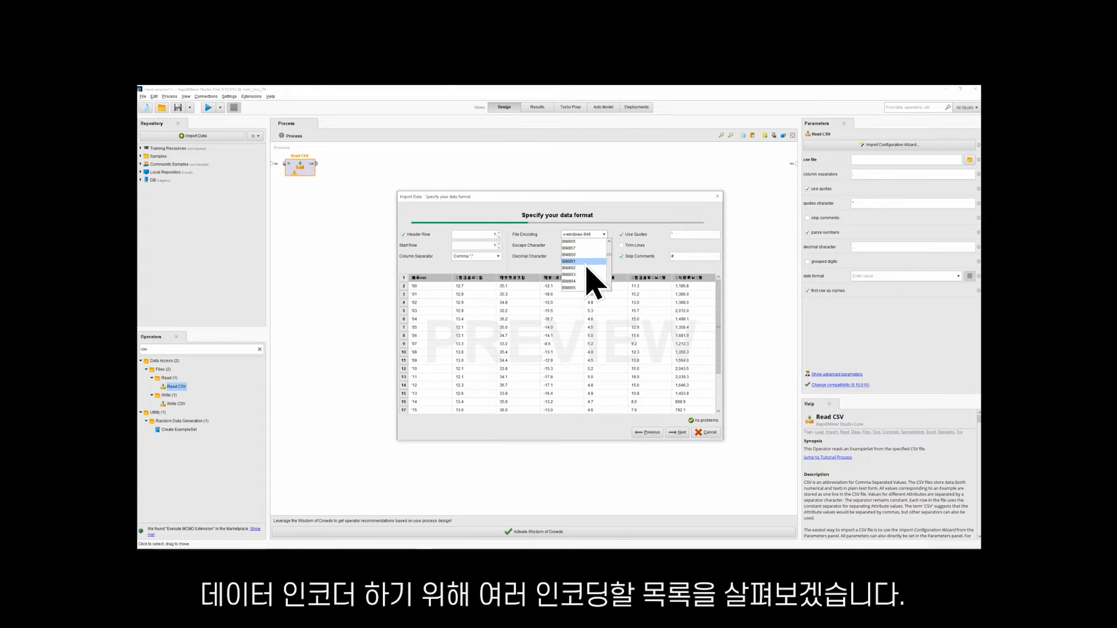
{"action": "scroll", "coordinate": [588, 284], "scroll_direction": "up", "scroll_amount": 2}
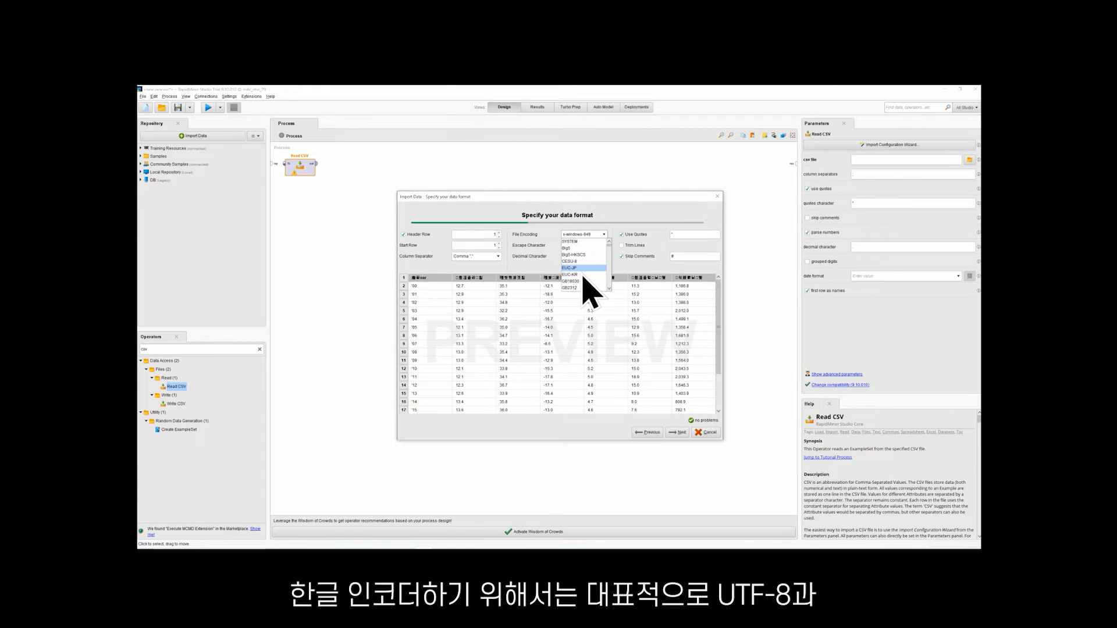
{"action": "left_click", "coordinate": [582, 254]}
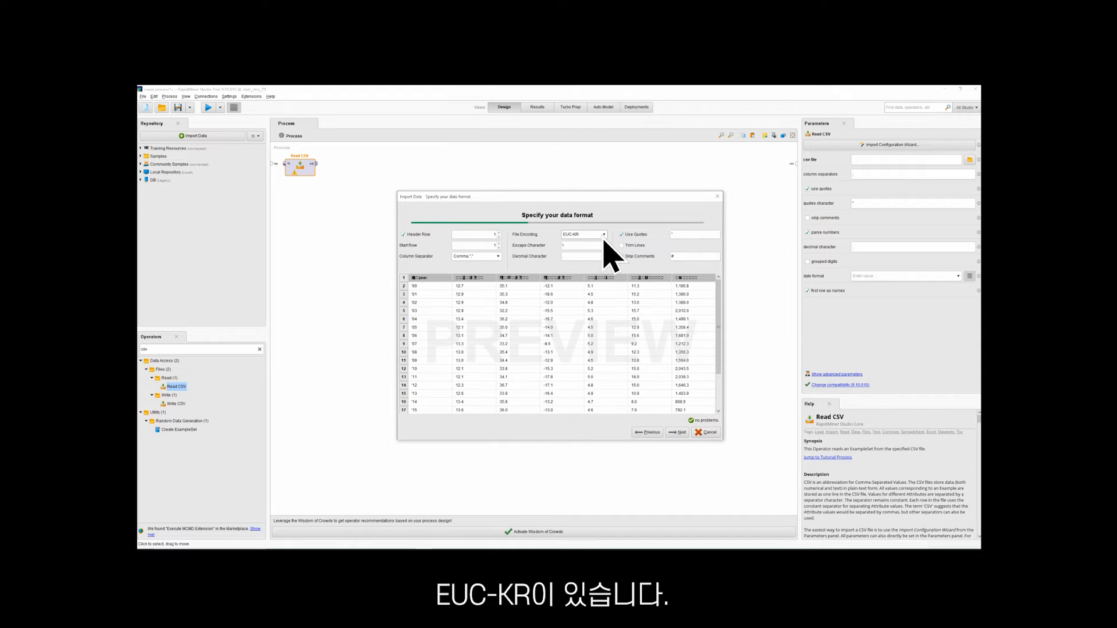
Set the file encoding to UTF-8, check the previewed rows and continue to the column formatting stage
{"action": "scroll", "coordinate": [593, 260], "scroll_direction": "down", "scroll_amount": 2}
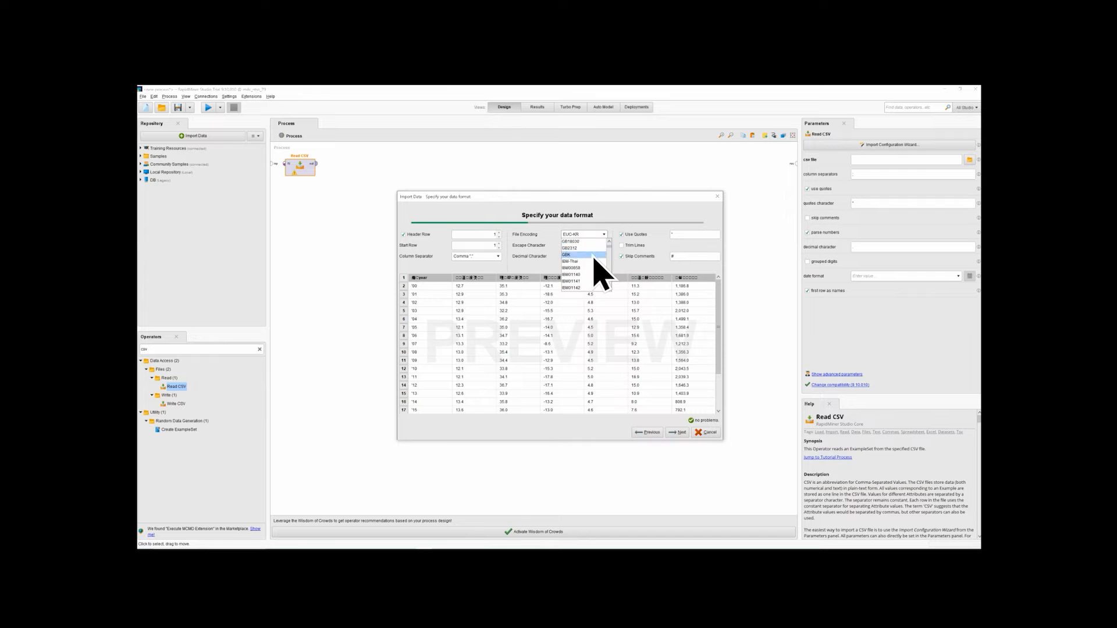
{"action": "scroll", "coordinate": [587, 273], "scroll_direction": "down", "scroll_amount": 10}
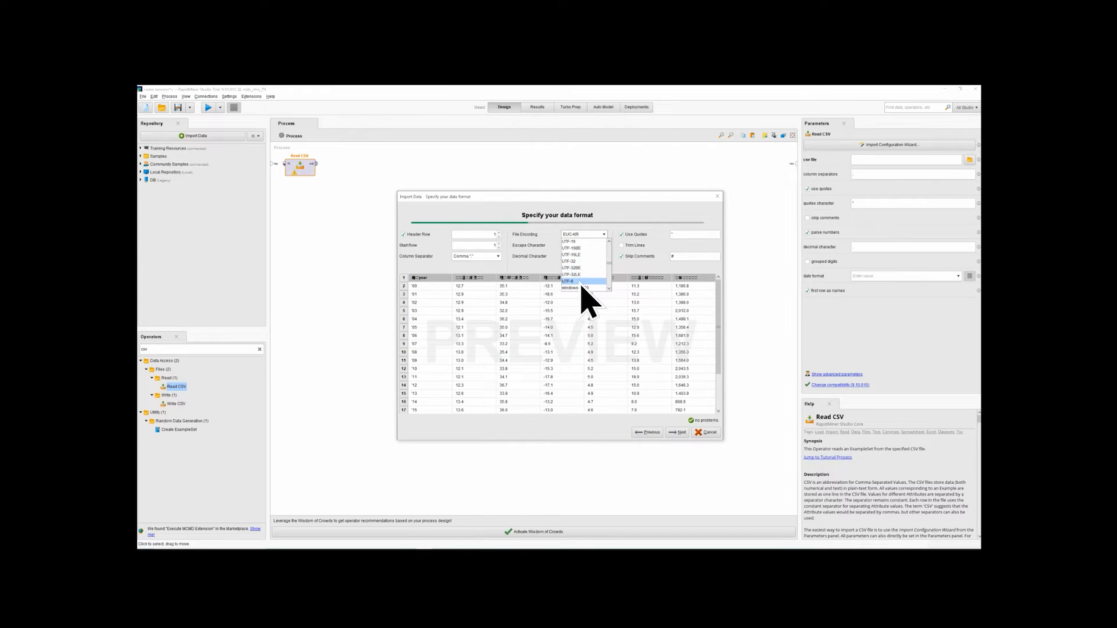
{"action": "left_click", "coordinate": [582, 283]}
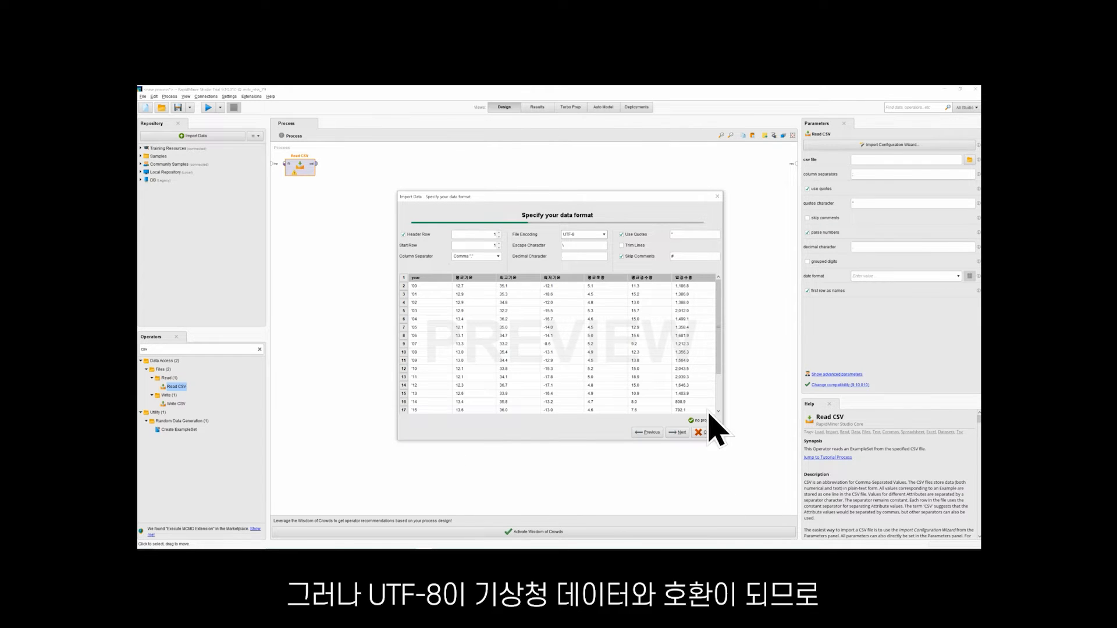
{"action": "scroll", "coordinate": [702, 372], "scroll_direction": "down", "scroll_amount": 2}
{"action": "scroll", "coordinate": [701, 379], "scroll_direction": "up", "scroll_amount": 2}
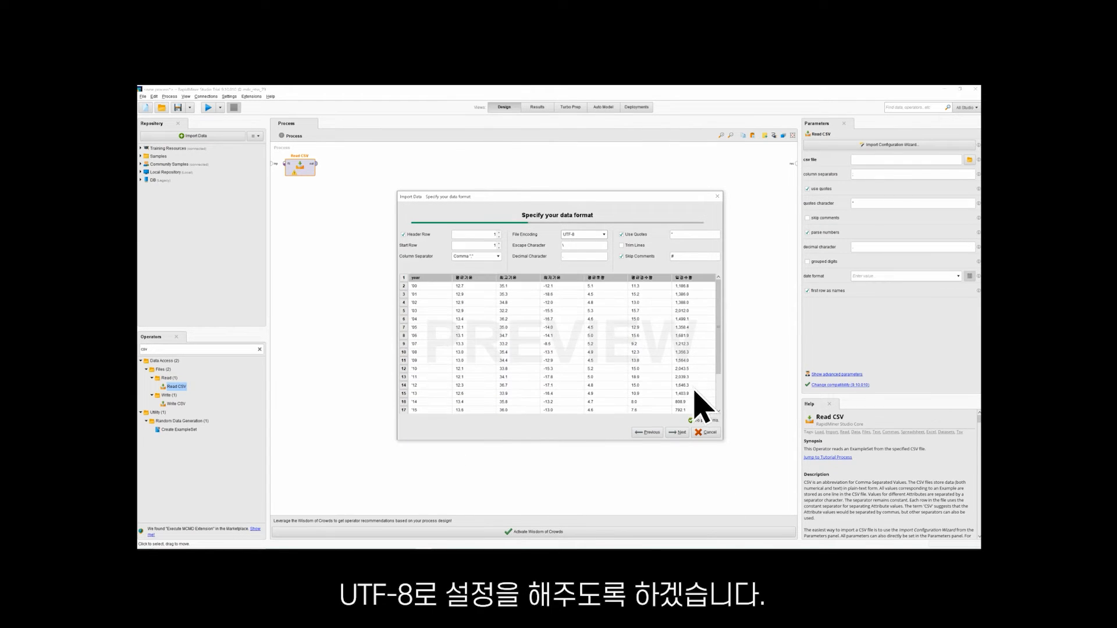
{"action": "left_click", "coordinate": [677, 432]}
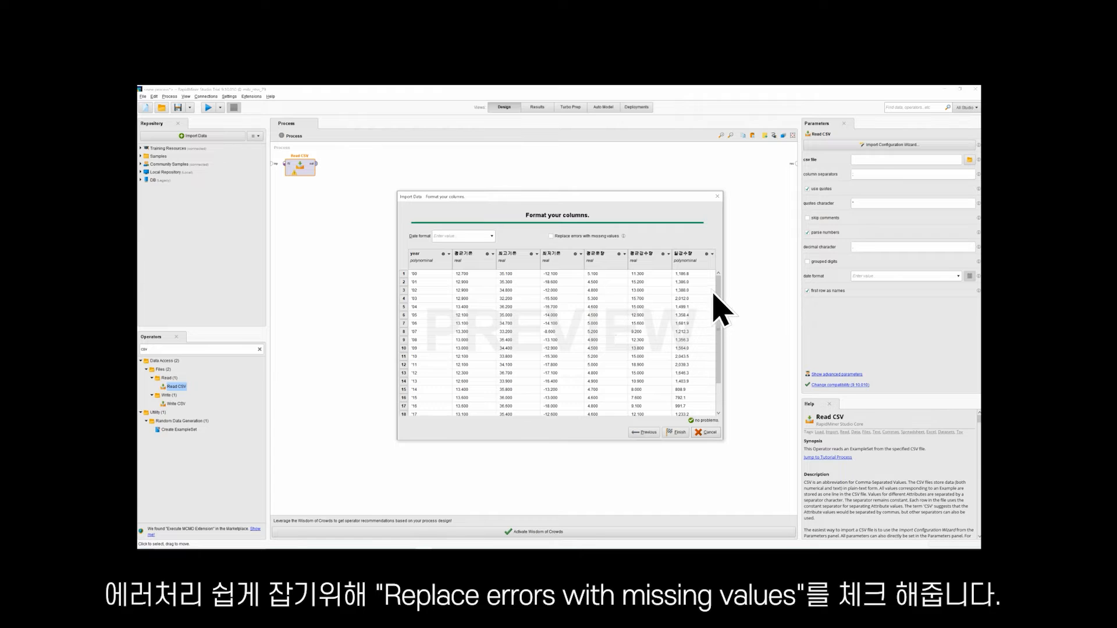
{"action": "left_click_drag", "start_coordinate": [719, 292], "coordinate": [709, 270]}
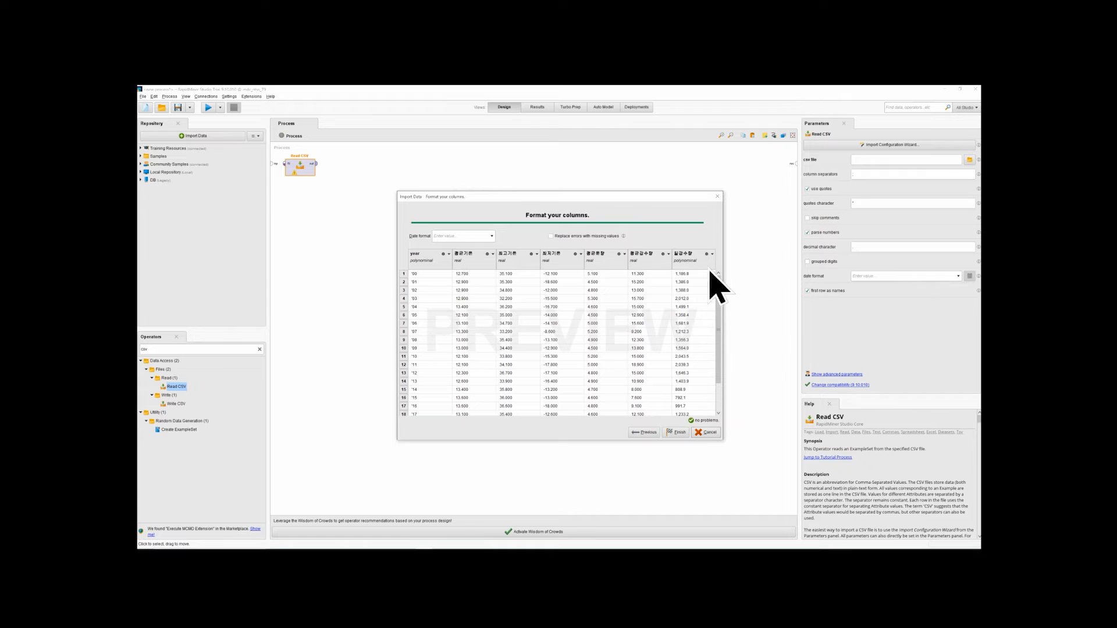
{"action": "left_click", "coordinate": [493, 236]}
{"action": "scroll", "coordinate": [495, 250], "scroll_direction": "down", "scroll_amount": 3}
{"action": "scroll", "coordinate": [498, 259], "scroll_direction": "down", "scroll_amount": 3}
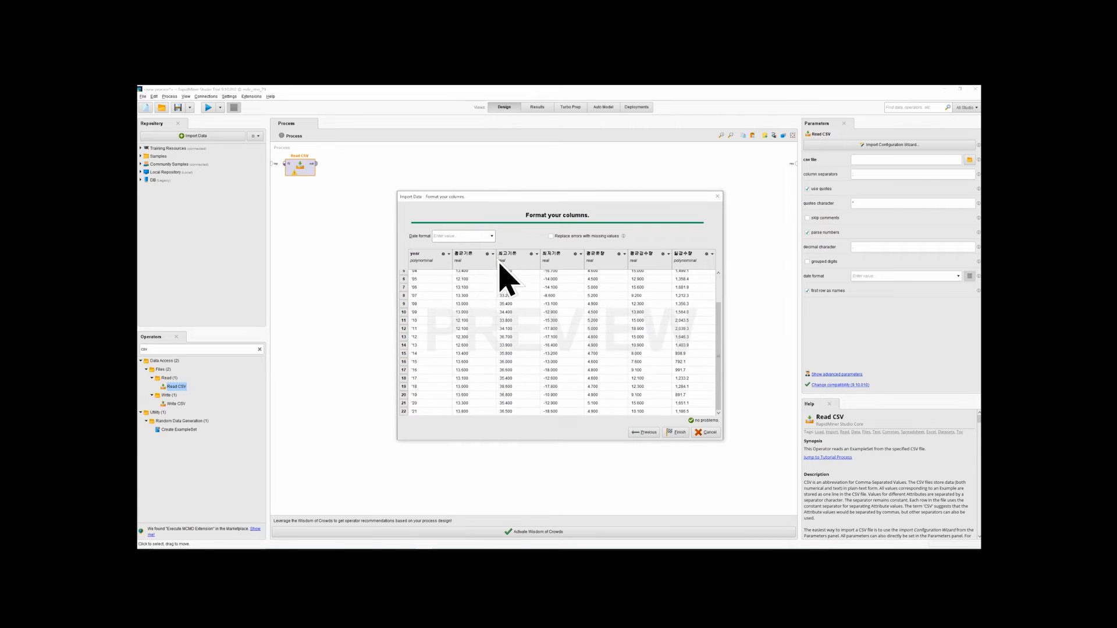
{"action": "left_click", "coordinate": [492, 236]}
{"action": "scroll", "coordinate": [490, 260], "scroll_direction": "down", "scroll_amount": 4}
{"action": "scroll", "coordinate": [491, 273], "scroll_direction": "up", "scroll_amount": 4}
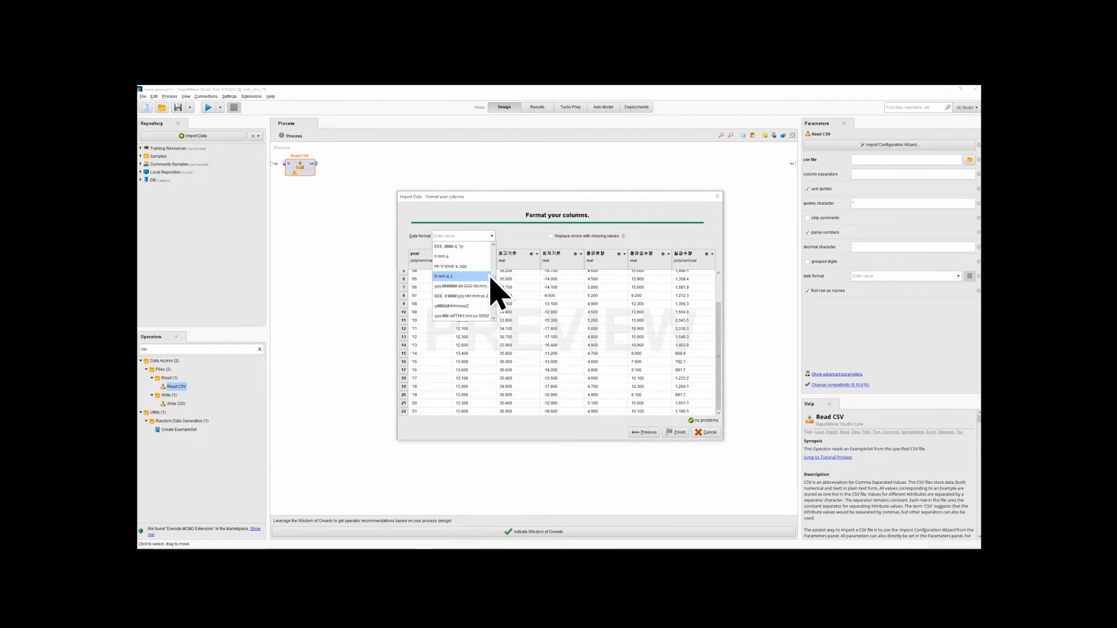
Enable replacing errors with missing values and finish the CSV import
{"action": "left_click", "coordinate": [522, 235]}
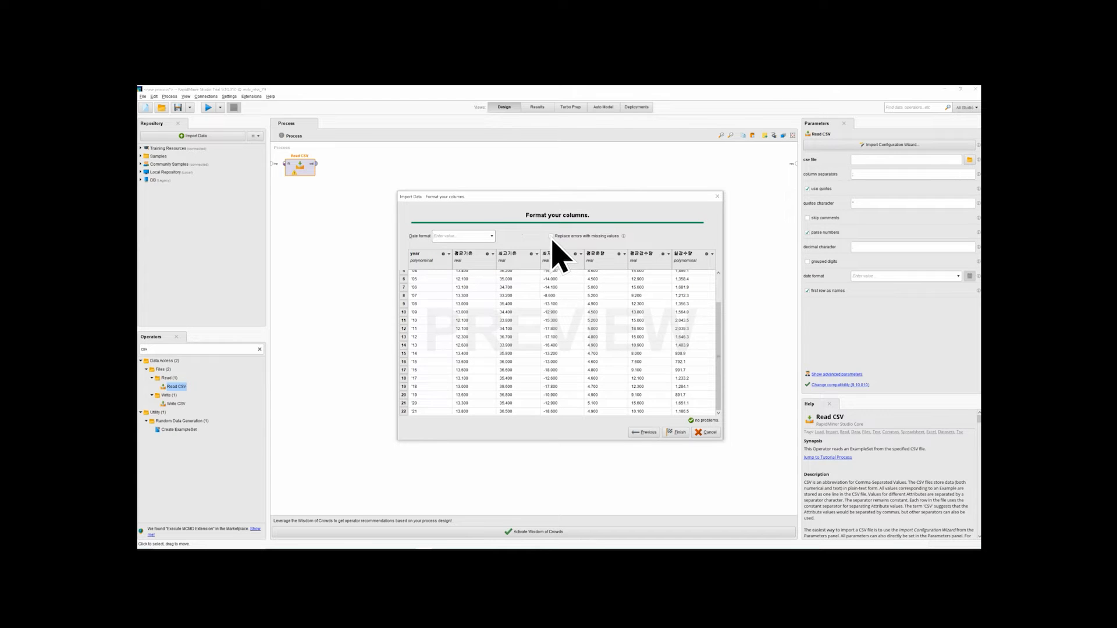
{"action": "left_click", "coordinate": [676, 433]}
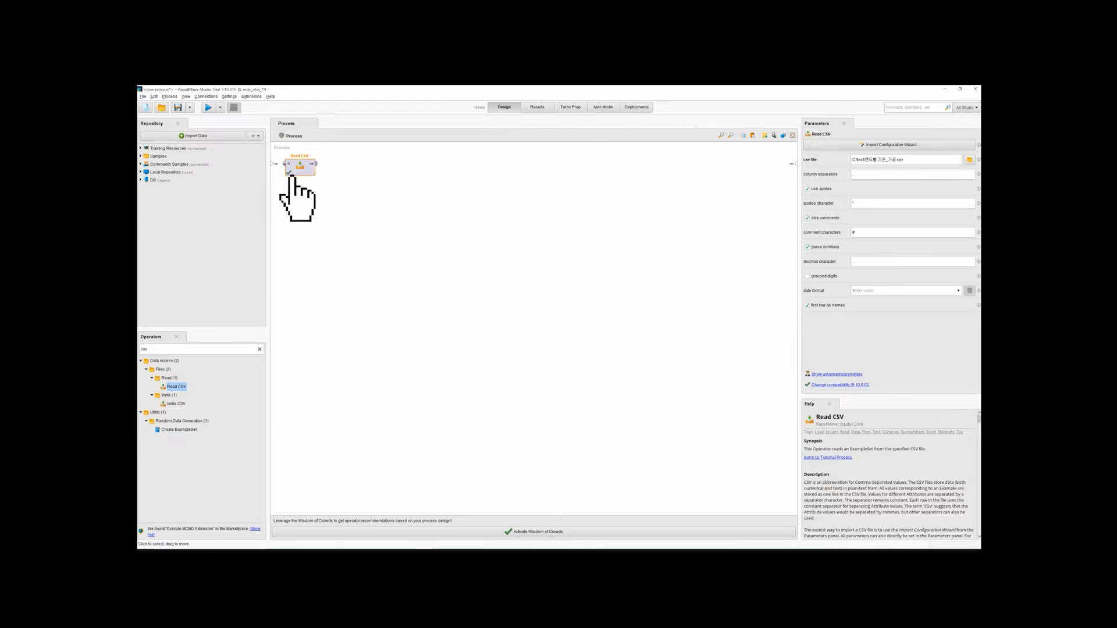
Connect Read CSV to the process input and result ports, and run the process
{"action": "left_click_drag", "start_coordinate": [273, 164], "coordinate": [284, 164]}
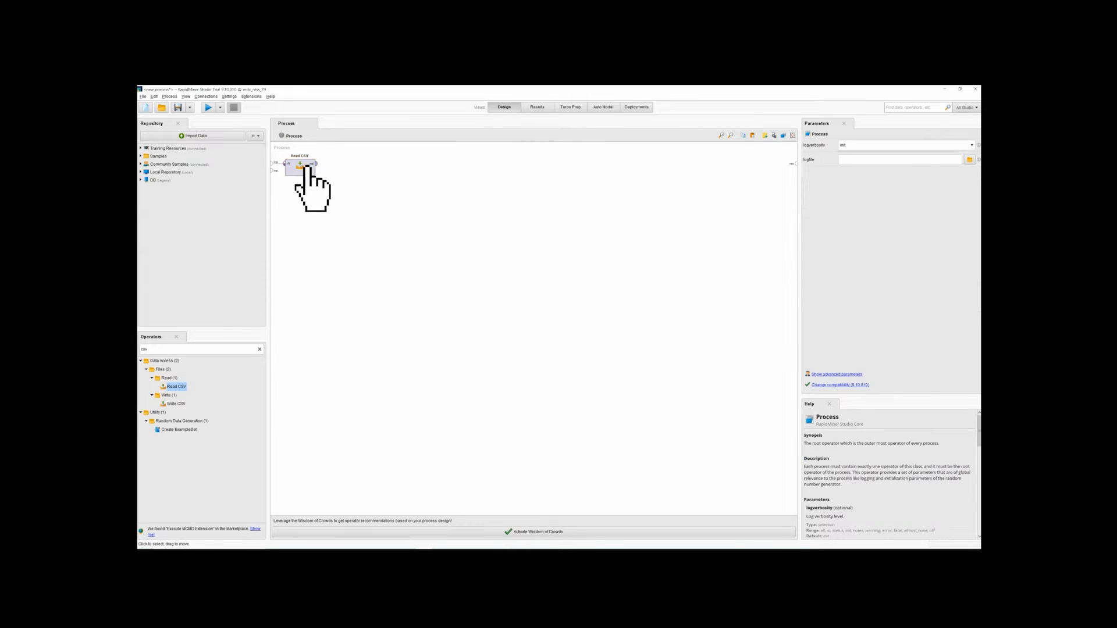
{"action": "left_click", "coordinate": [318, 165]}
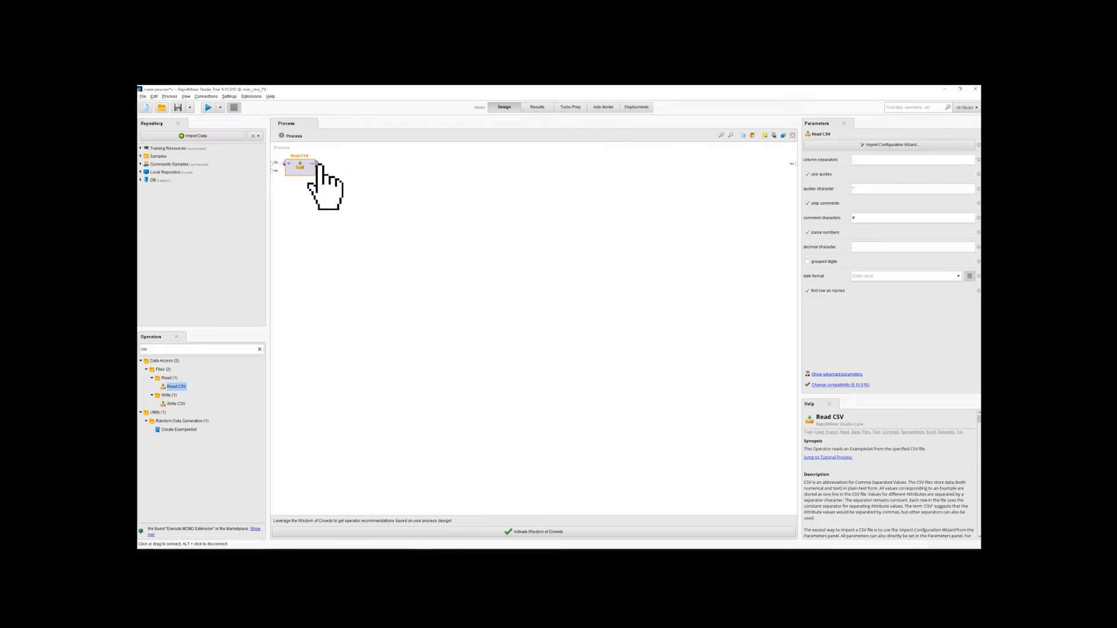
{"action": "left_click", "coordinate": [795, 164]}
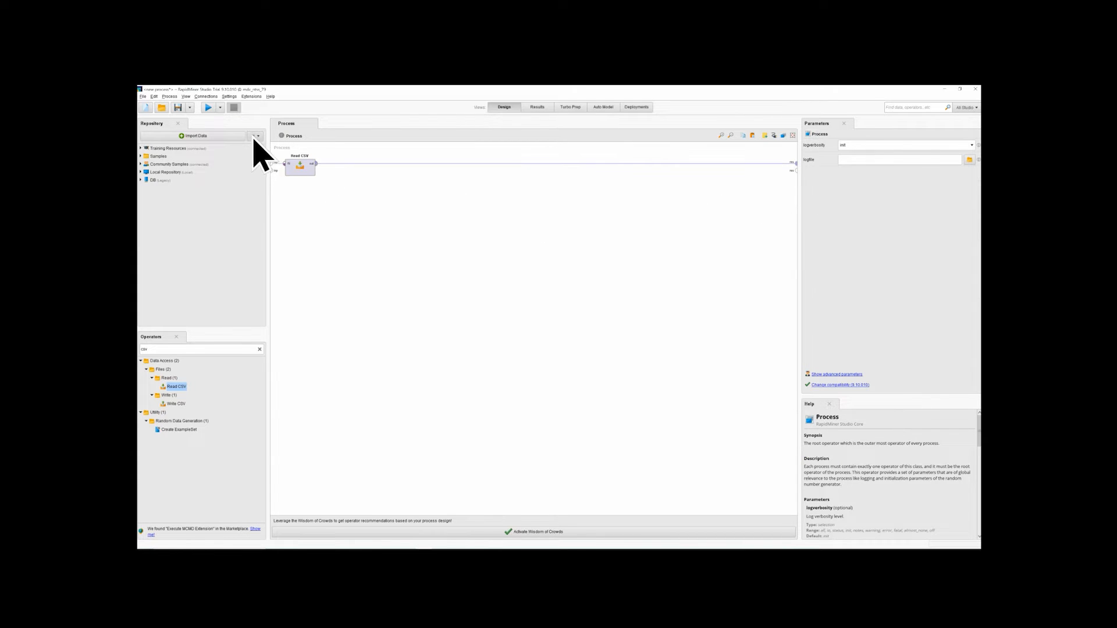
{"action": "left_click", "coordinate": [209, 108]}
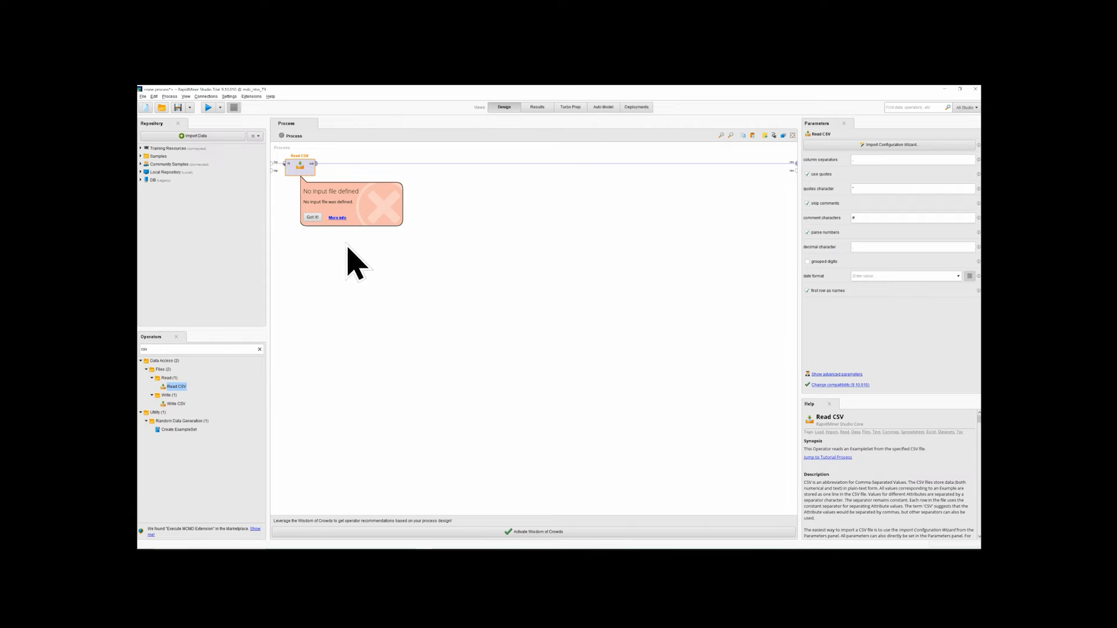
Dismiss the missing input file error, run the process again and switch to the results view
{"action": "left_click", "coordinate": [314, 219]}
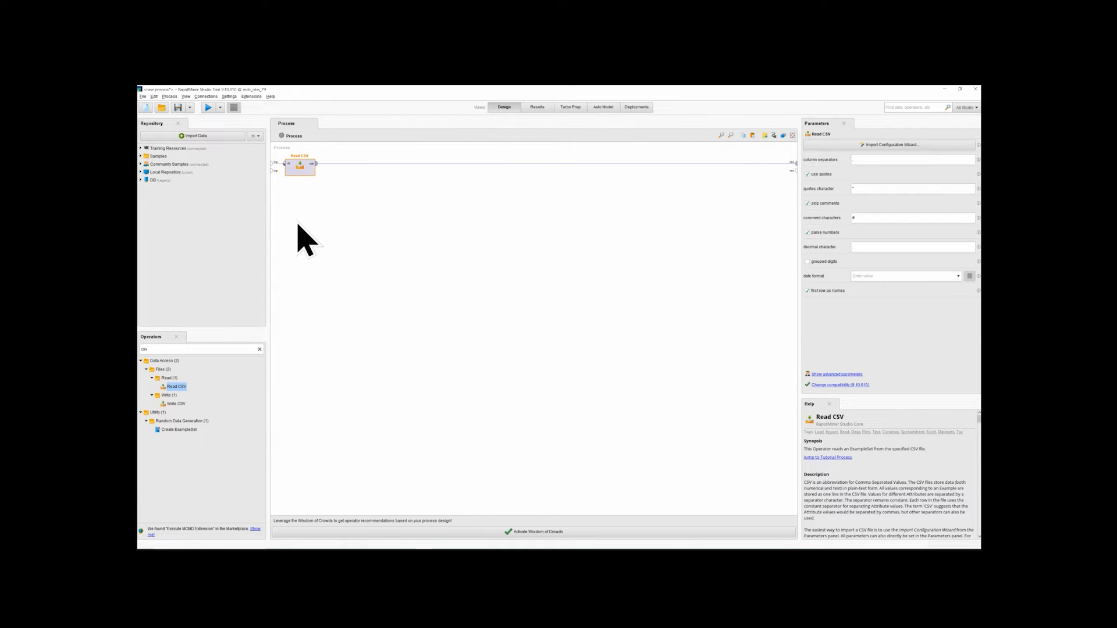
{"action": "left_click", "coordinate": [536, 108]}
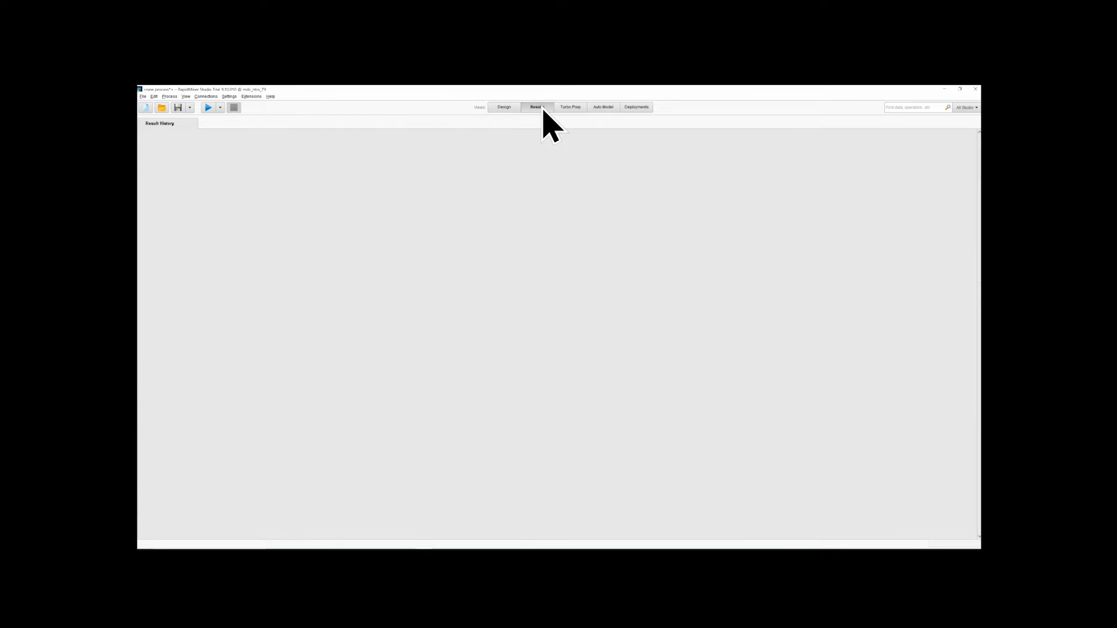
{"action": "left_click", "coordinate": [208, 108]}
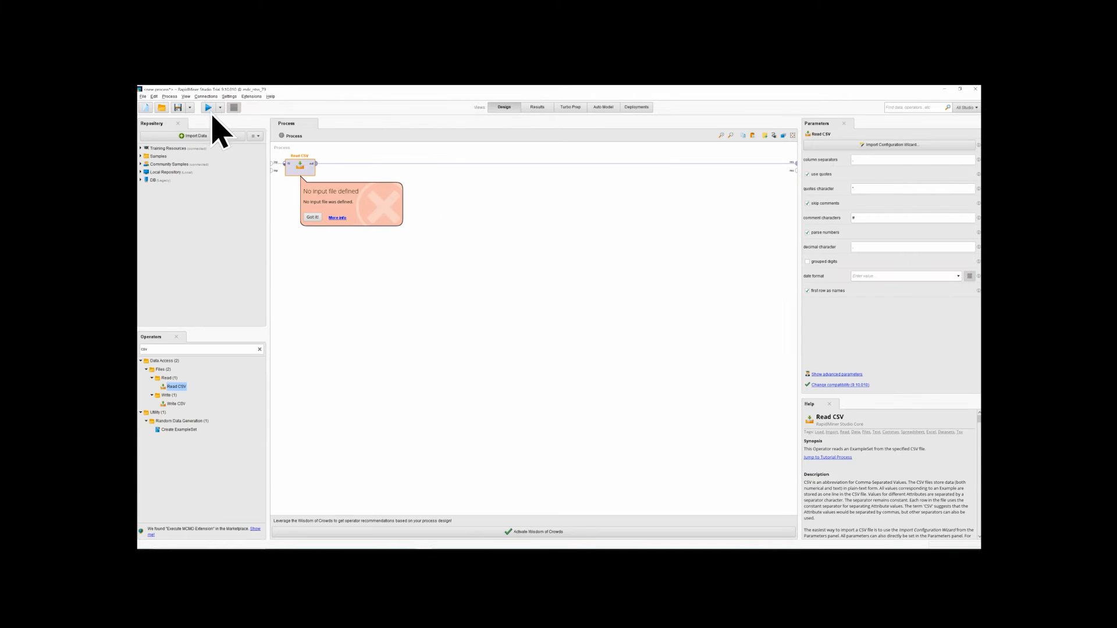
{"action": "left_click", "coordinate": [536, 108]}
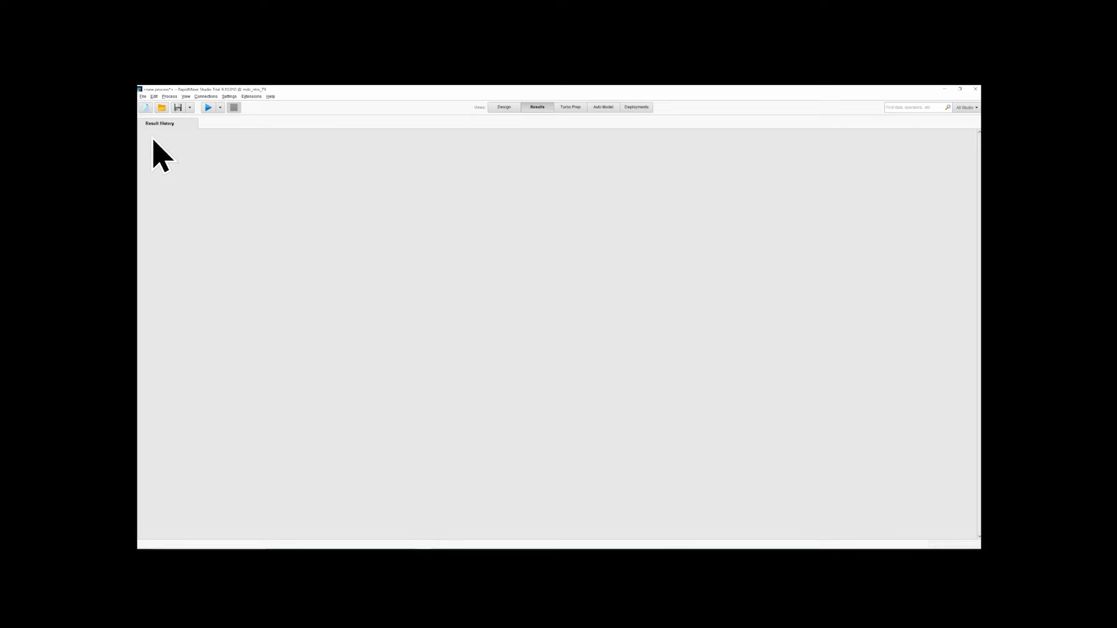
Start a data import from the computer, select 연도별 기온_가공.csv in the C: drive's test folder and continue to the data format stage
{"action": "left_click", "coordinate": [143, 97]}
{"action": "mouse_move", "coordinate": [154, 97]}
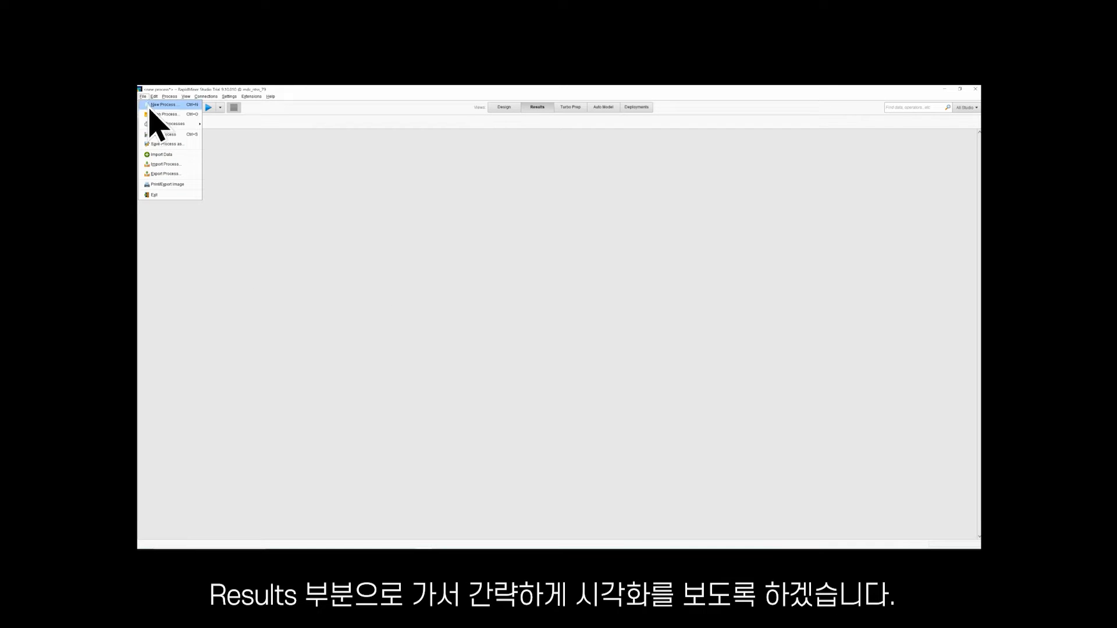
{"action": "left_click", "coordinate": [180, 156]}
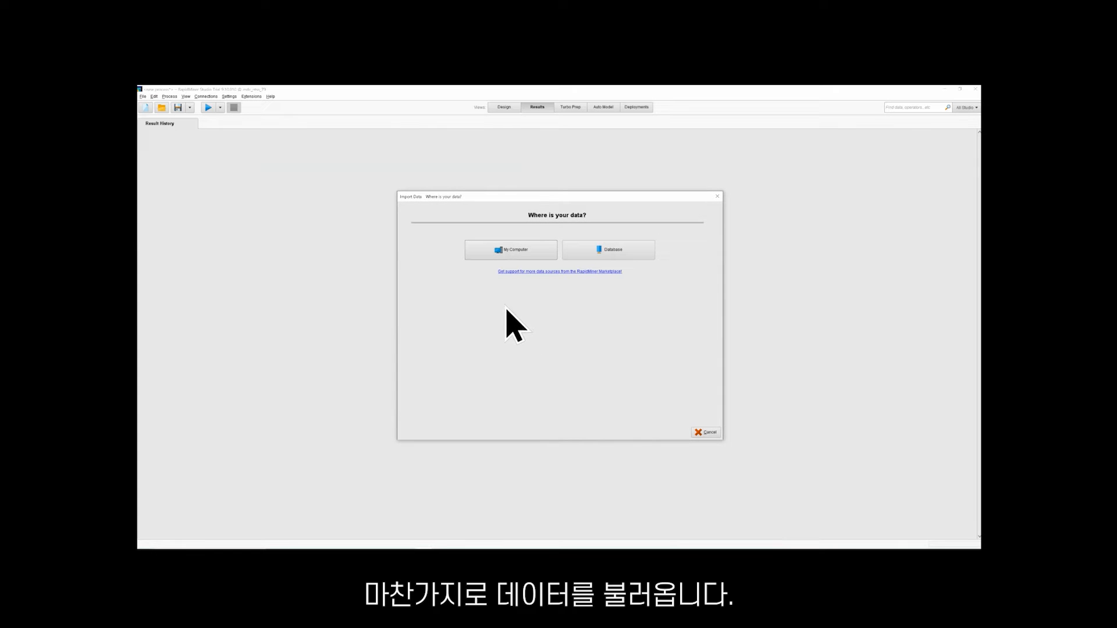
{"action": "left_click", "coordinate": [538, 254]}
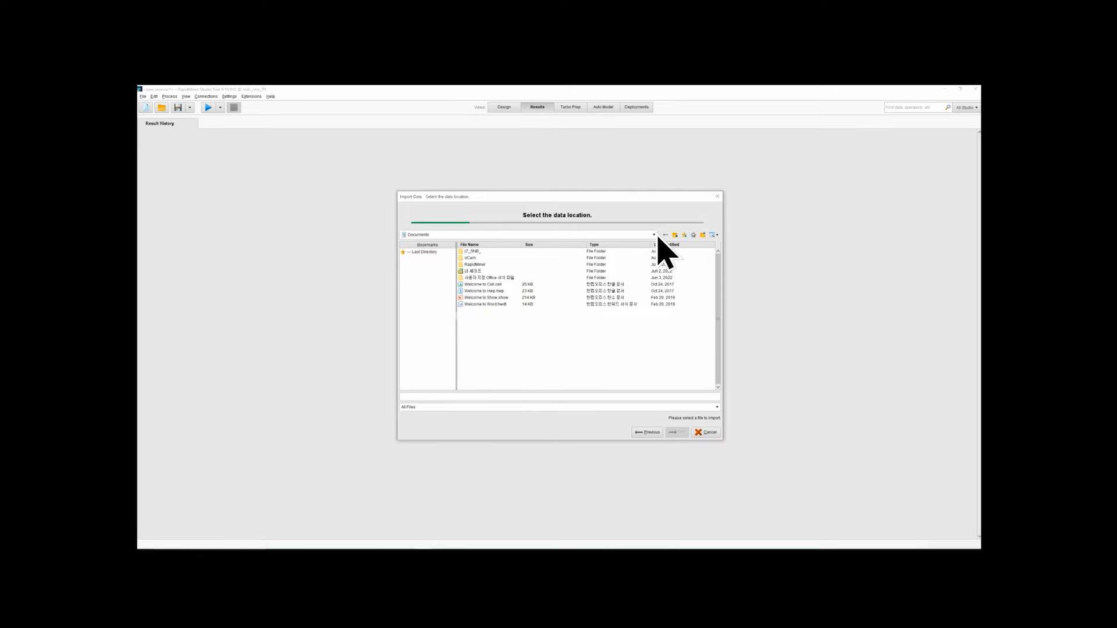
{"action": "left_click", "coordinate": [658, 238]}
{"action": "left_click", "coordinate": [598, 259]}
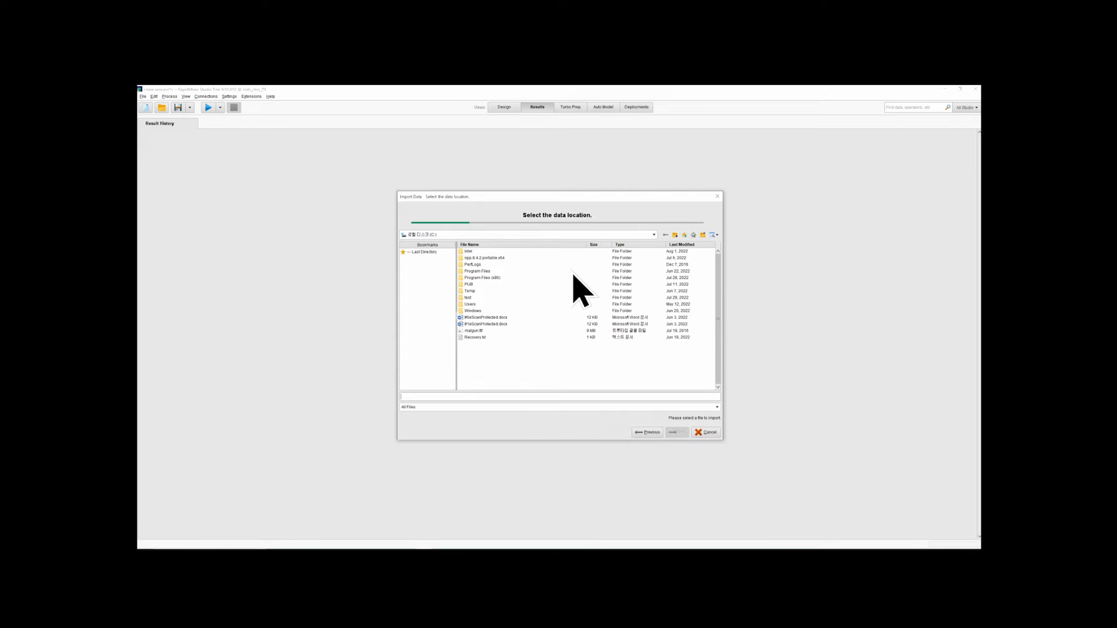
{"action": "double_click", "coordinate": [468, 298]}
{"action": "scroll", "coordinate": [527, 311], "scroll_direction": "down", "scroll_amount": 6}
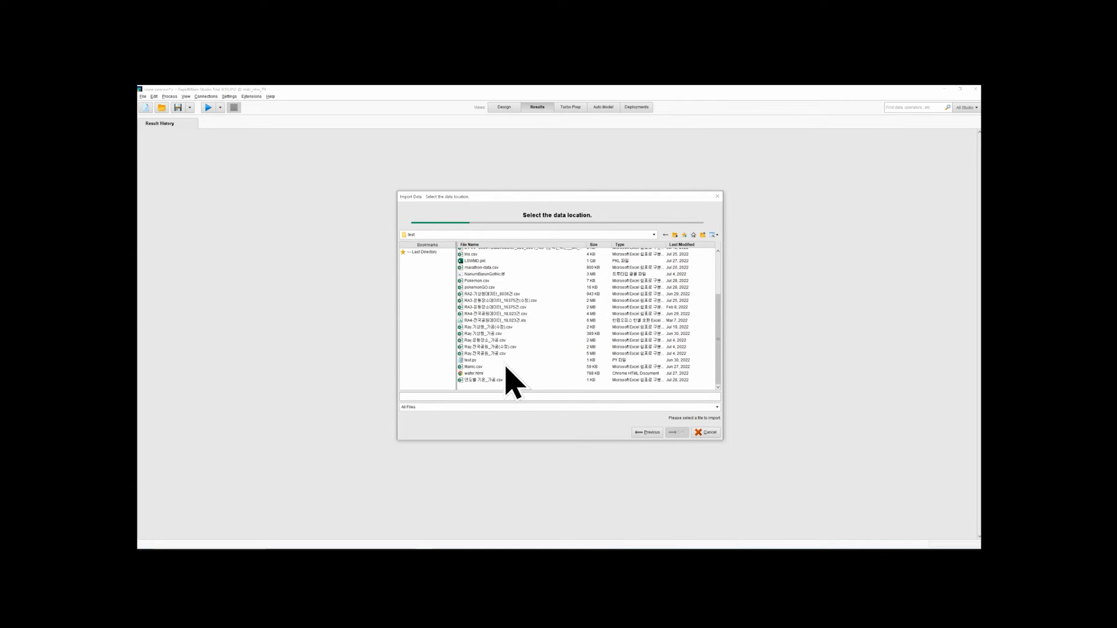
{"action": "left_click", "coordinate": [495, 381]}
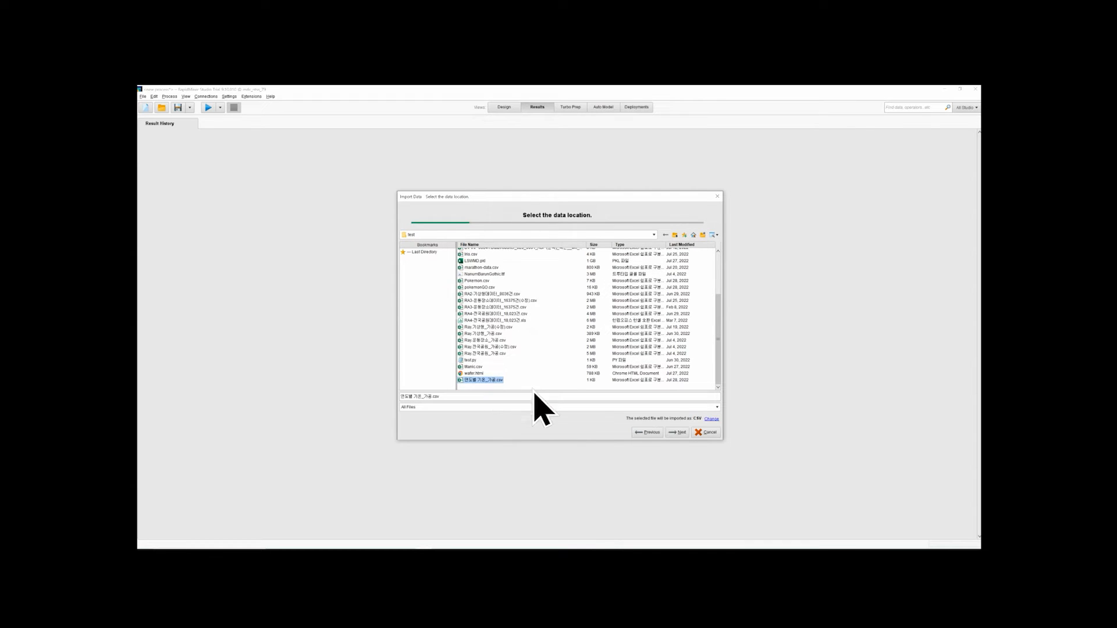
{"action": "left_click", "coordinate": [678, 433]}
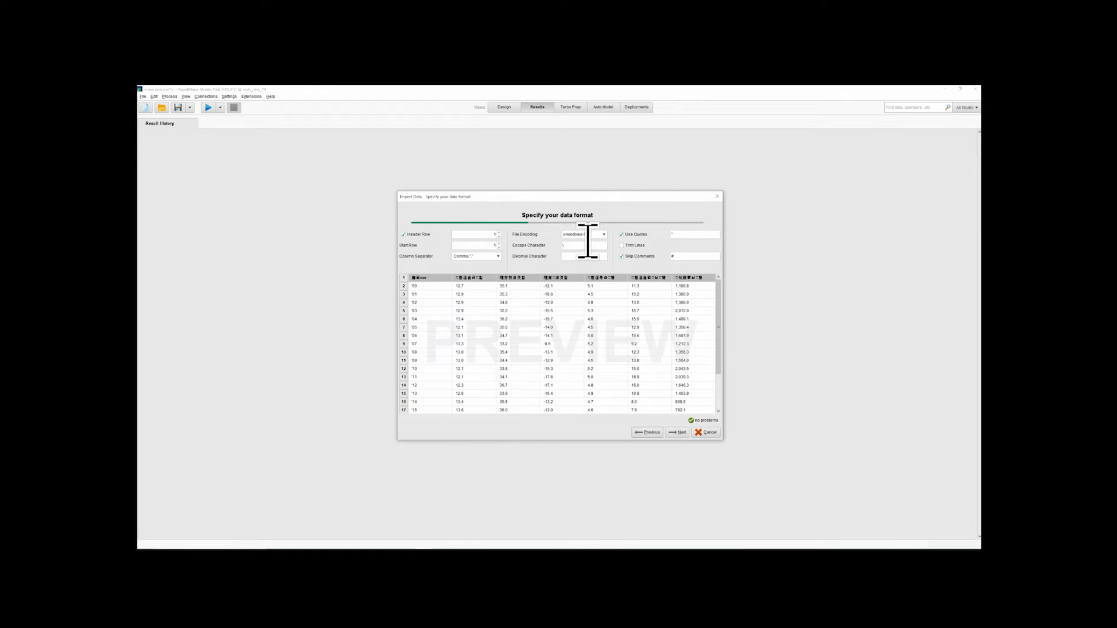
Try Tab and Regular Expression as column separators in the import preview, and return to Comma
{"action": "left_click", "coordinate": [499, 257]}
{"action": "left_click", "coordinate": [489, 268]}
{"action": "left_click", "coordinate": [499, 256]}
{"action": "left_click", "coordinate": [495, 285]}
{"action": "left_click", "coordinate": [498, 258]}
{"action": "left_click", "coordinate": [493, 283]}
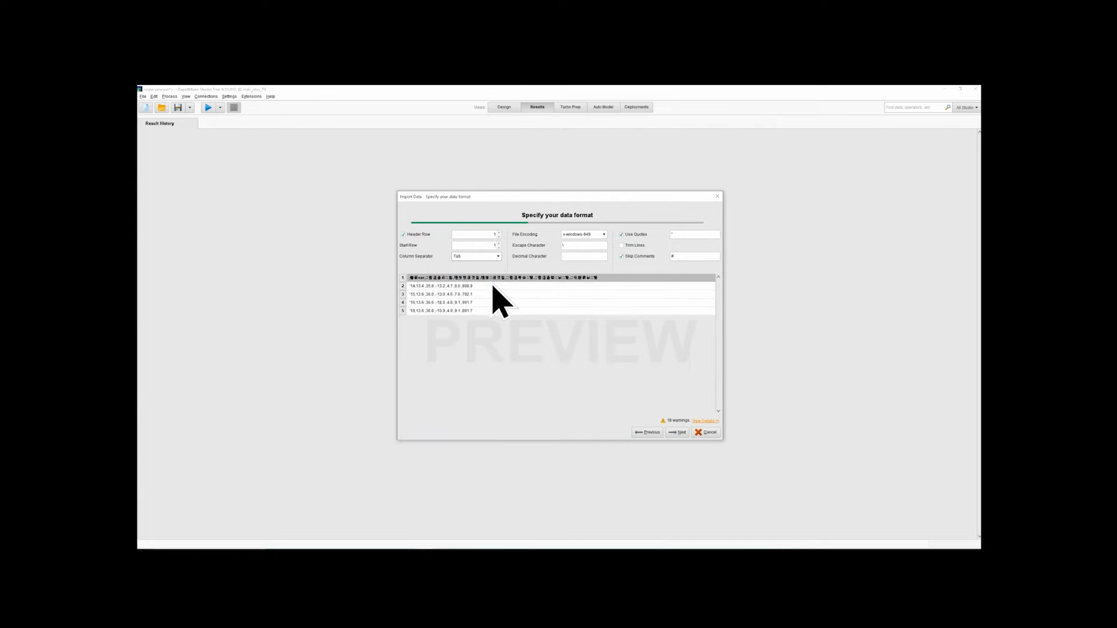
{"action": "left_click", "coordinate": [496, 256]}
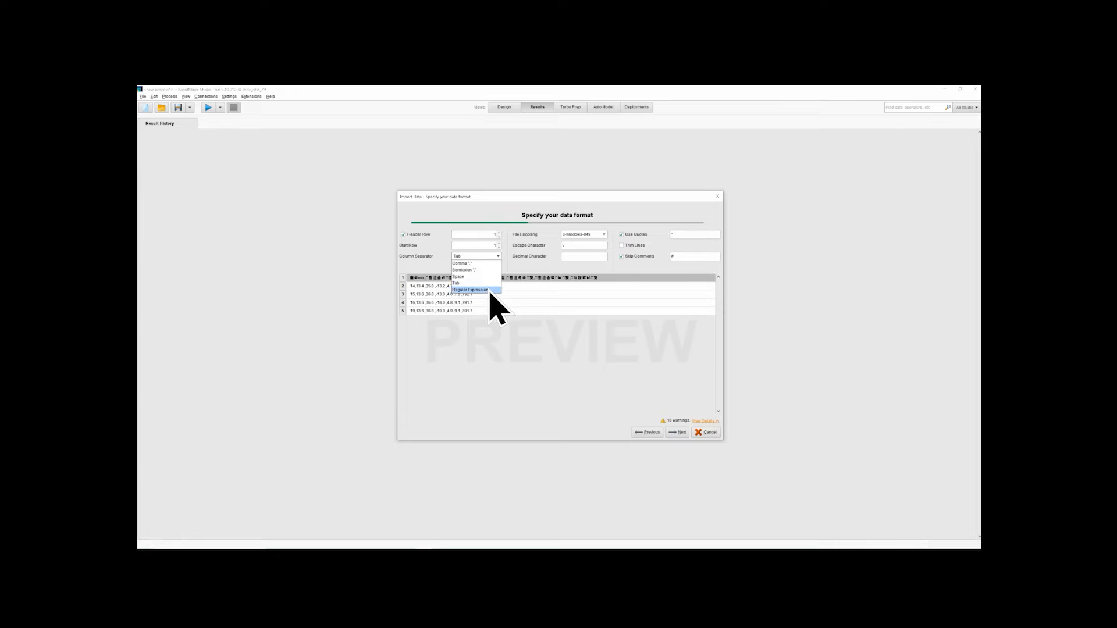
{"action": "left_click", "coordinate": [490, 290]}
{"action": "left_click", "coordinate": [498, 258]}
{"action": "left_click", "coordinate": [496, 265]}
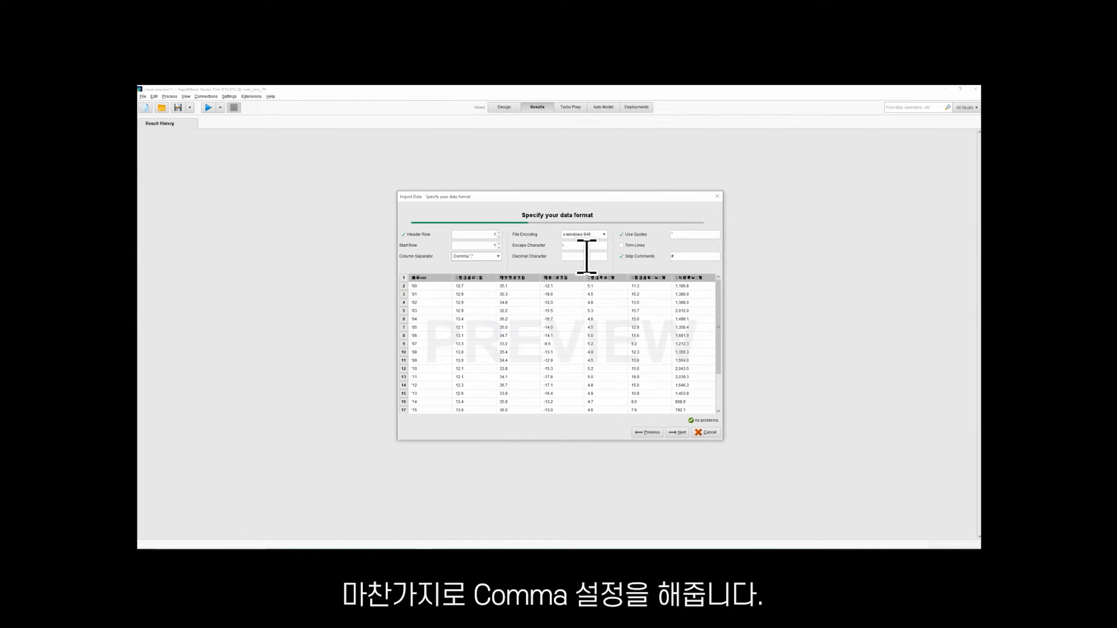
Try EUC-KR as the file encoding for the imported data
{"action": "left_click", "coordinate": [603, 234]}
{"action": "scroll", "coordinate": [588, 261], "scroll_direction": "up", "scroll_amount": 10}
{"action": "scroll", "coordinate": [593, 262], "scroll_direction": "up", "scroll_amount": 10}
{"action": "scroll", "coordinate": [589, 259], "scroll_direction": "up", "scroll_amount": 6}
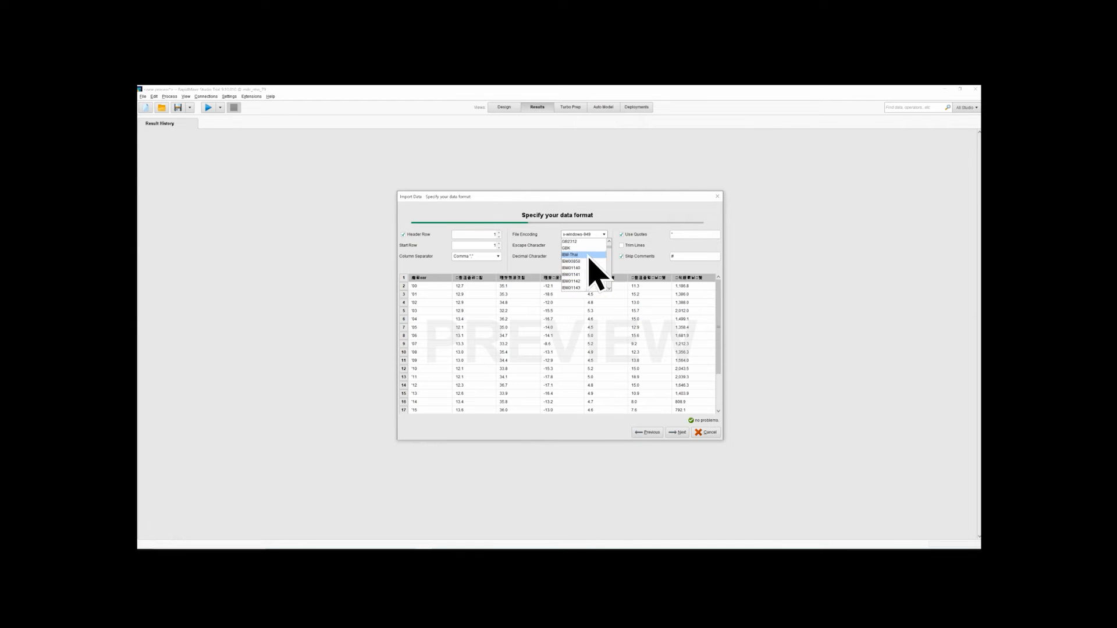
{"action": "left_click", "coordinate": [588, 274]}
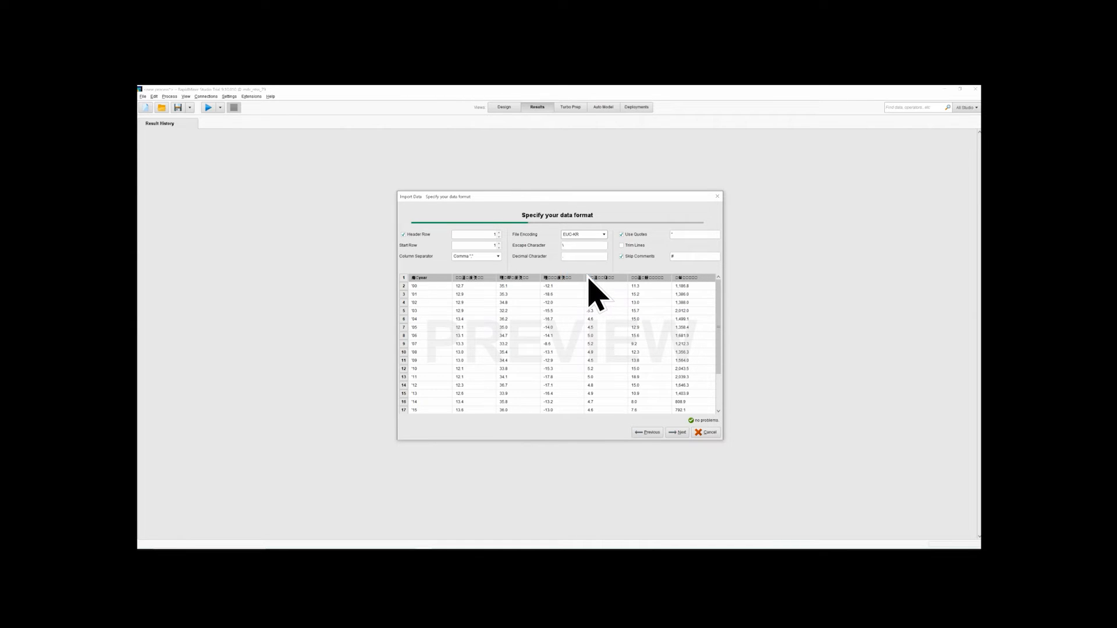
Set the file encoding to UTF-8 and continue to the column formatting stage
{"action": "left_click", "coordinate": [603, 234]}
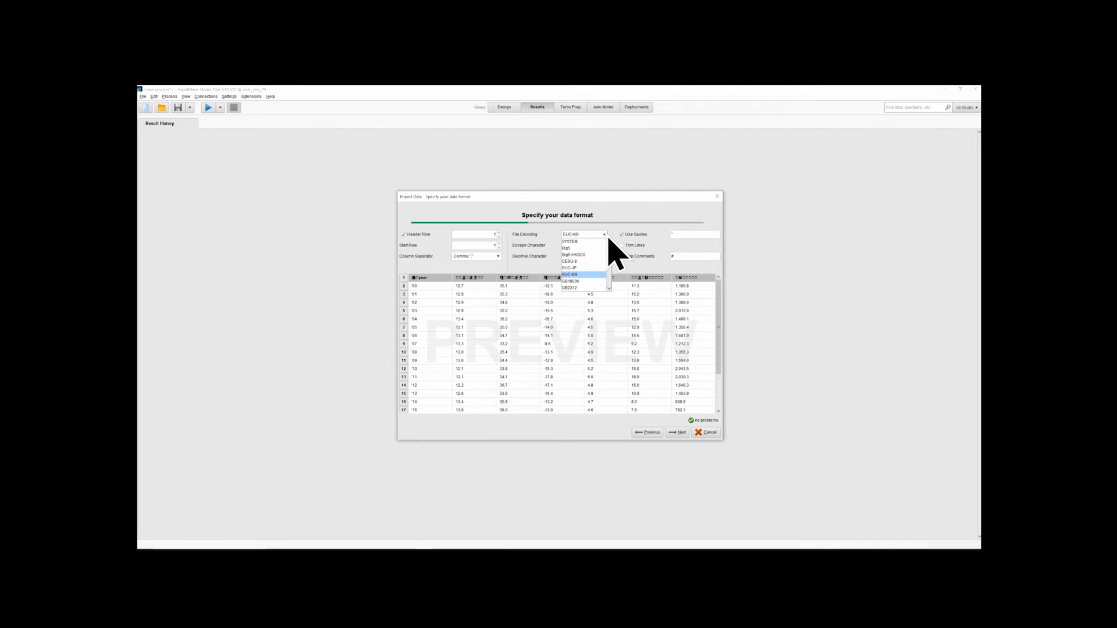
{"action": "scroll", "coordinate": [588, 278], "scroll_direction": "down", "scroll_amount": 20}
{"action": "scroll", "coordinate": [587, 275], "scroll_direction": "up", "scroll_amount": 2}
{"action": "left_click", "coordinate": [581, 282]}
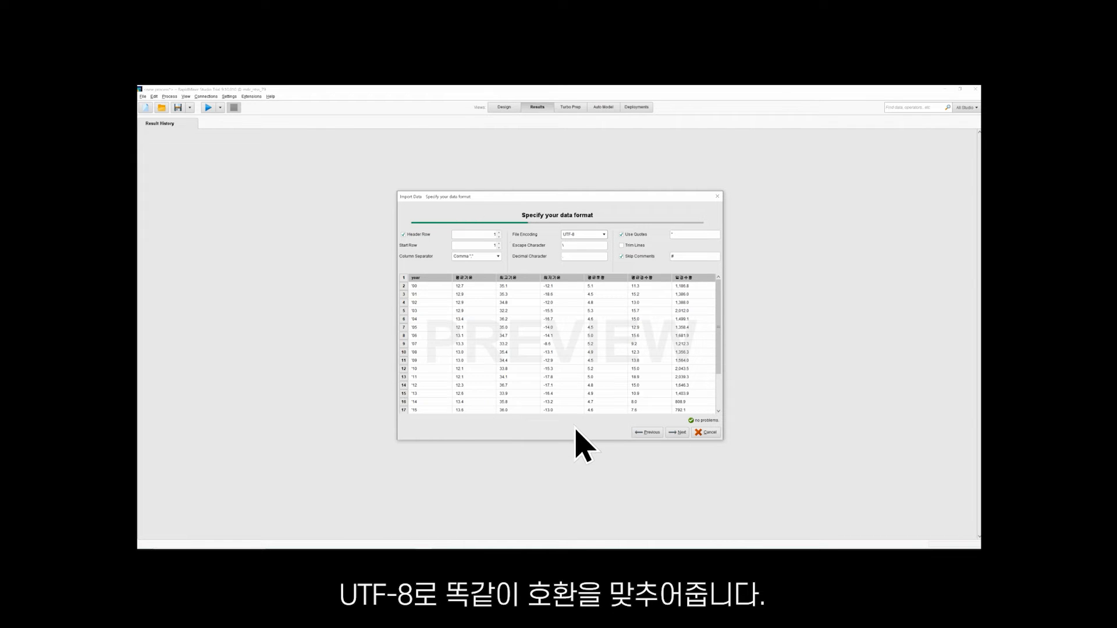
{"action": "left_click", "coordinate": [677, 433]}
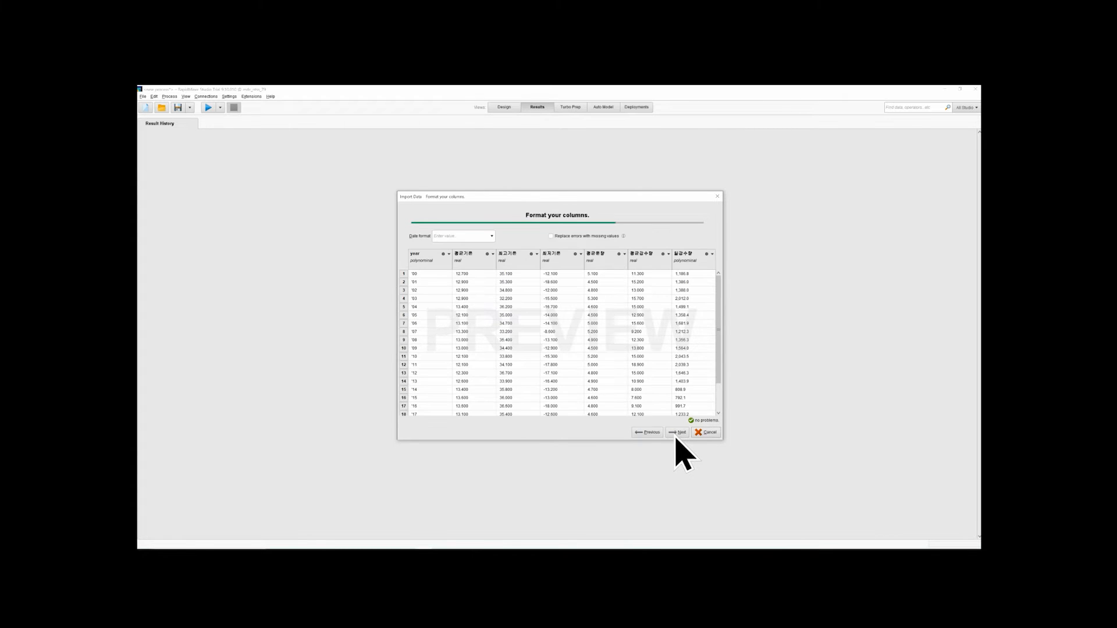
{"action": "left_click", "coordinate": [493, 237]}
{"action": "left_click", "coordinate": [494, 241]}
{"action": "left_click", "coordinate": [495, 241]}
{"action": "scroll", "coordinate": [482, 275], "scroll_direction": "down", "scroll_amount": 4}
{"action": "scroll", "coordinate": [481, 275], "scroll_direction": "up", "scroll_amount": 4}
{"action": "left_click", "coordinate": [501, 239]}
Store the data as 연도별 기온_가공 in the Local Repository's processes folder, overwriting the existing entry
{"action": "left_click", "coordinate": [679, 432]}
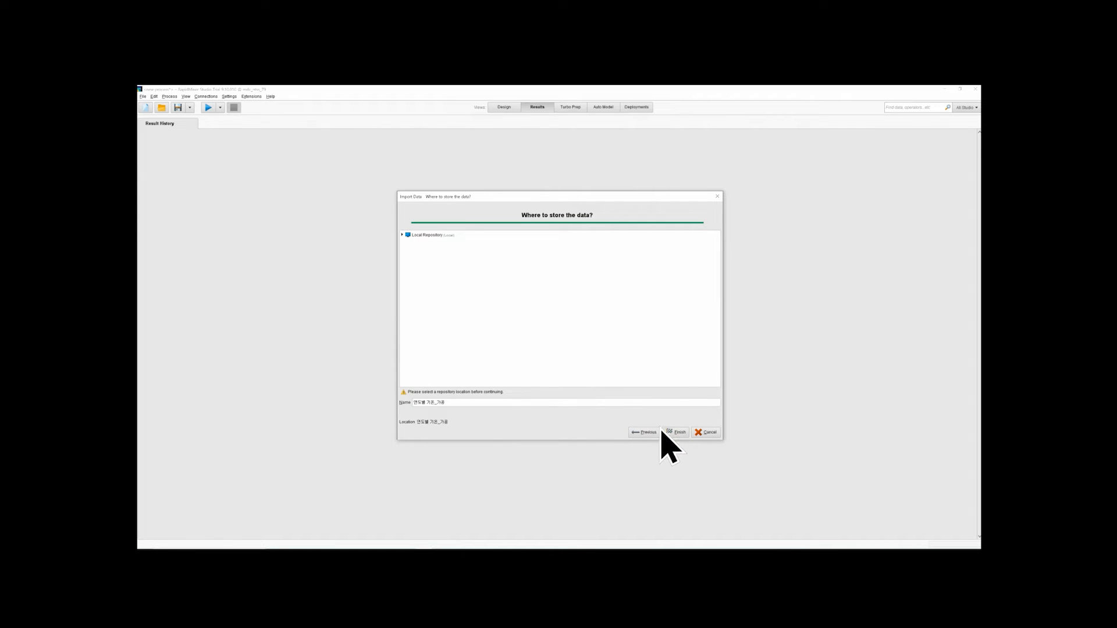
{"action": "double_click", "coordinate": [408, 235]}
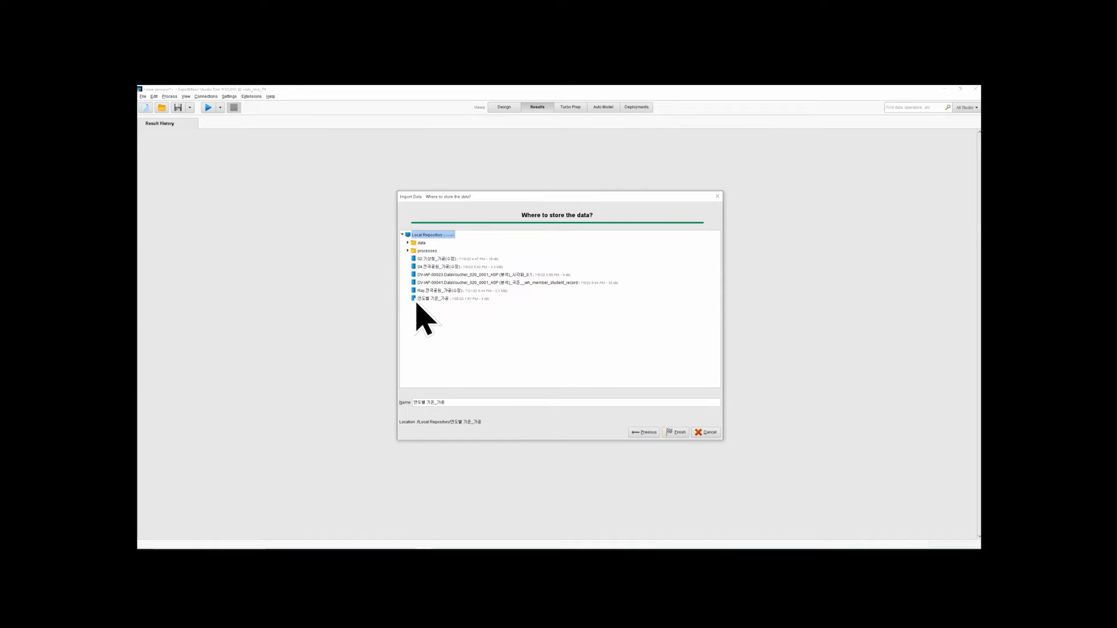
{"action": "left_click", "coordinate": [422, 251]}
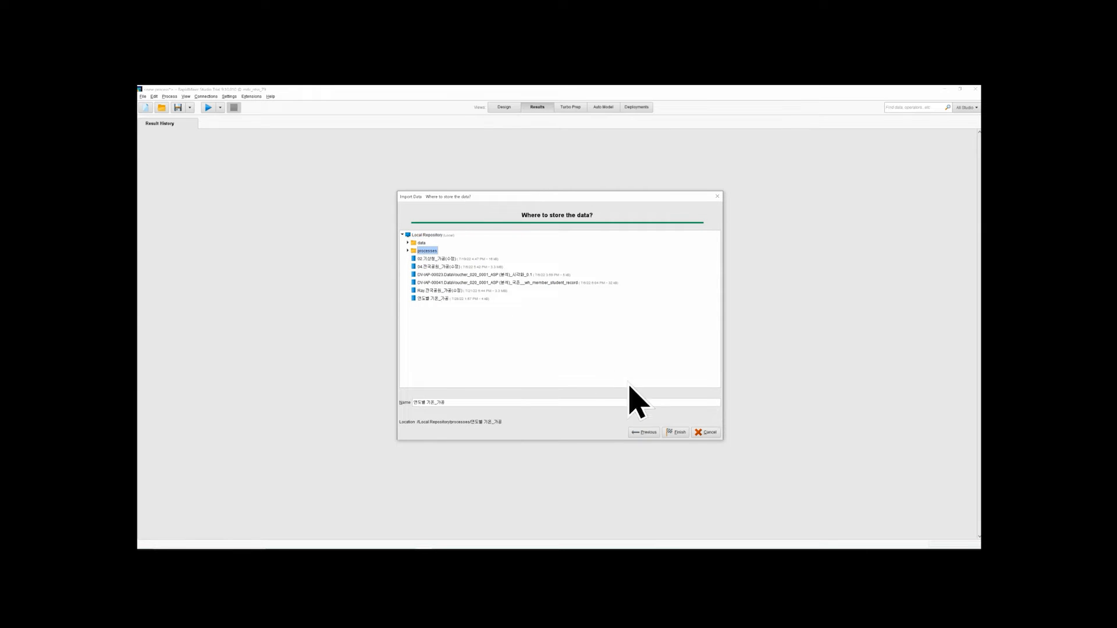
{"action": "left_click", "coordinate": [675, 433]}
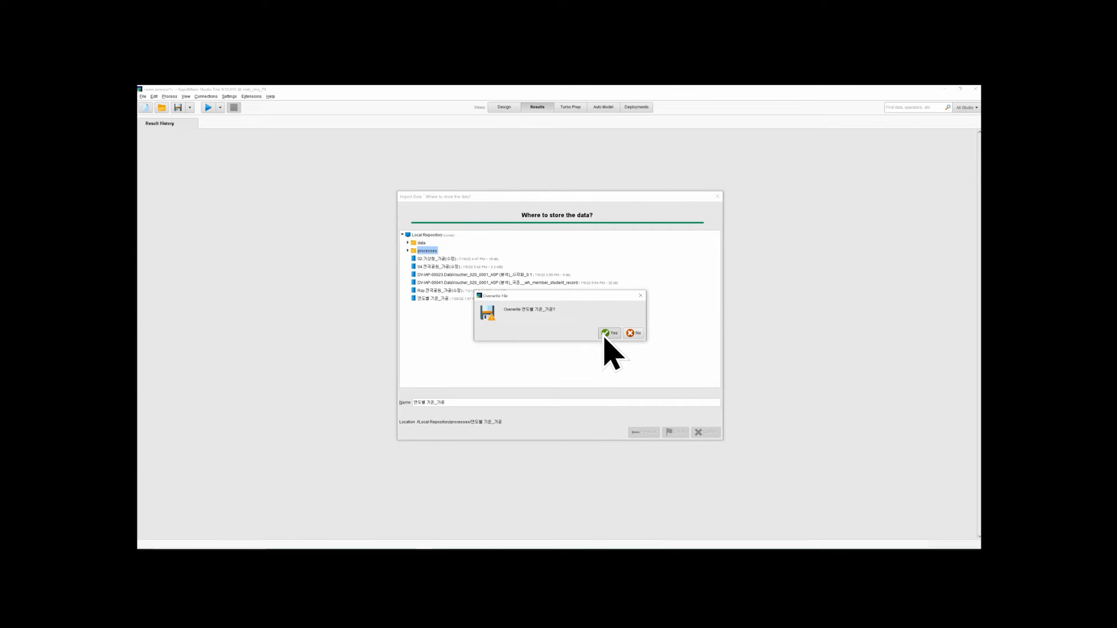
{"action": "left_click", "coordinate": [606, 336]}
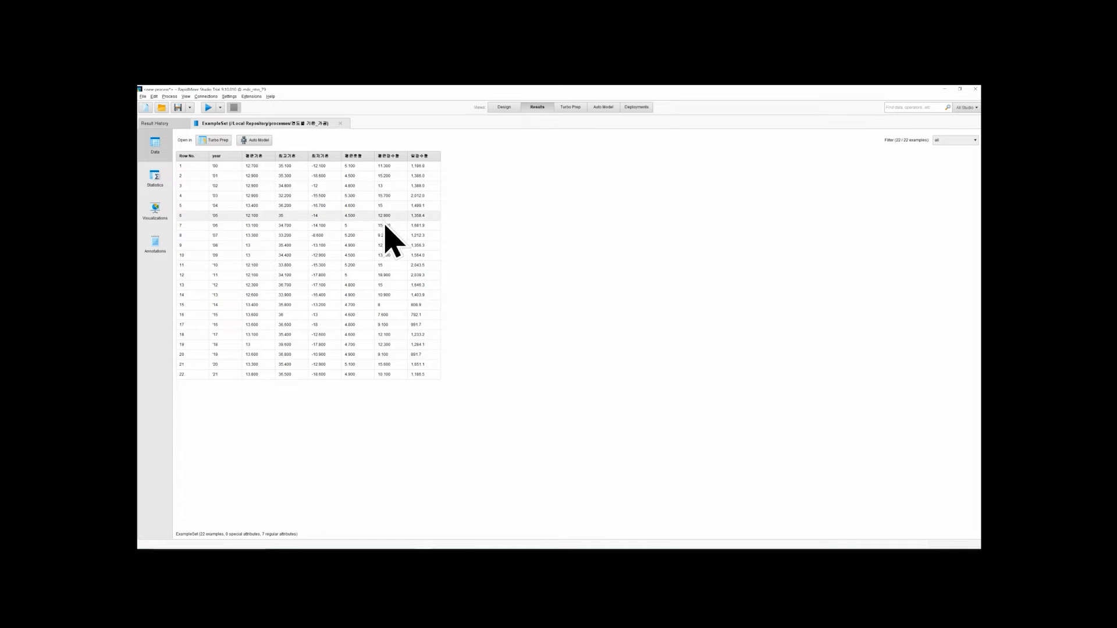
View the data set in Turbo Prep, return to the results and try opening it in Auto Model
{"action": "left_click", "coordinate": [221, 141]}
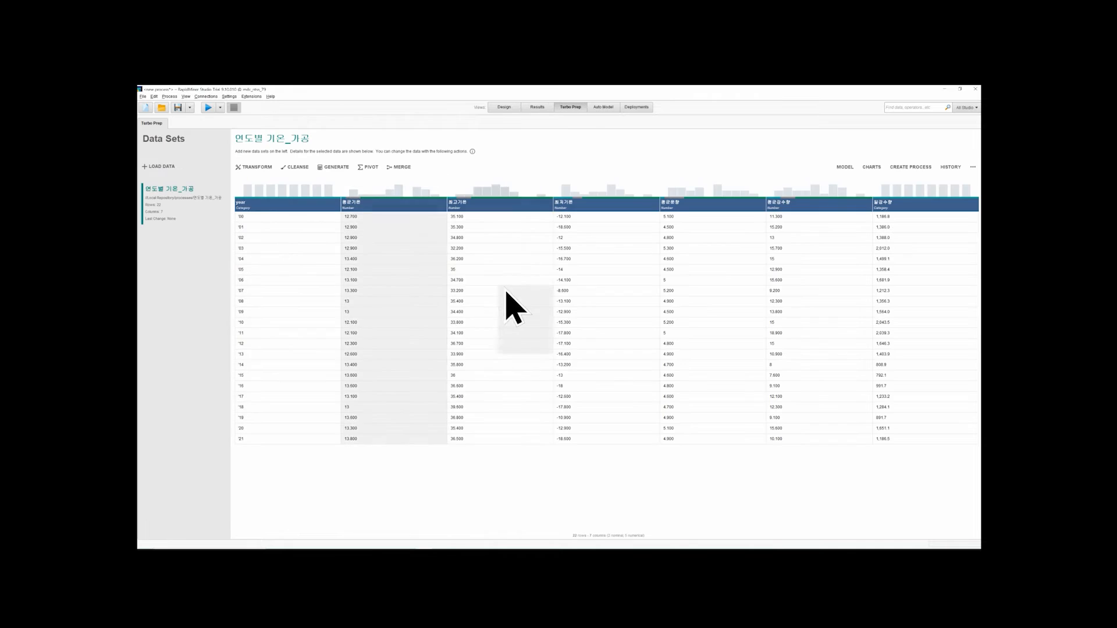
{"action": "left_click", "coordinate": [537, 110]}
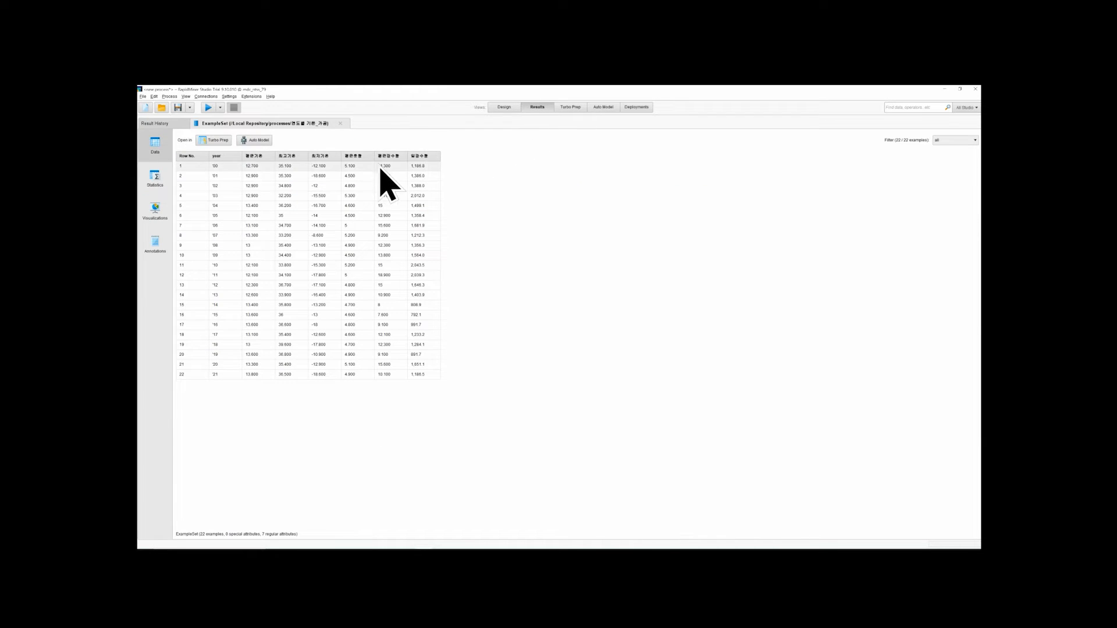
{"action": "left_click", "coordinate": [265, 142]}
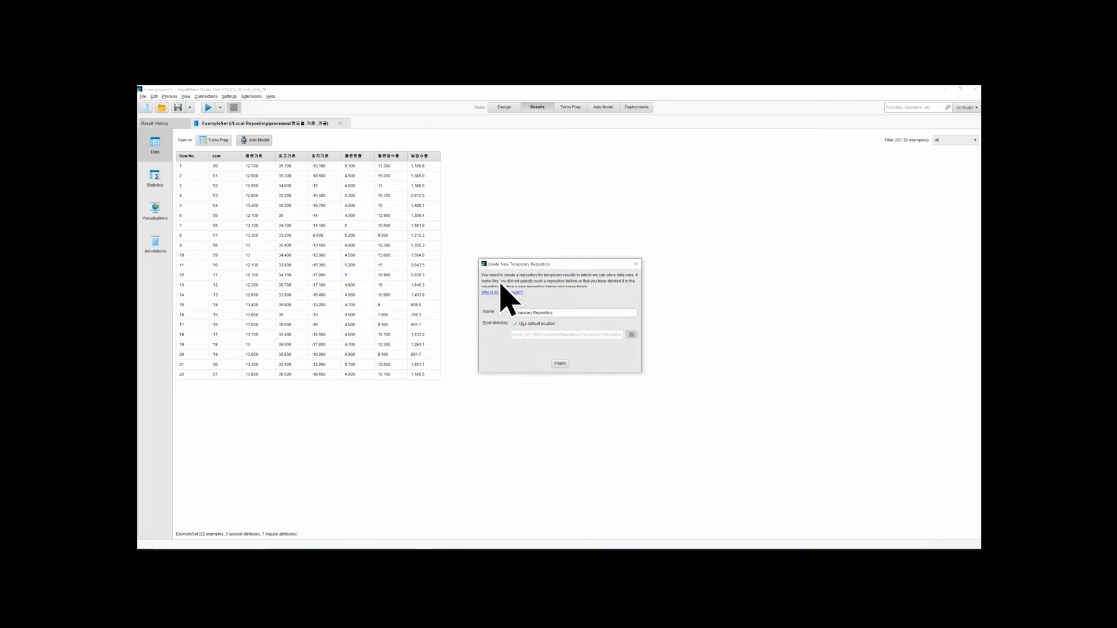
{"action": "left_click", "coordinate": [636, 263]}
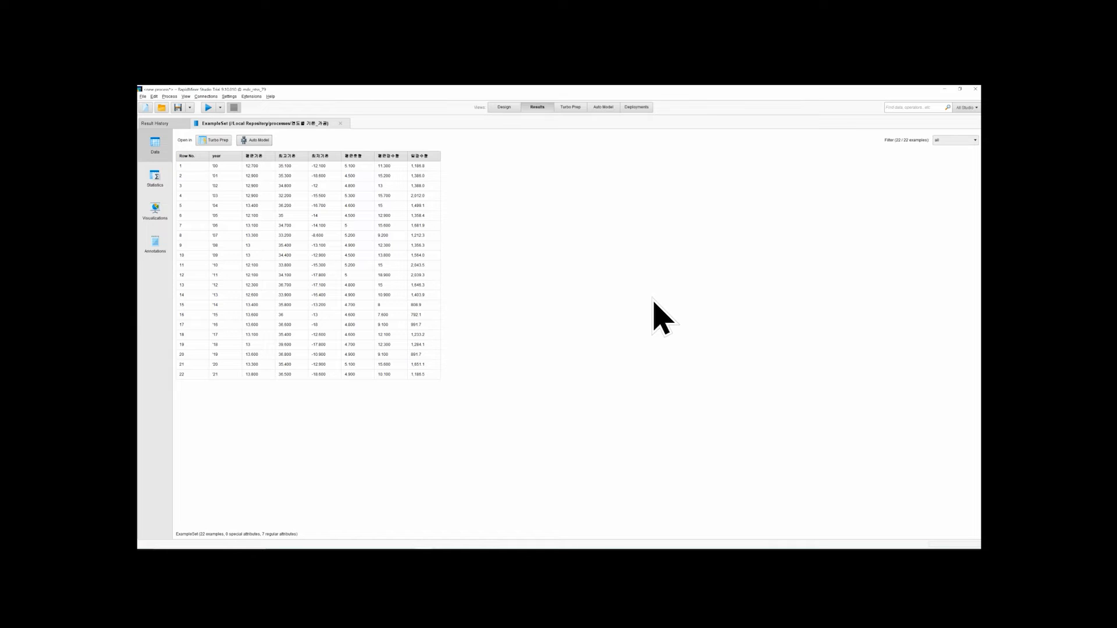
Show the data set's statistics and expand the details of every attribute from year to the last precipitation column
{"action": "left_click", "coordinate": [157, 182]}
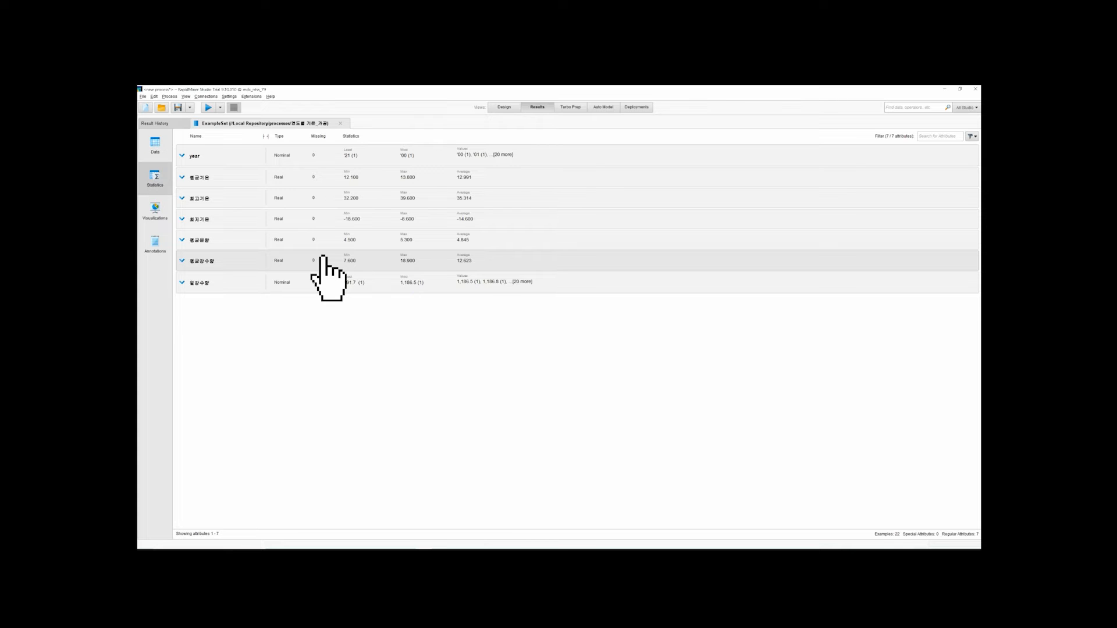
{"action": "left_click", "coordinate": [245, 156]}
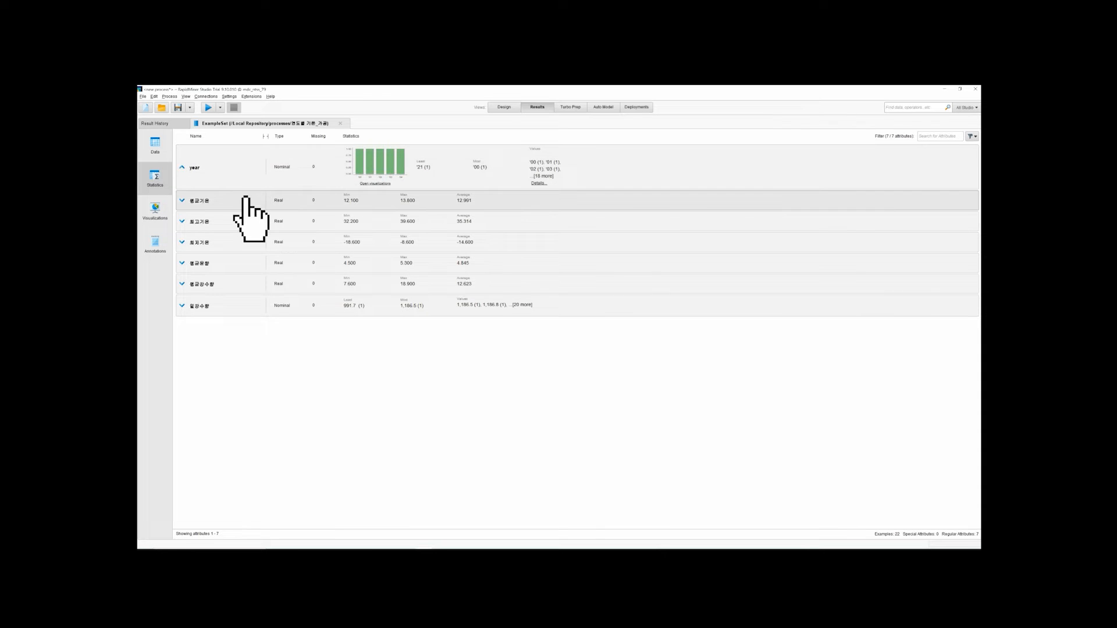
{"action": "left_click", "coordinate": [247, 201]}
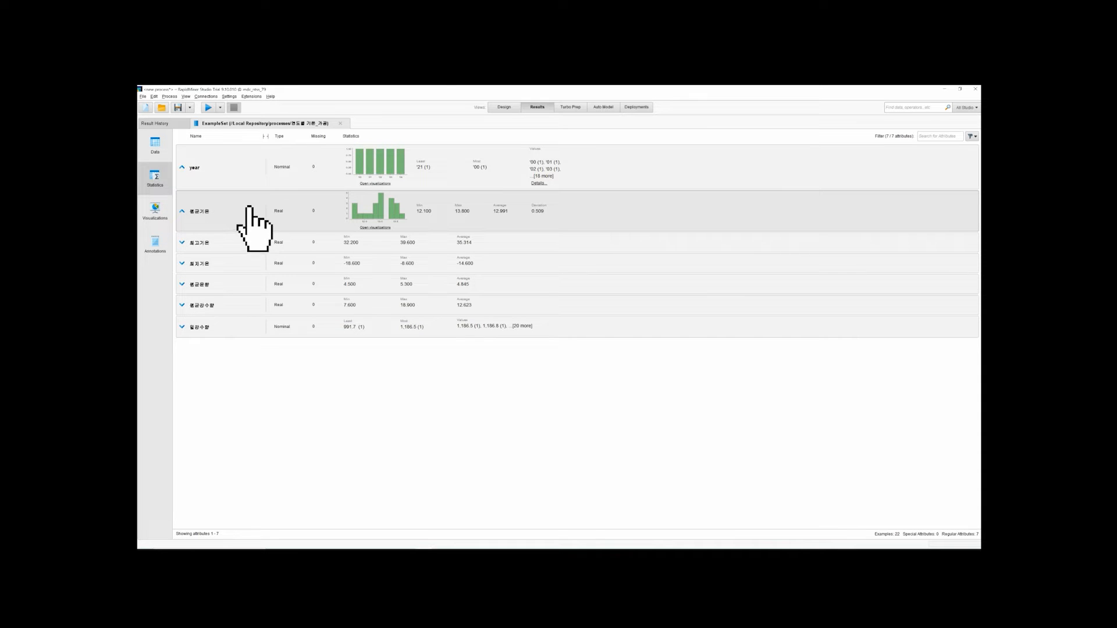
{"action": "left_click", "coordinate": [250, 235]}
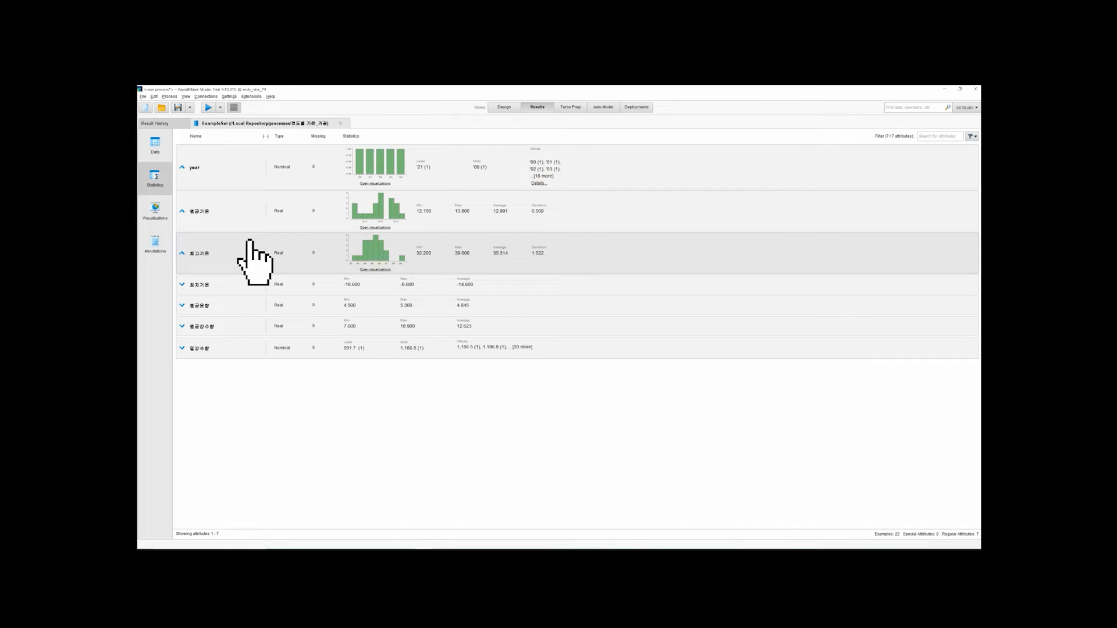
{"action": "left_click", "coordinate": [235, 281]}
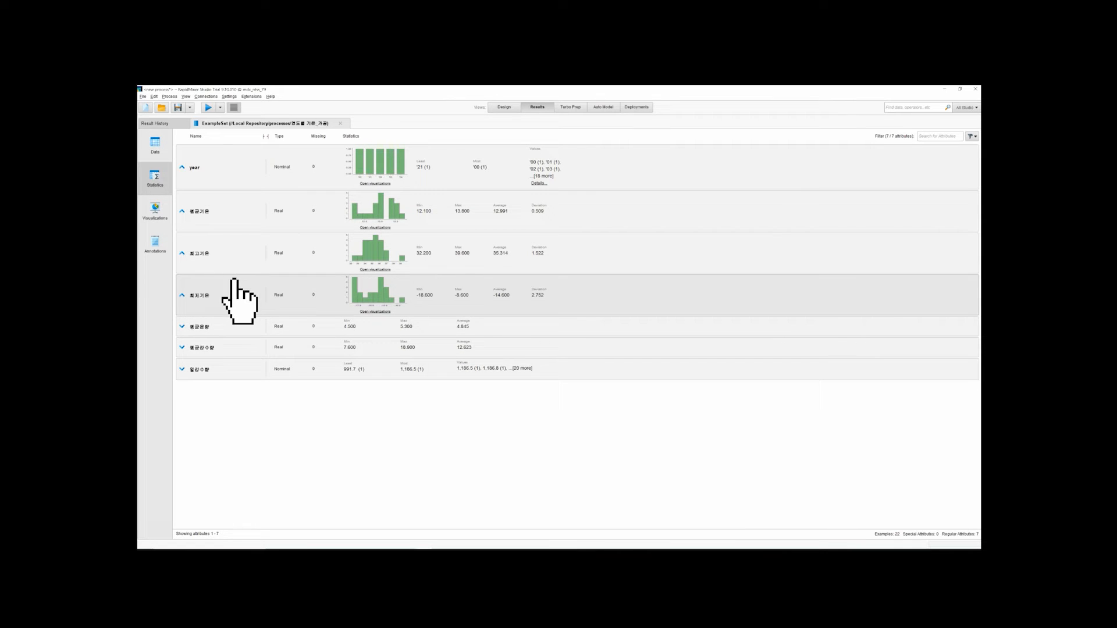
{"action": "left_click", "coordinate": [230, 324]}
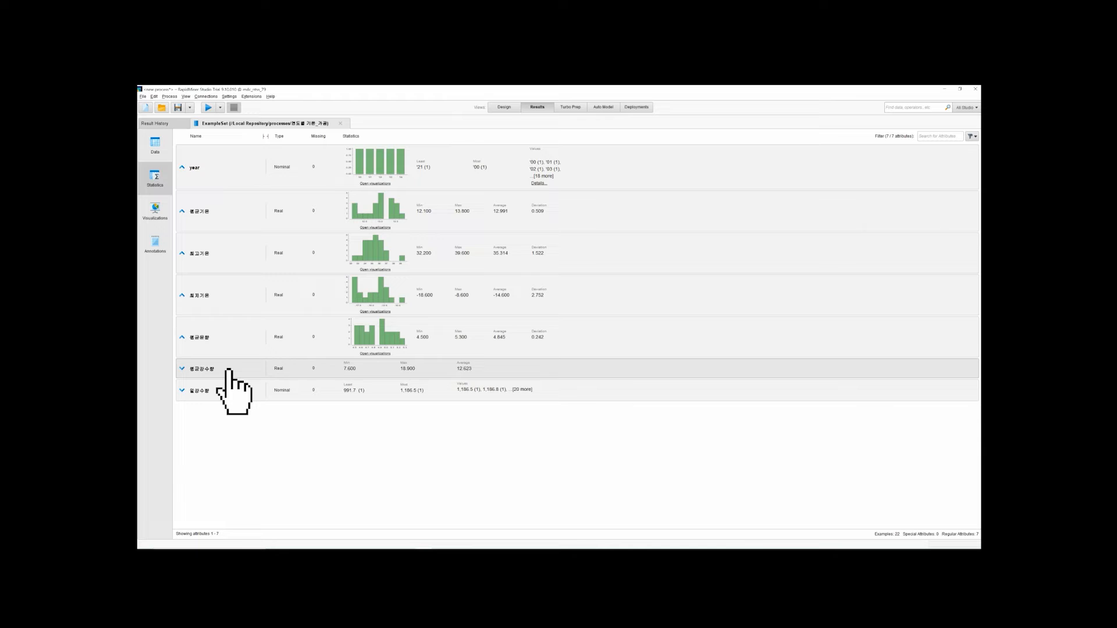
{"action": "left_click", "coordinate": [228, 371]}
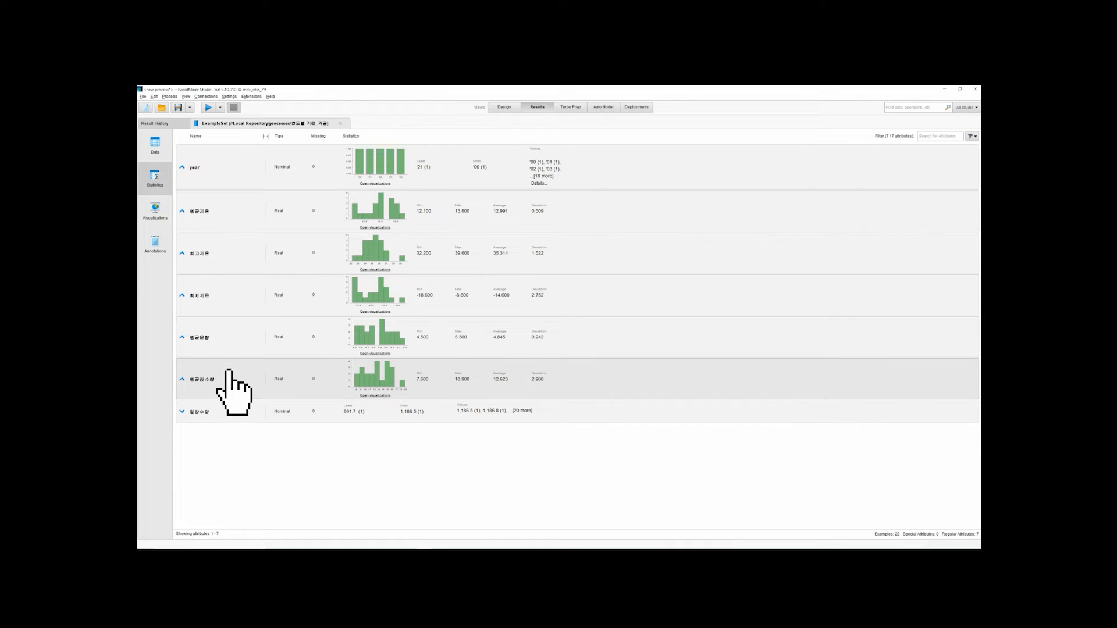
{"action": "left_click", "coordinate": [227, 407]}
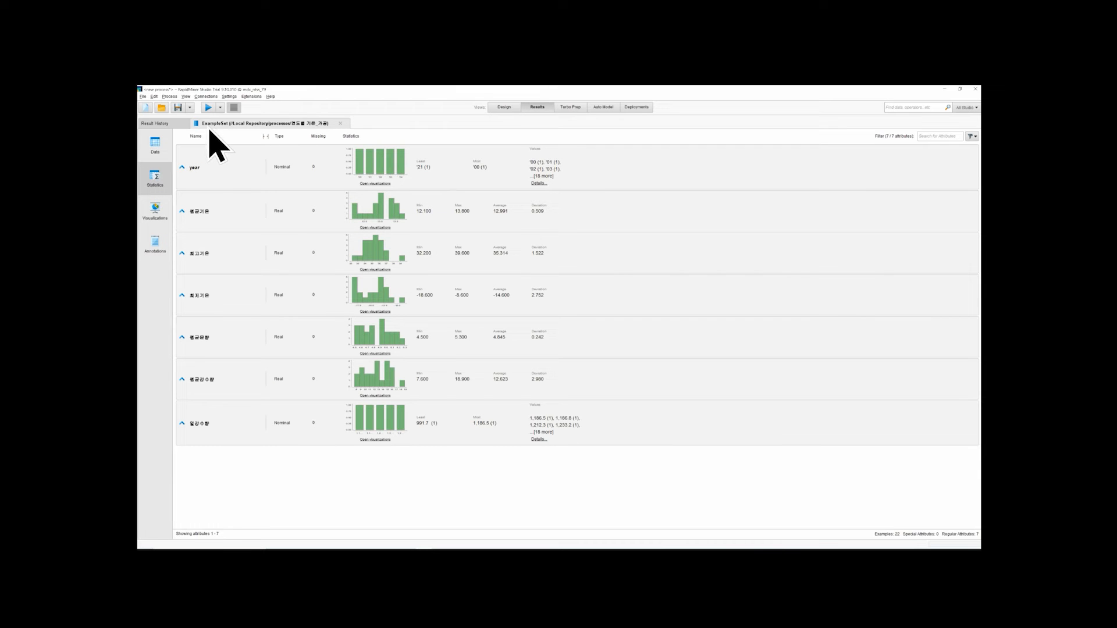
Glance at the process design, return to the results and show the data set's visualizations
{"action": "key", "text": "F8"}
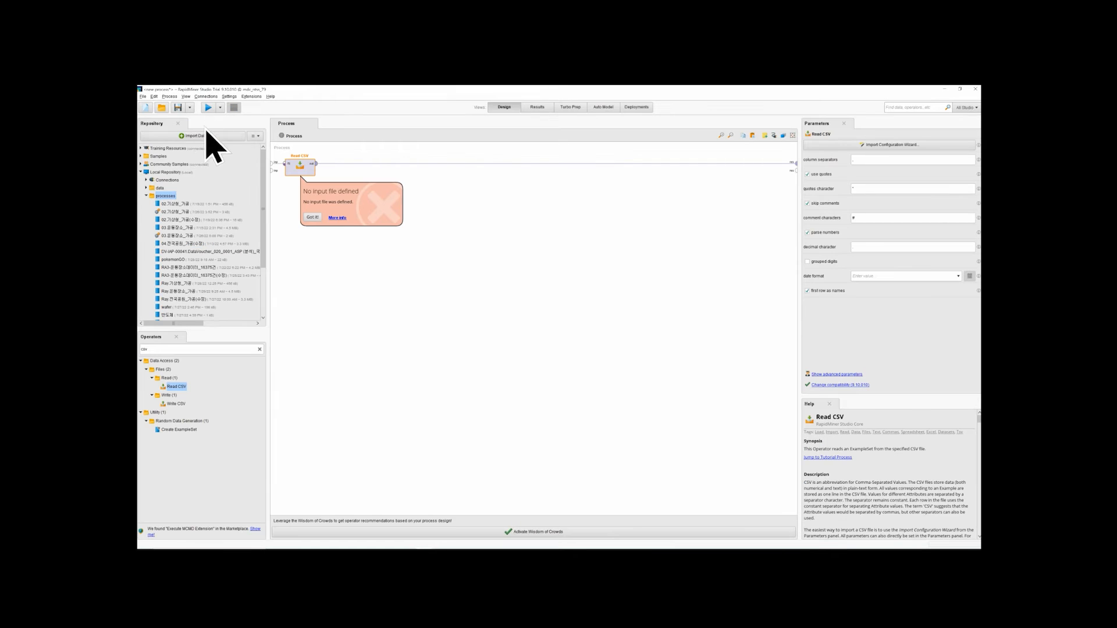
{"action": "left_click", "coordinate": [535, 109]}
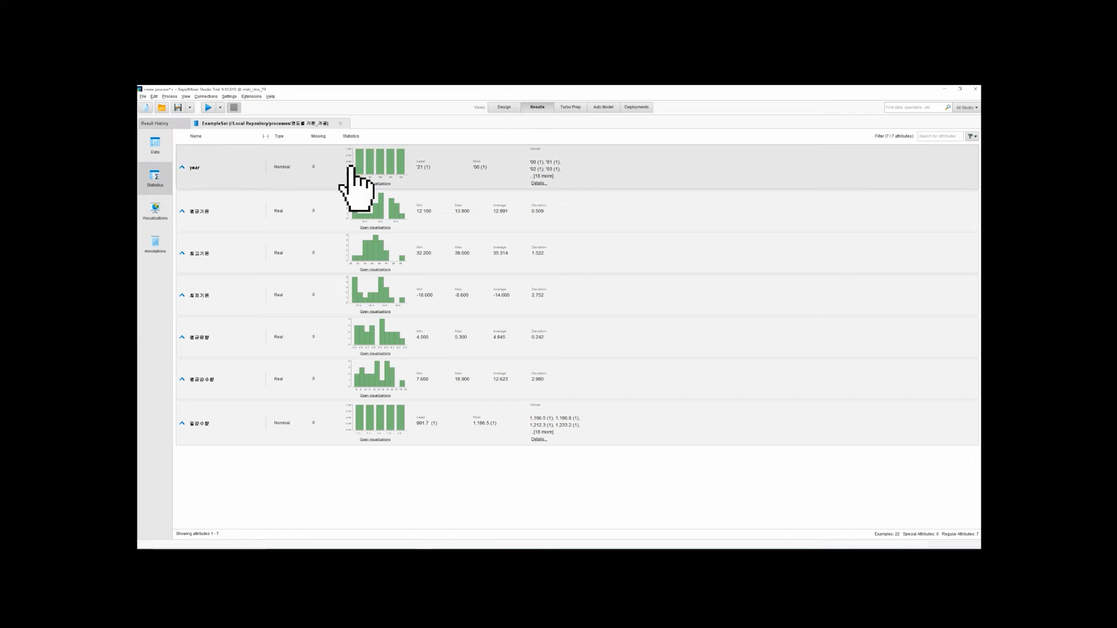
{"action": "left_click", "coordinate": [160, 216]}
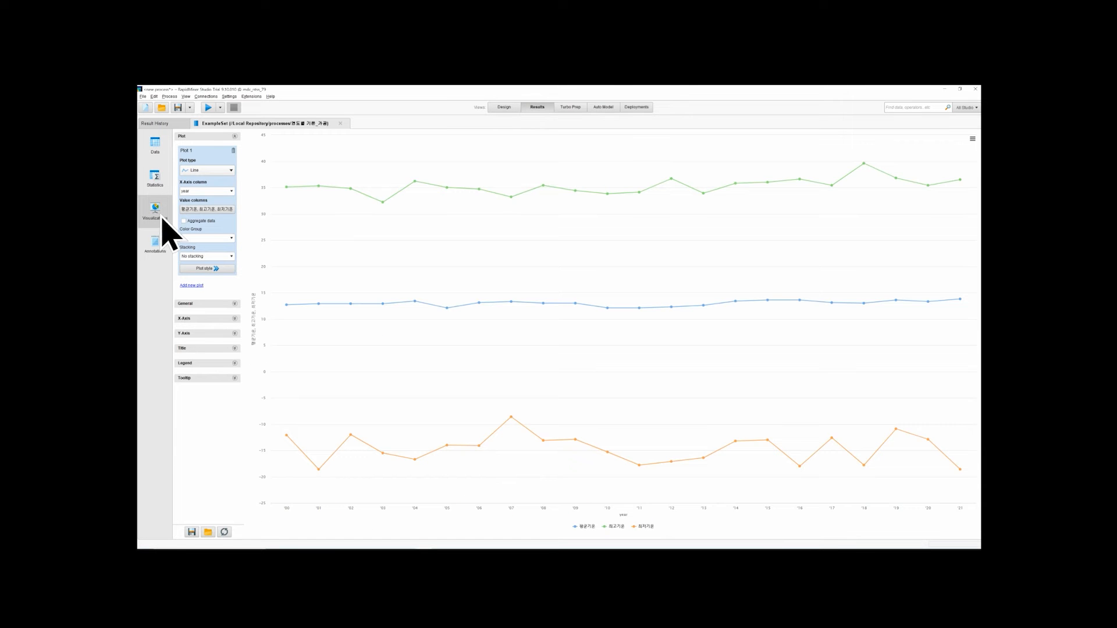
Try the Bar (Column) plot type for Plot 1 and restore the Line type
{"action": "left_click", "coordinate": [214, 171]}
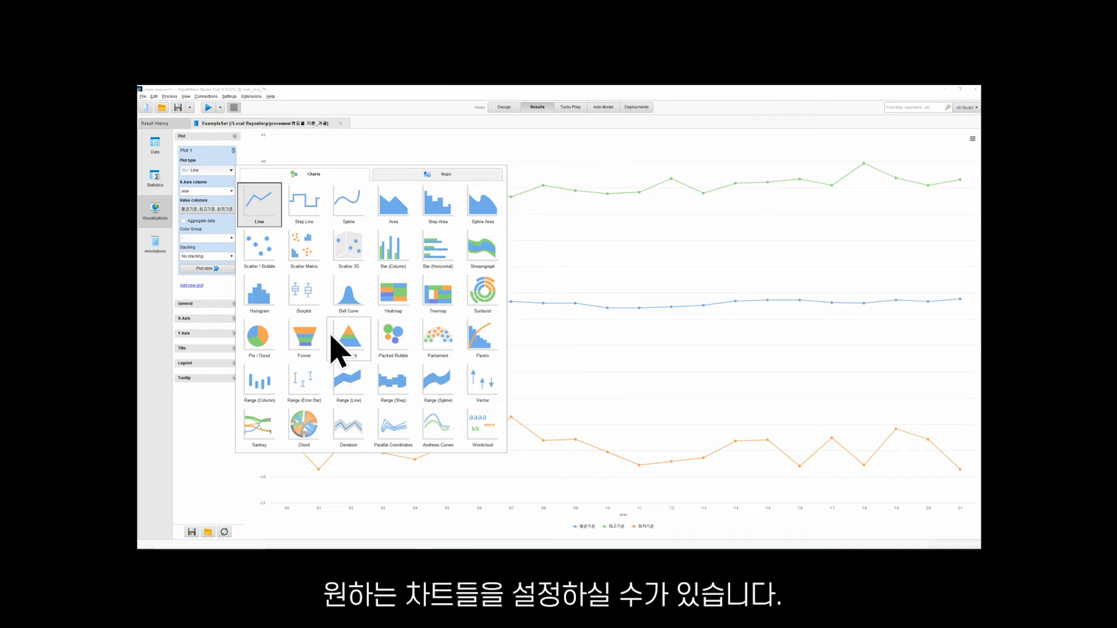
{"action": "left_click", "coordinate": [401, 255]}
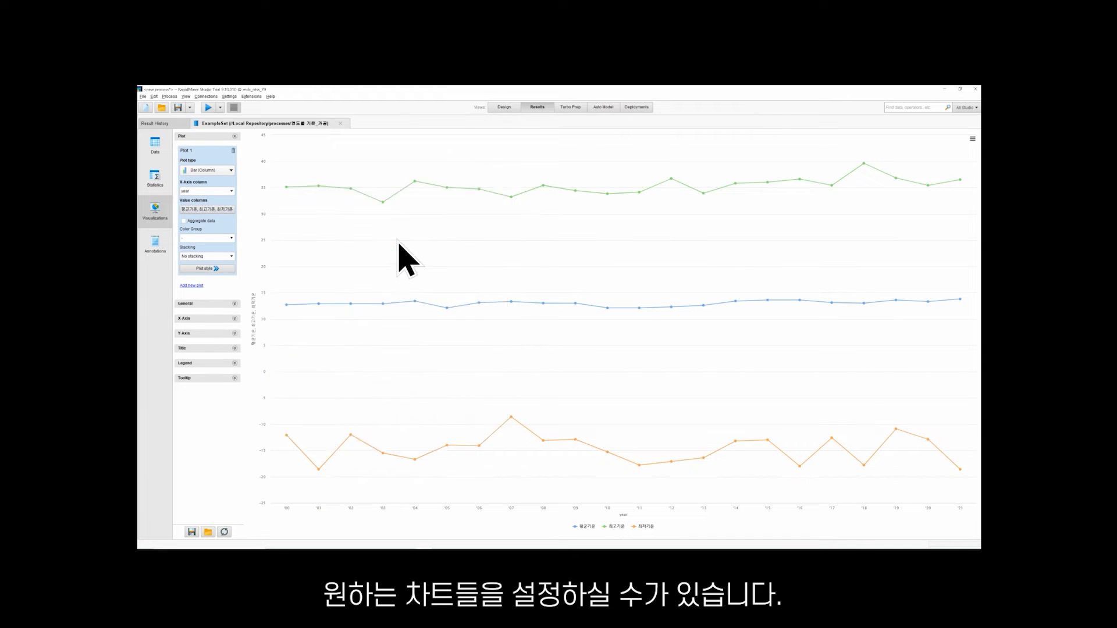
{"action": "left_click", "coordinate": [228, 171]}
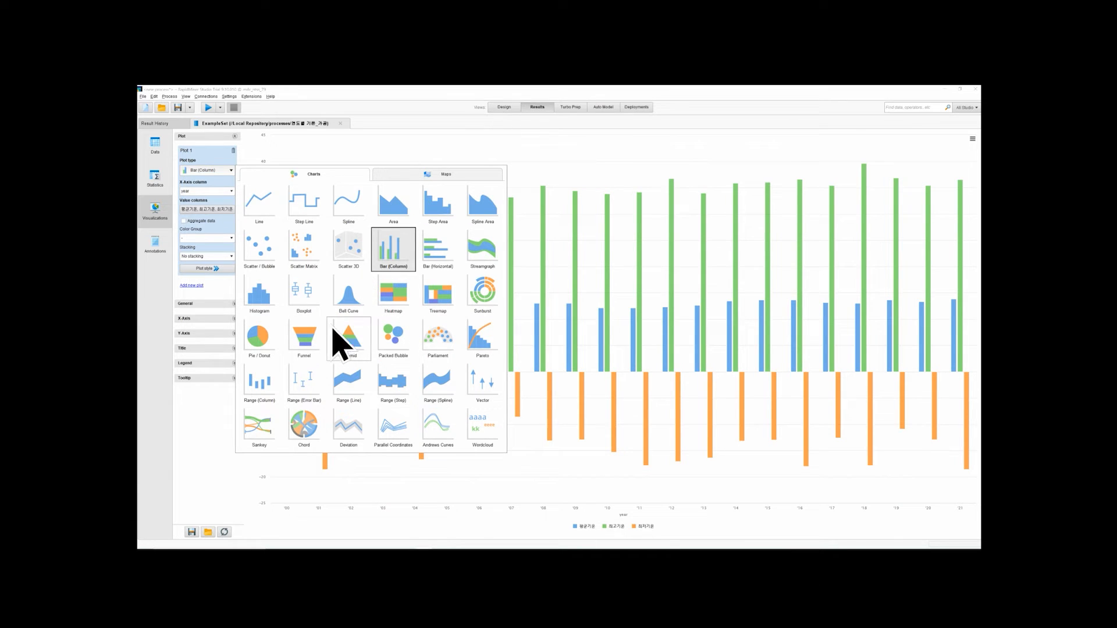
{"action": "left_click", "coordinate": [270, 215]}
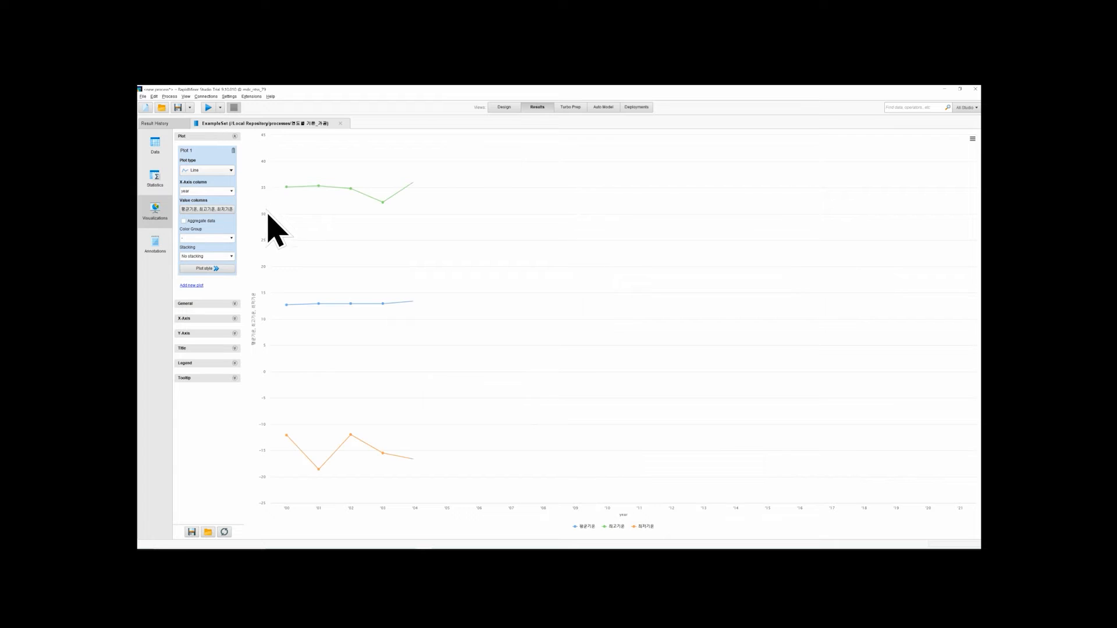
Try other attributes as the line plot's X-axis column, including 일강수량, 최저기온, 평균강수량 and 평균기온
{"action": "left_click", "coordinate": [232, 191]}
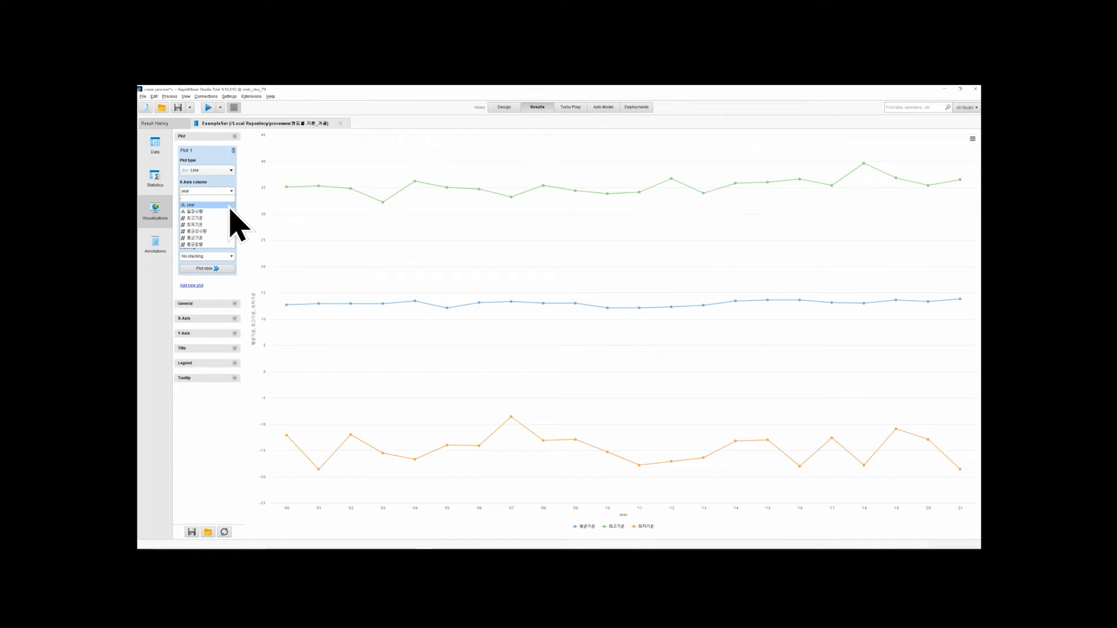
{"action": "left_click", "coordinate": [226, 211]}
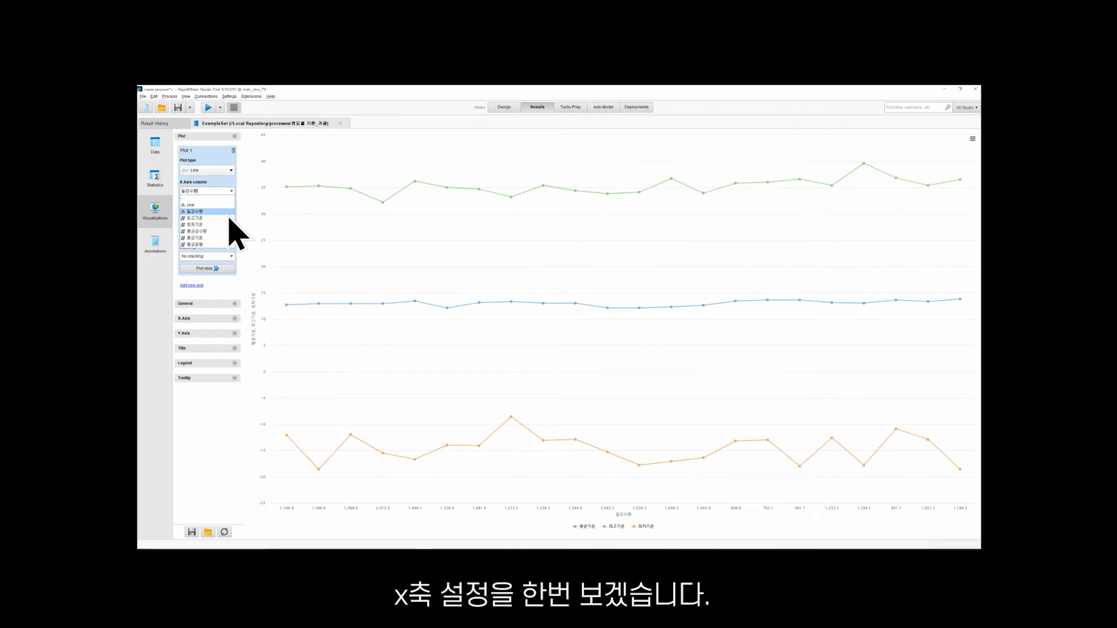
{"action": "left_click", "coordinate": [225, 225]}
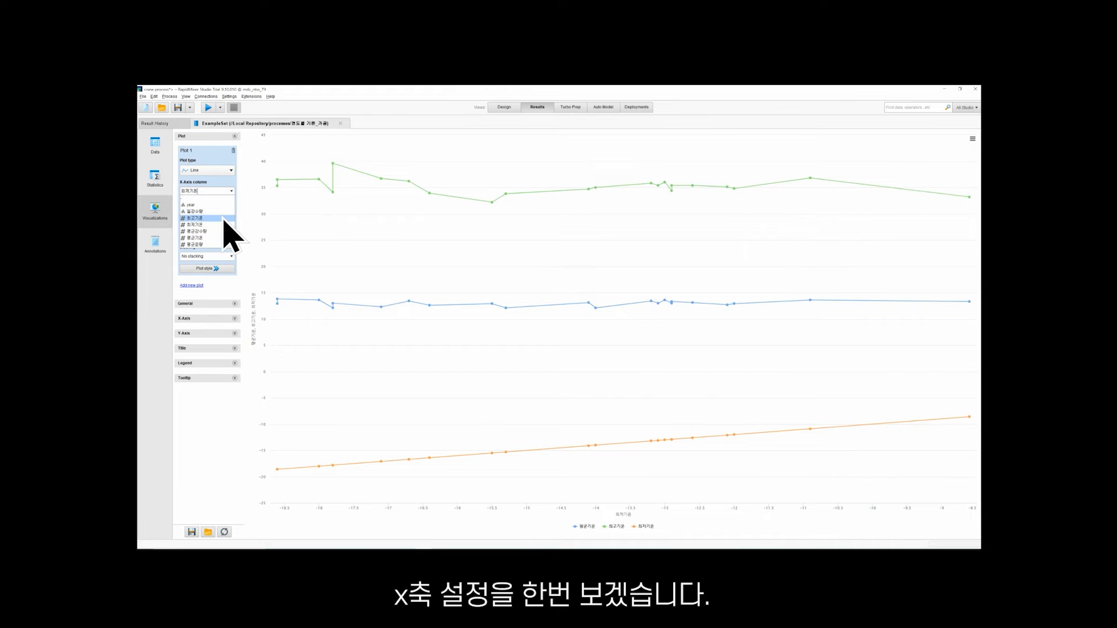
{"action": "left_click", "coordinate": [223, 225]}
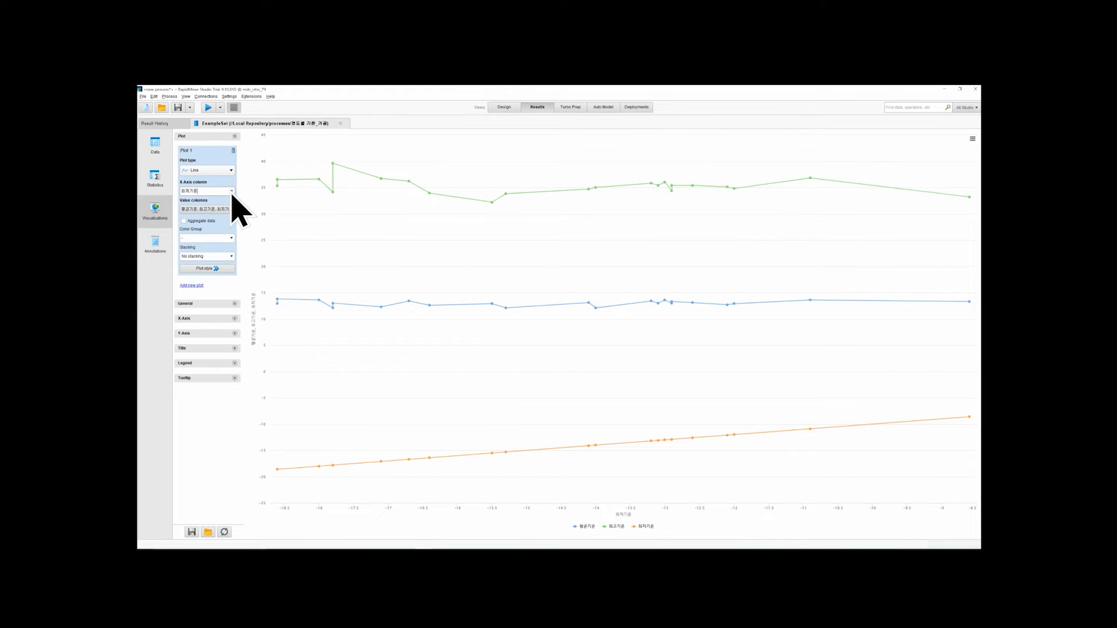
{"action": "left_click", "coordinate": [231, 192]}
{"action": "left_click", "coordinate": [225, 233]}
{"action": "left_click", "coordinate": [232, 192]}
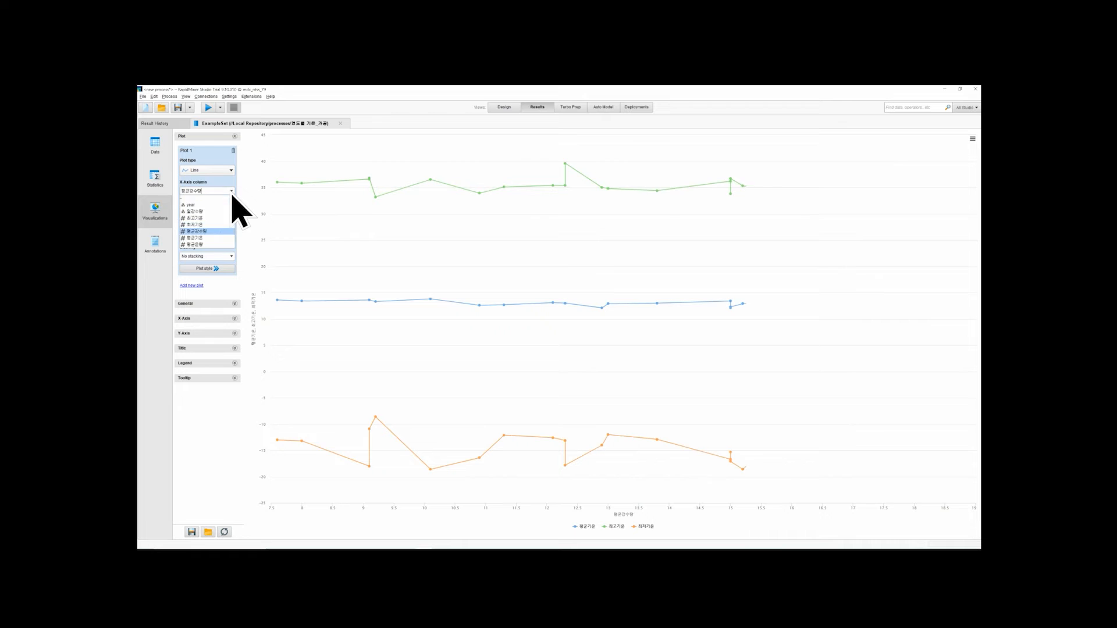
{"action": "left_click", "coordinate": [222, 240]}
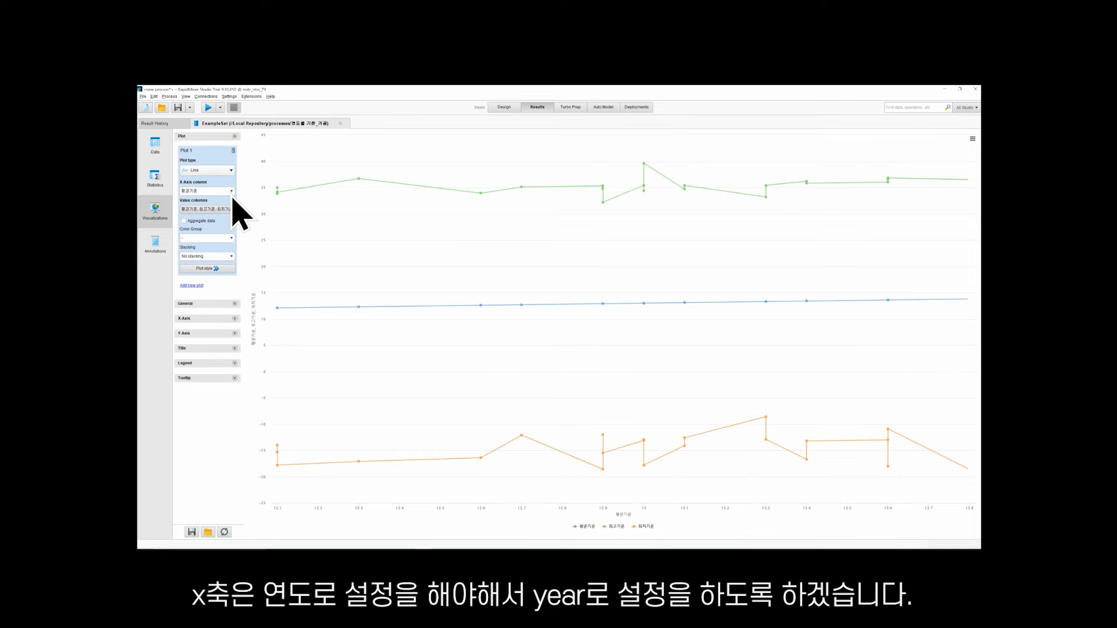
{"action": "left_click", "coordinate": [230, 191]}
{"action": "left_click", "coordinate": [223, 233]}
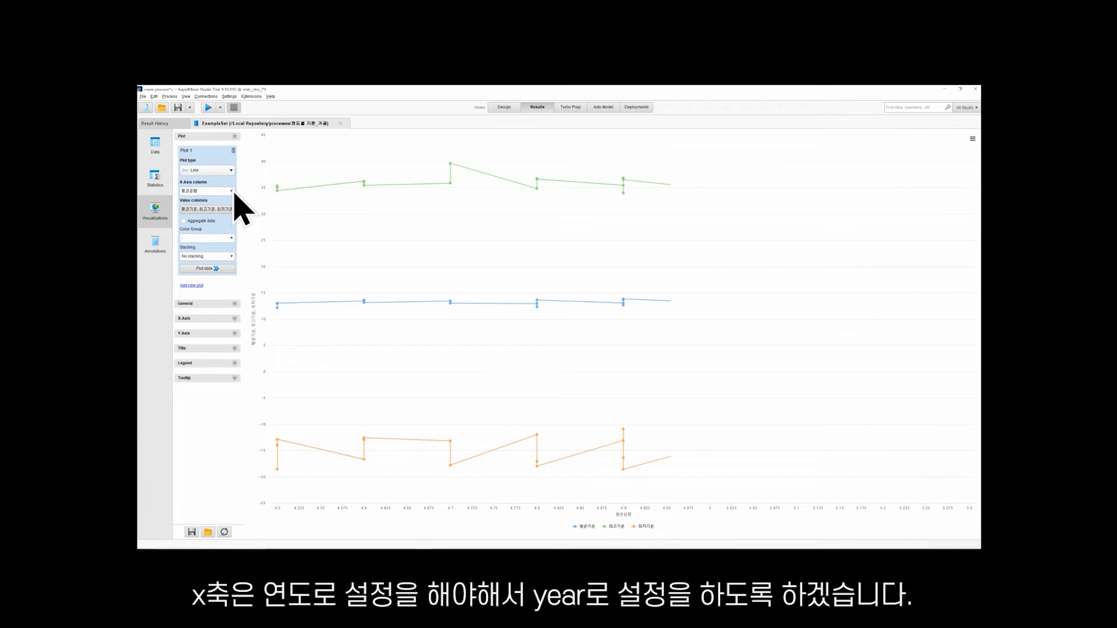
Try an empty X-axis column for the line plot and set it to year
{"action": "left_click", "coordinate": [231, 191]}
{"action": "left_click", "coordinate": [232, 205]}
{"action": "left_click", "coordinate": [232, 192]}
{"action": "left_click", "coordinate": [231, 199]}
{"action": "left_click", "coordinate": [233, 194]}
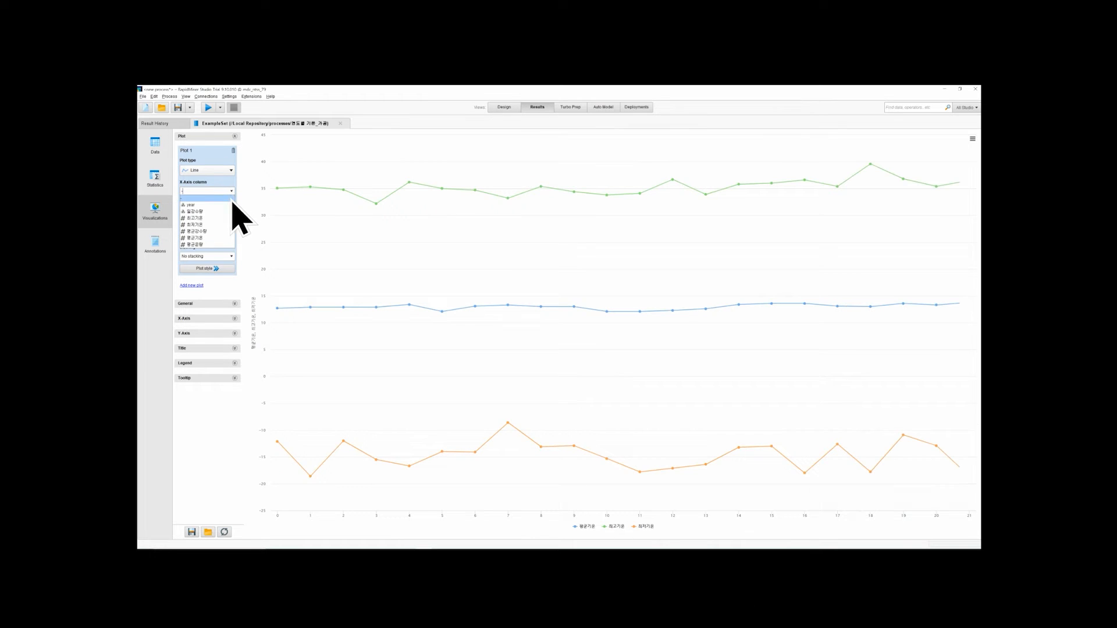
{"action": "left_click", "coordinate": [229, 205]}
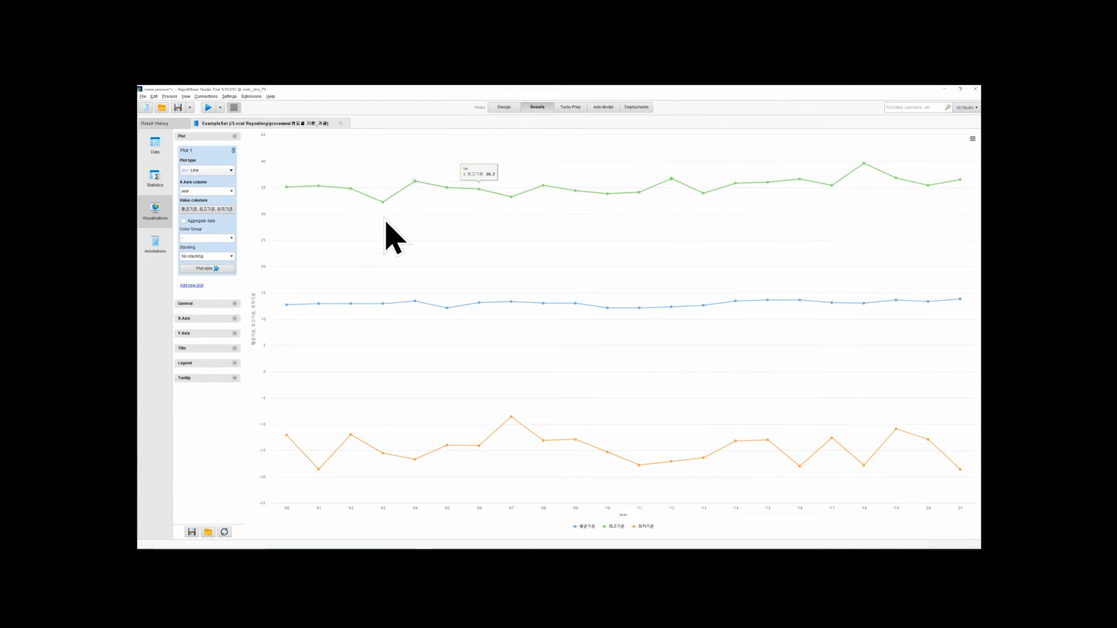
Review the plot's value columns and apply the selection of 평균기온, 최고기온 and 최저기온
{"action": "left_click", "coordinate": [231, 209]}
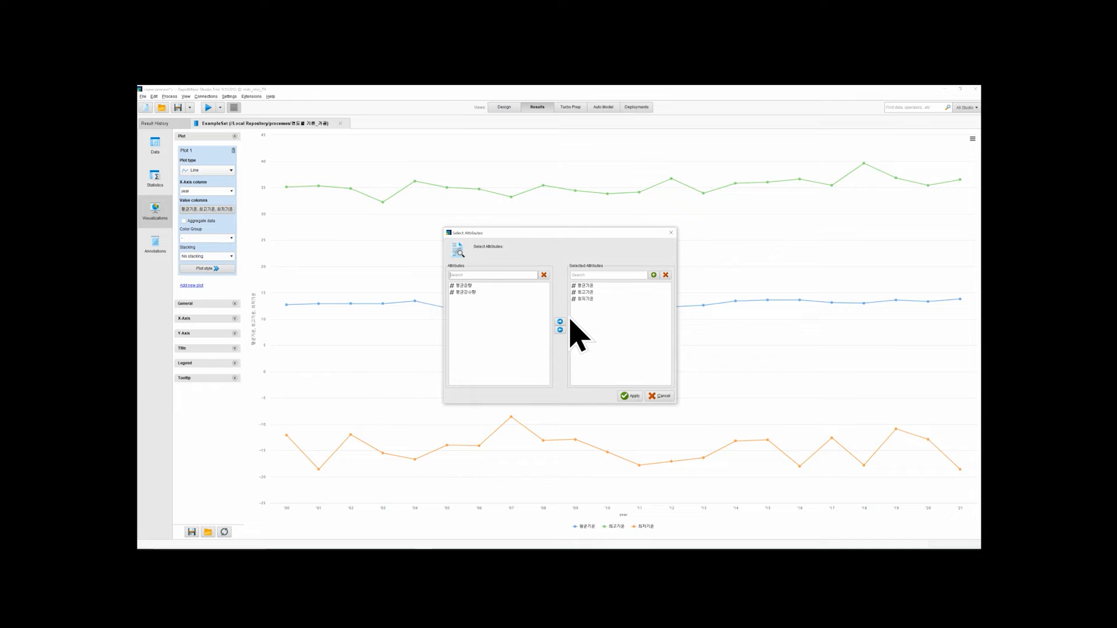
{"action": "left_click", "coordinate": [584, 293]}
{"action": "left_click", "coordinate": [588, 299]}
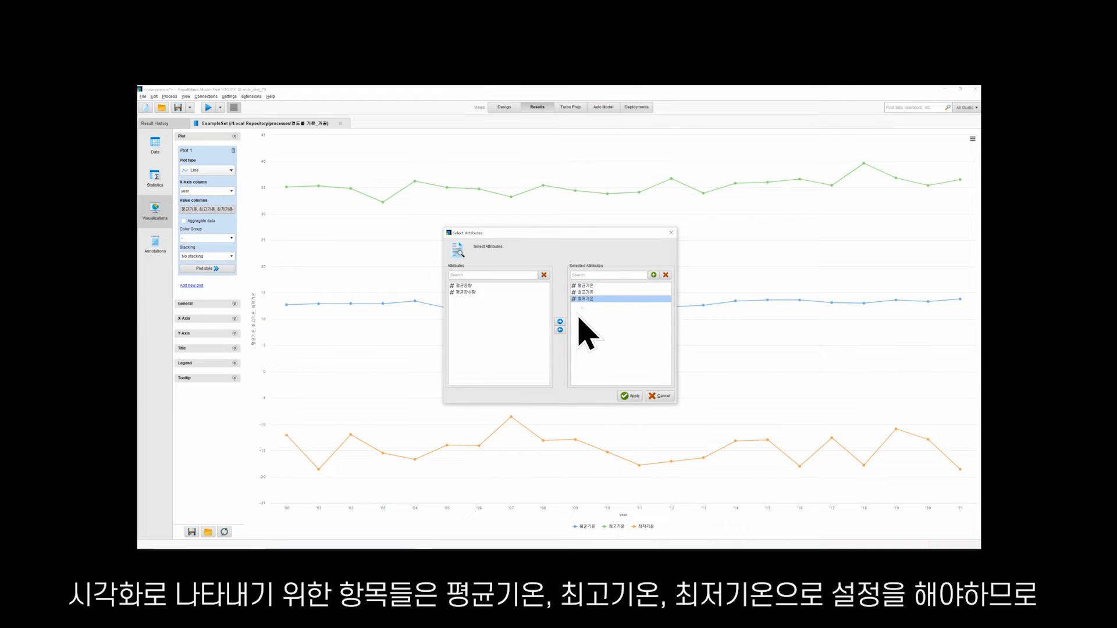
{"action": "left_click", "coordinate": [631, 397]}
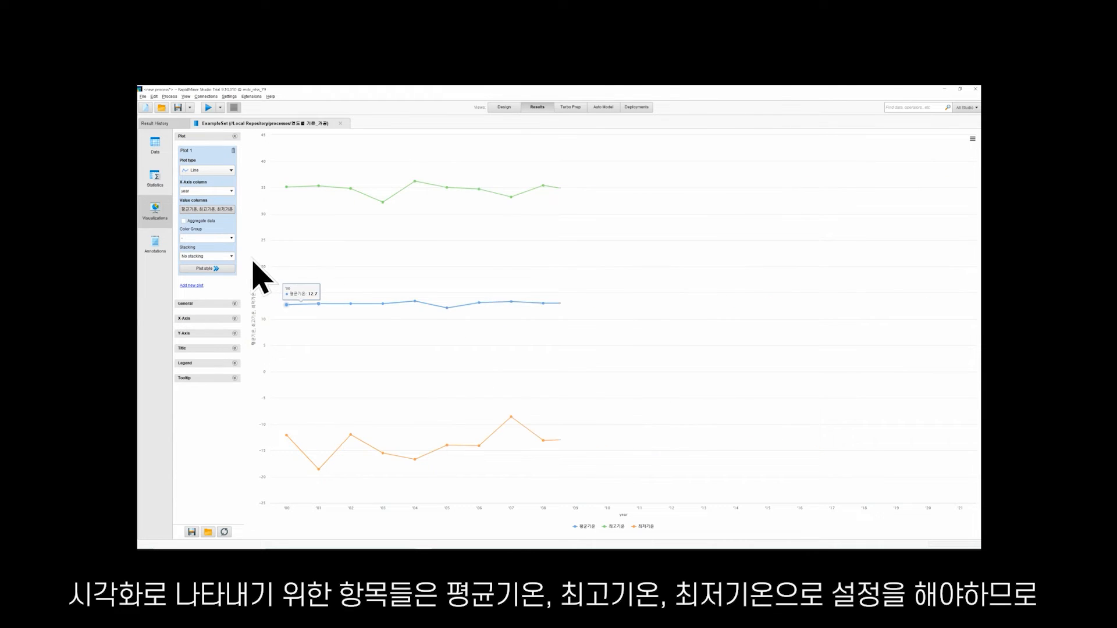
Try aggregating the plot data and color grouping by year, and clear both options
{"action": "left_click", "coordinate": [184, 221]}
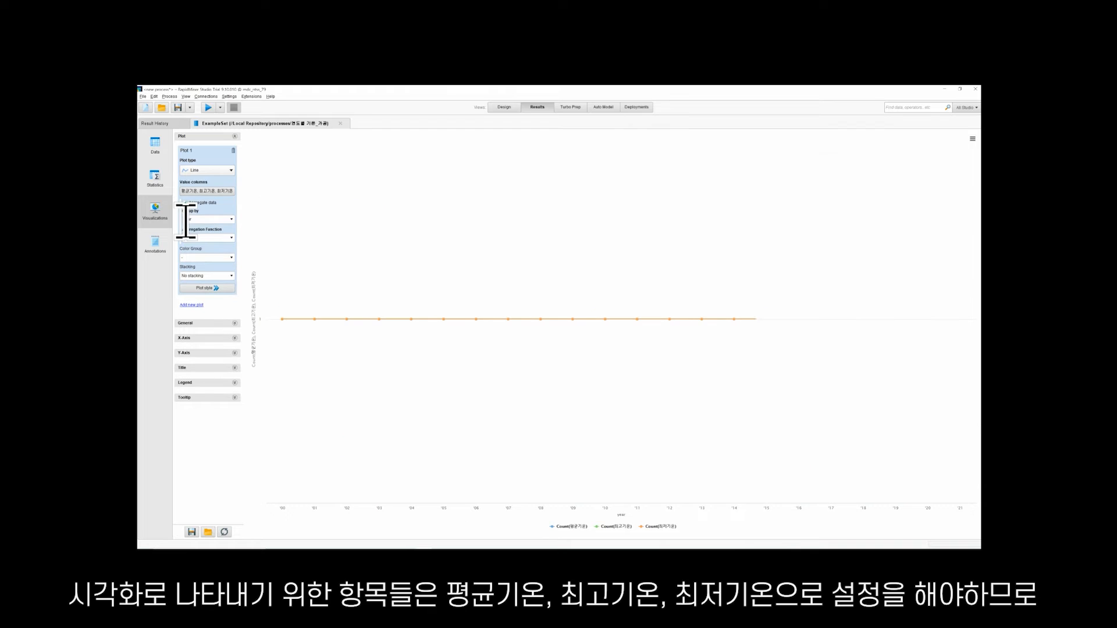
{"action": "left_click", "coordinate": [183, 202]}
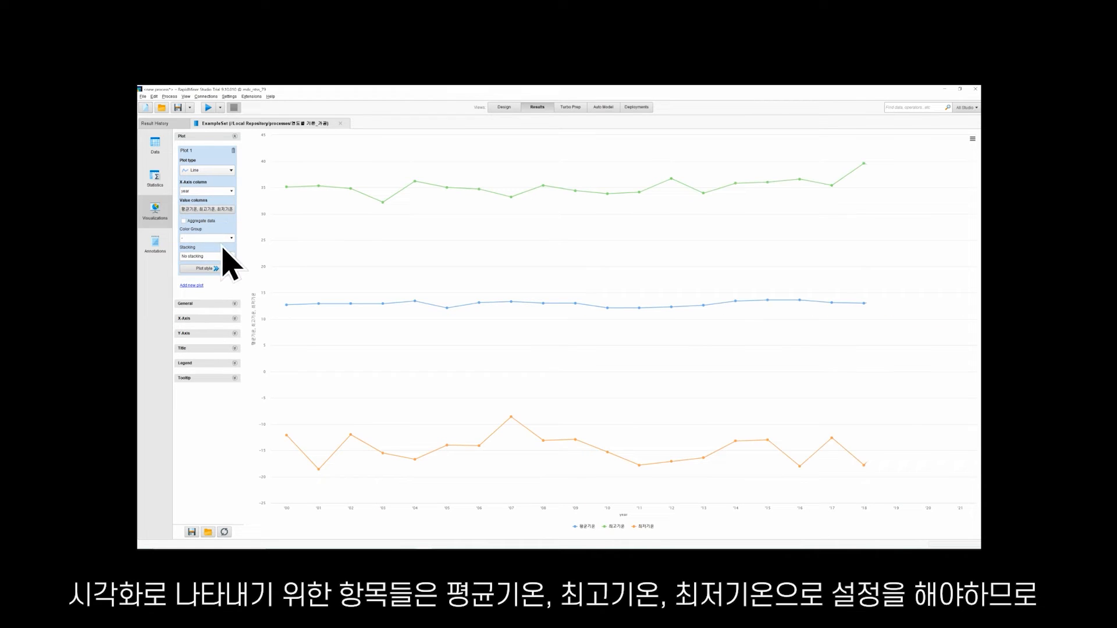
{"action": "left_click", "coordinate": [226, 238]}
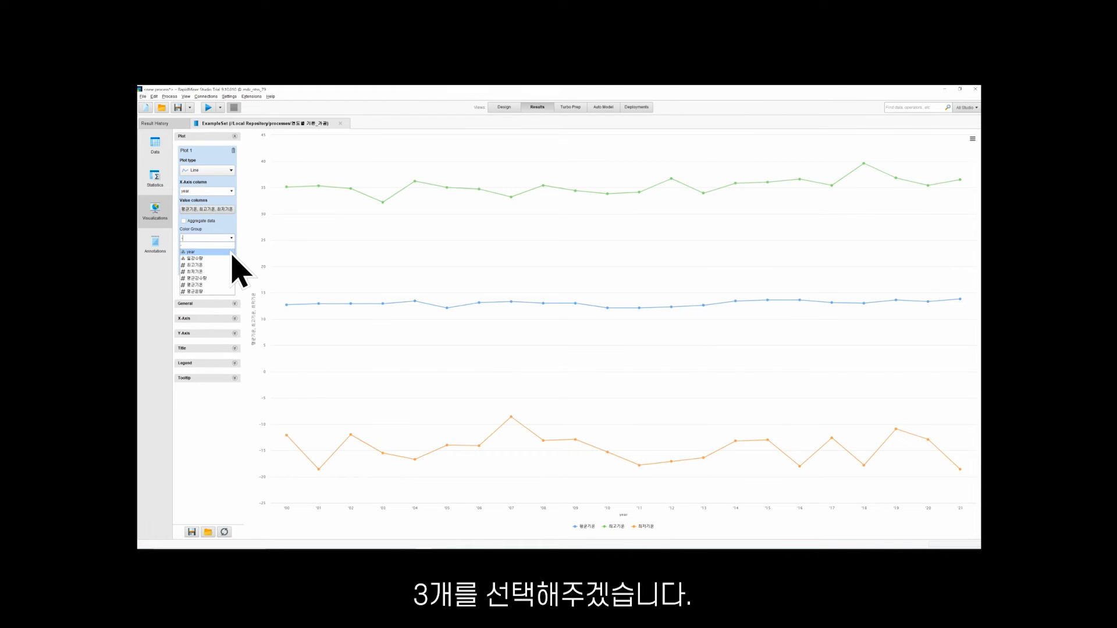
{"action": "left_click", "coordinate": [231, 253]}
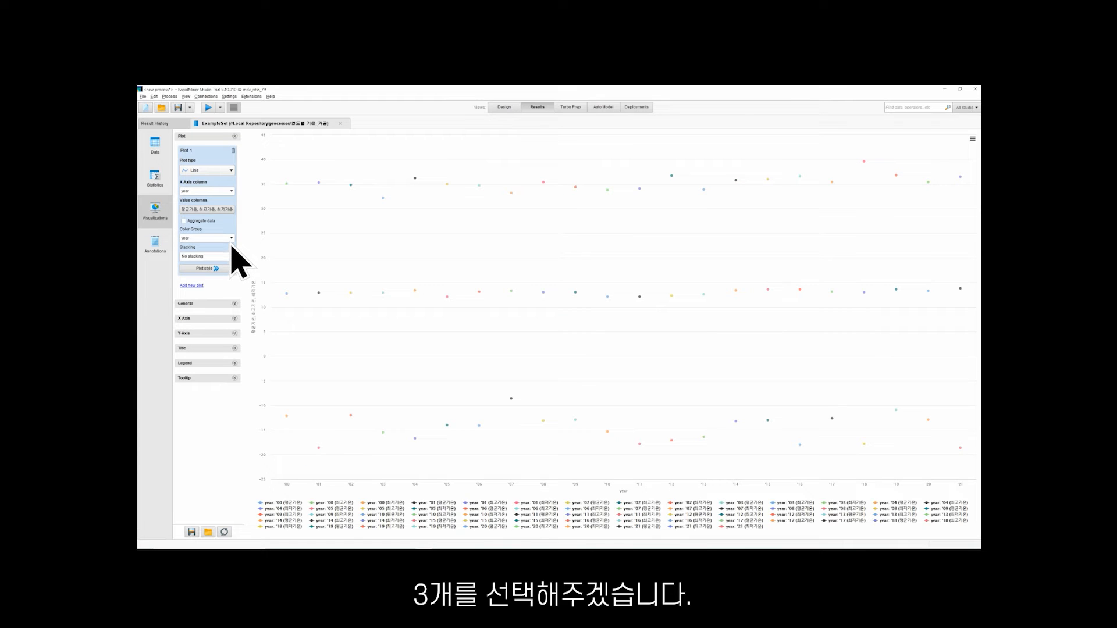
{"action": "left_click", "coordinate": [232, 240]}
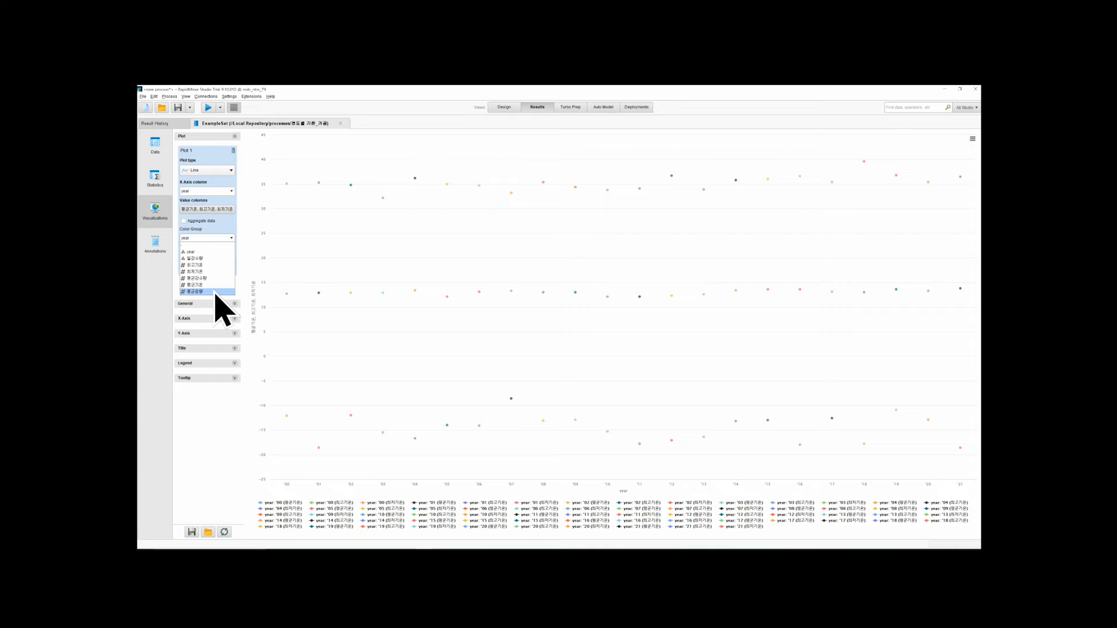
{"action": "left_click", "coordinate": [215, 285]}
{"action": "left_click", "coordinate": [232, 241]}
{"action": "left_click", "coordinate": [225, 260]}
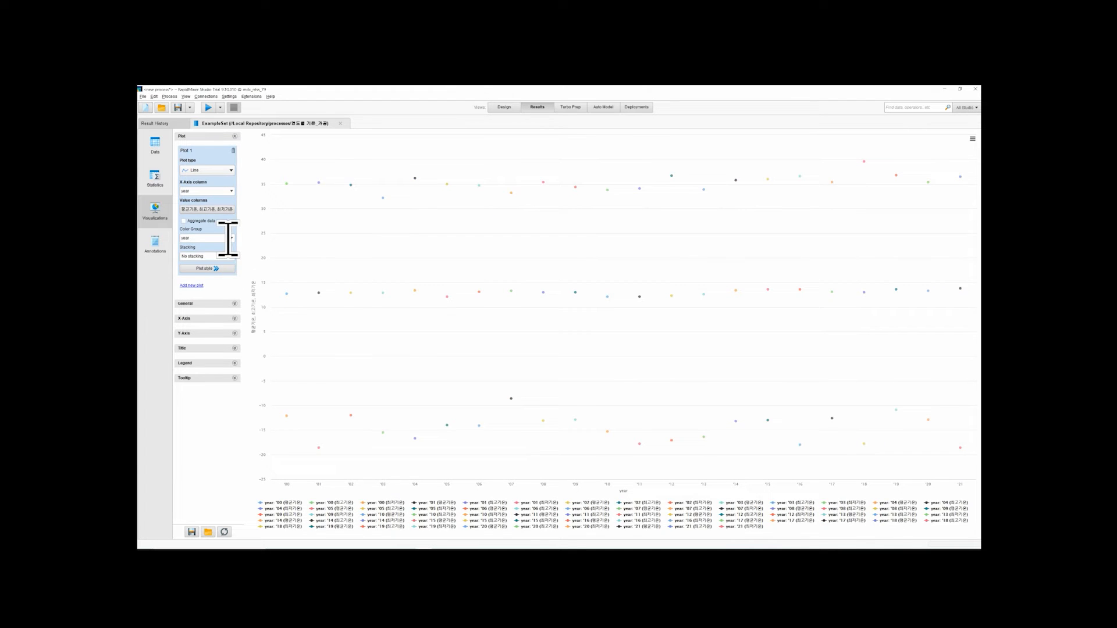
{"action": "left_click", "coordinate": [231, 239]}
{"action": "left_click", "coordinate": [228, 247]}
Try the Stack values and Stack to 100% options and restore No stacking
{"action": "left_click", "coordinate": [231, 256]}
{"action": "left_click", "coordinate": [225, 271]}
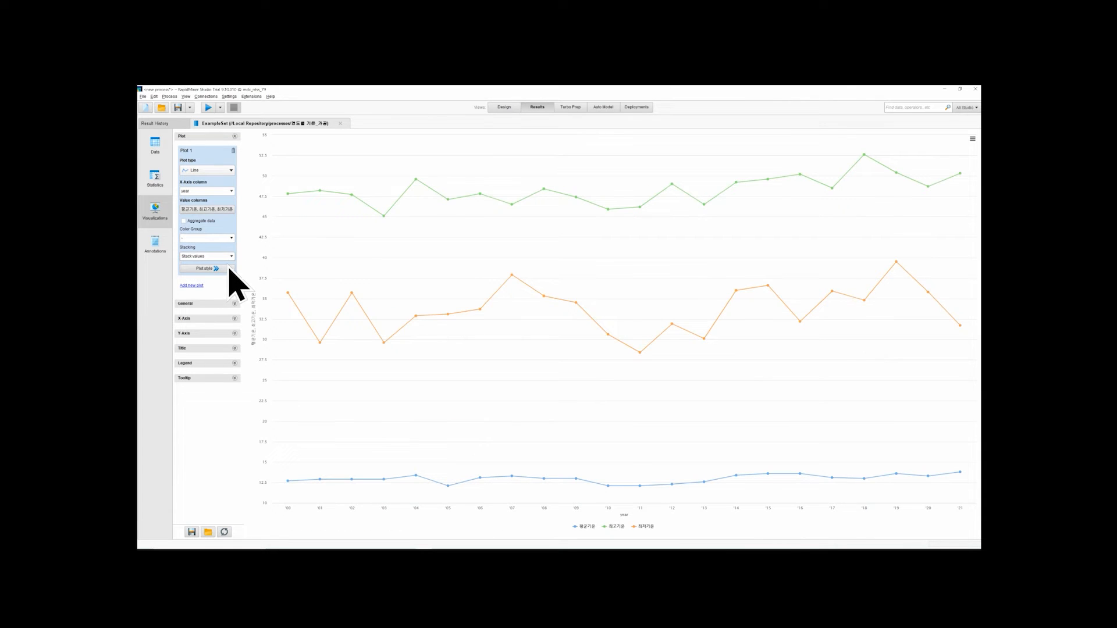
{"action": "left_click", "coordinate": [231, 258]}
{"action": "left_click", "coordinate": [224, 277]}
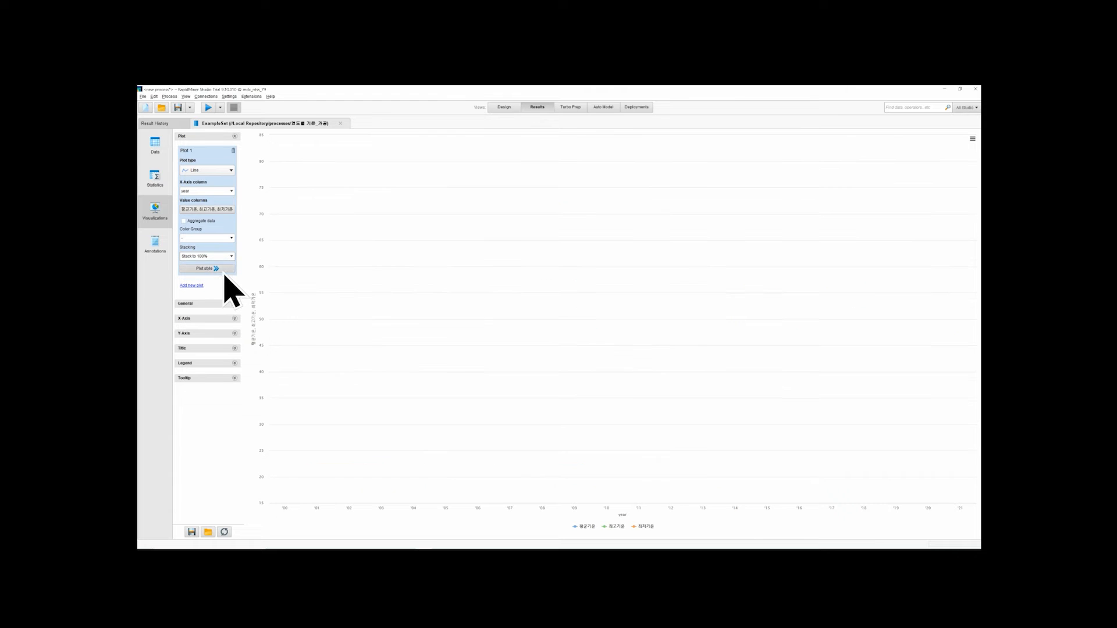
{"action": "left_click", "coordinate": [229, 265]}
Try the Dash, Dash+Dot and Dash+Dot+Dot line types for the plot's lines
{"action": "left_click", "coordinate": [209, 303]}
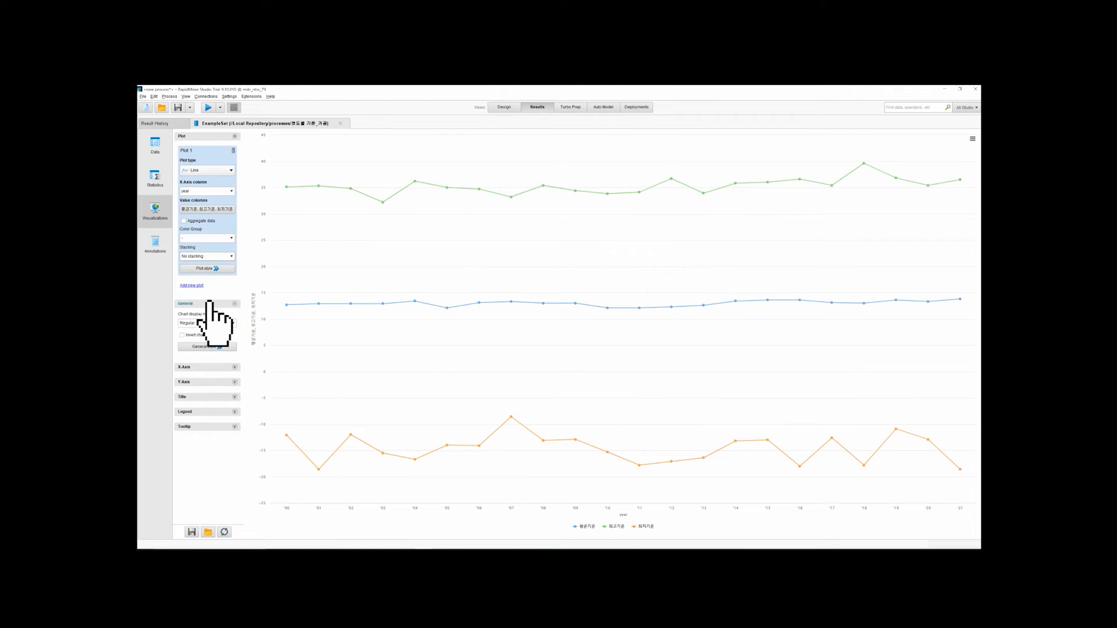
{"action": "left_click", "coordinate": [216, 269]}
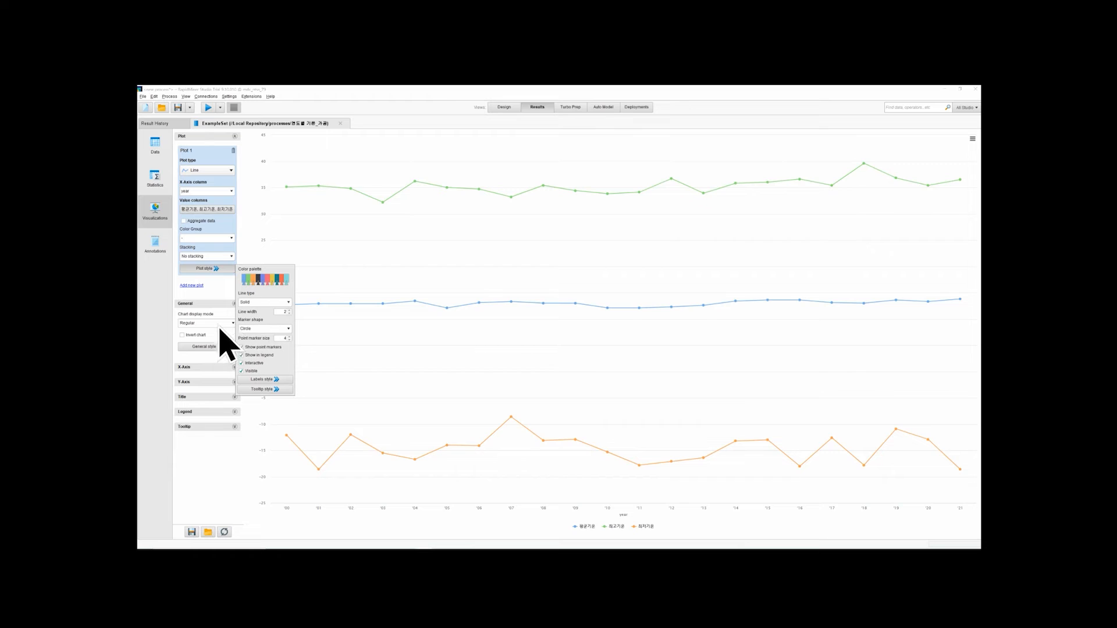
{"action": "left_click", "coordinate": [260, 303]}
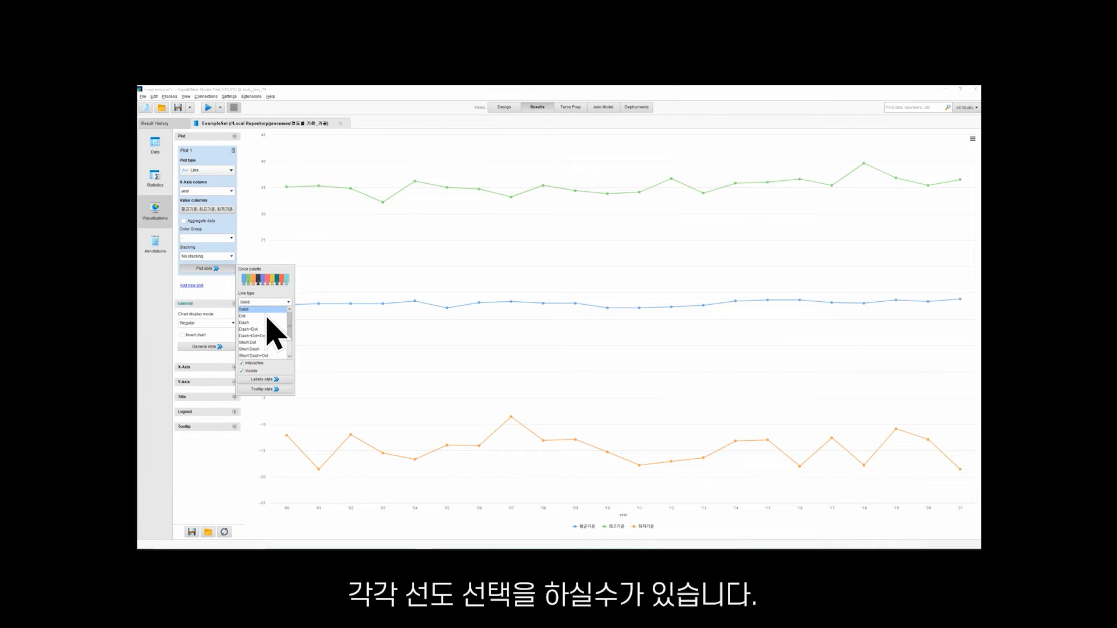
{"action": "left_click", "coordinate": [266, 318]}
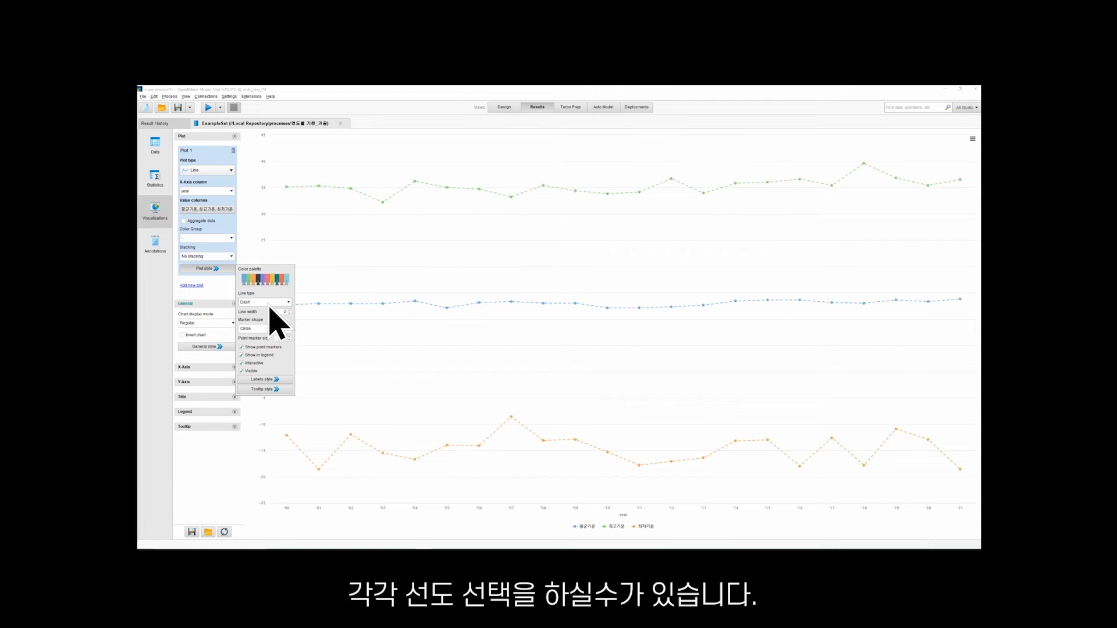
{"action": "left_click", "coordinate": [270, 304]}
{"action": "left_click", "coordinate": [267, 329]}
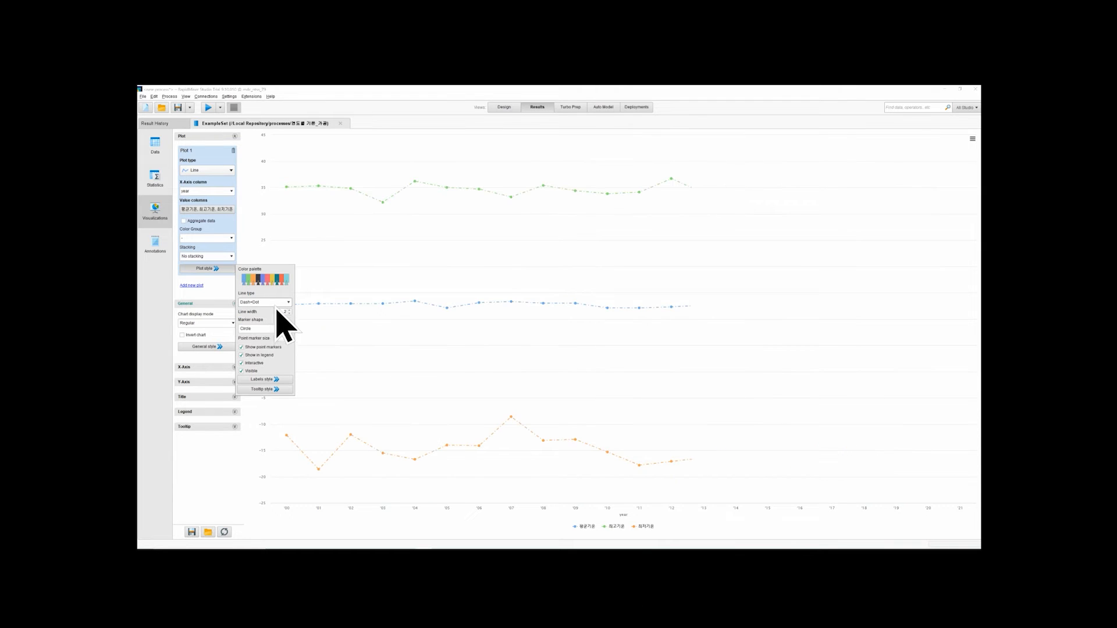
{"action": "left_click", "coordinate": [276, 304]}
{"action": "left_click", "coordinate": [270, 337]}
Try the Short Dot and Short Dash line types for the plot and restore Solid
{"action": "left_click", "coordinate": [269, 303]}
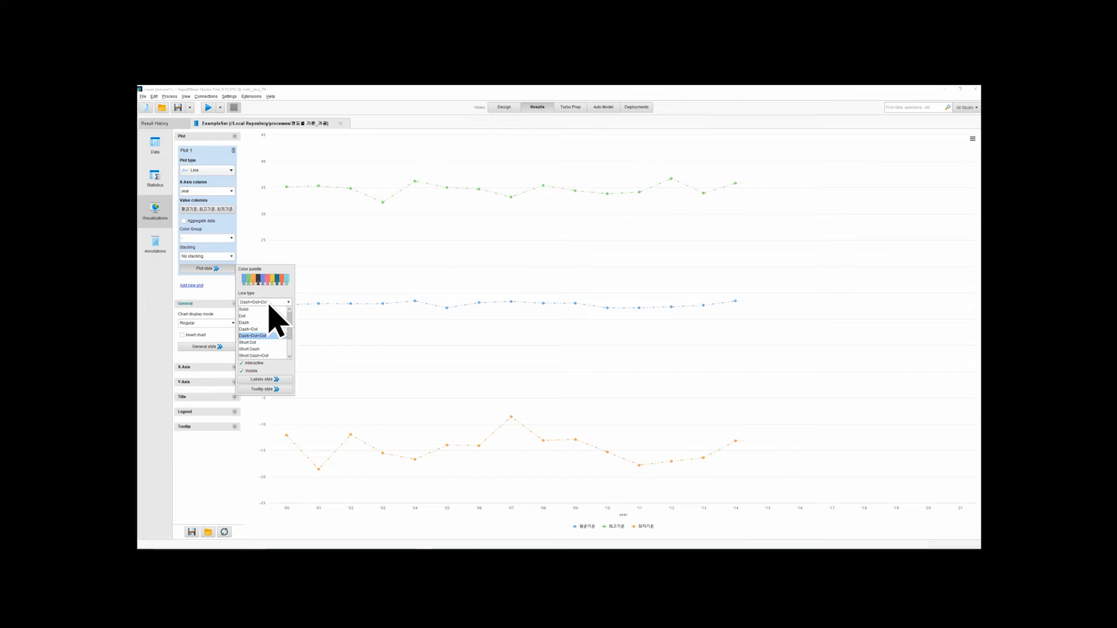
{"action": "left_click", "coordinate": [258, 342]}
{"action": "left_click", "coordinate": [274, 303]}
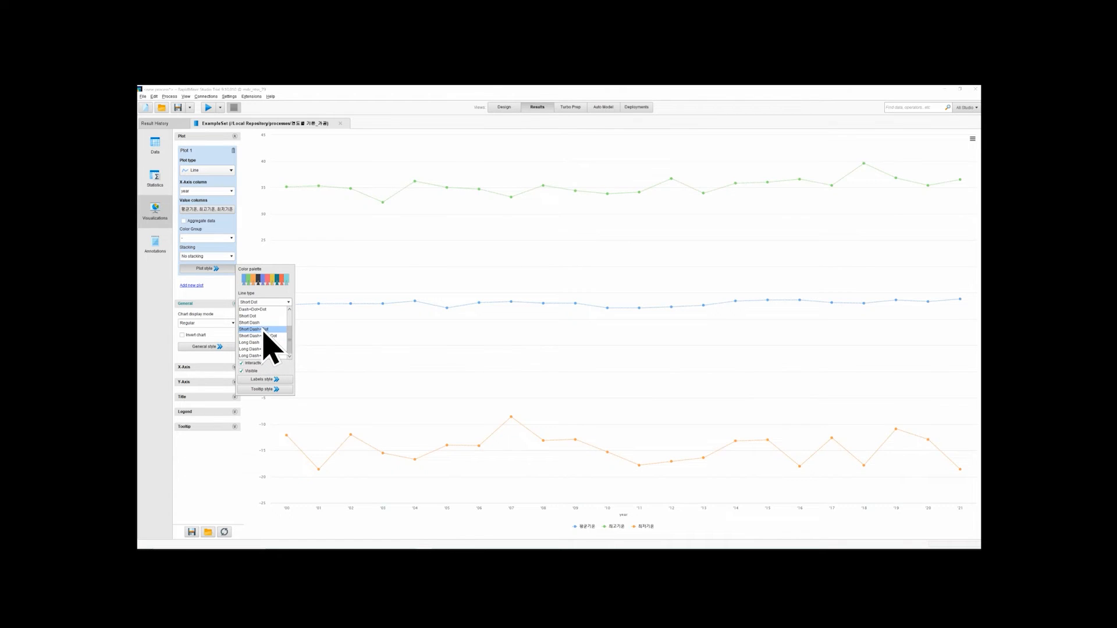
{"action": "left_click", "coordinate": [262, 322]}
{"action": "left_click", "coordinate": [263, 330]}
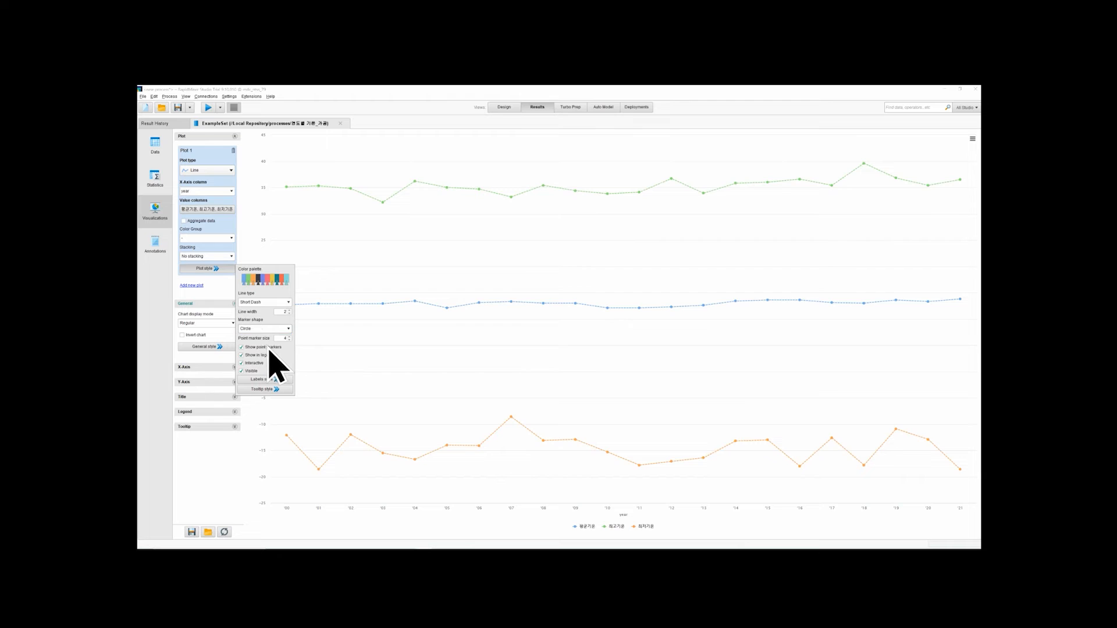
{"action": "scroll", "coordinate": [263, 311], "scroll_direction": "up", "scroll_amount": 2}
{"action": "left_click", "coordinate": [260, 310]}
Try the Square, Diamond and Triangle marker shapes for the plot's points and restore Circle
{"action": "left_click", "coordinate": [262, 330]}
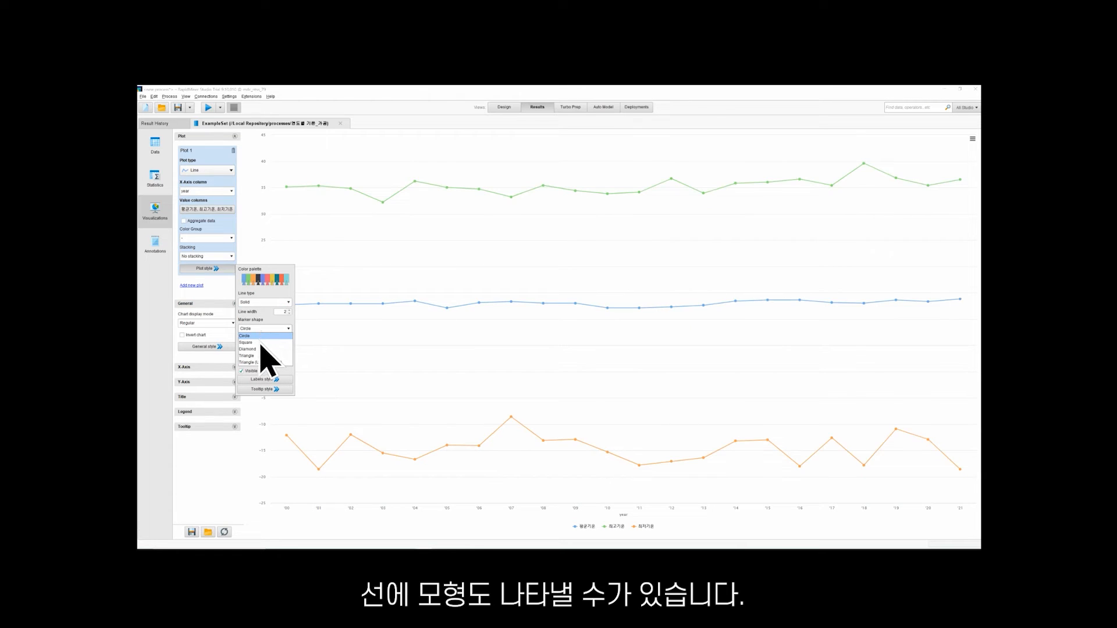
{"action": "left_click", "coordinate": [267, 329]}
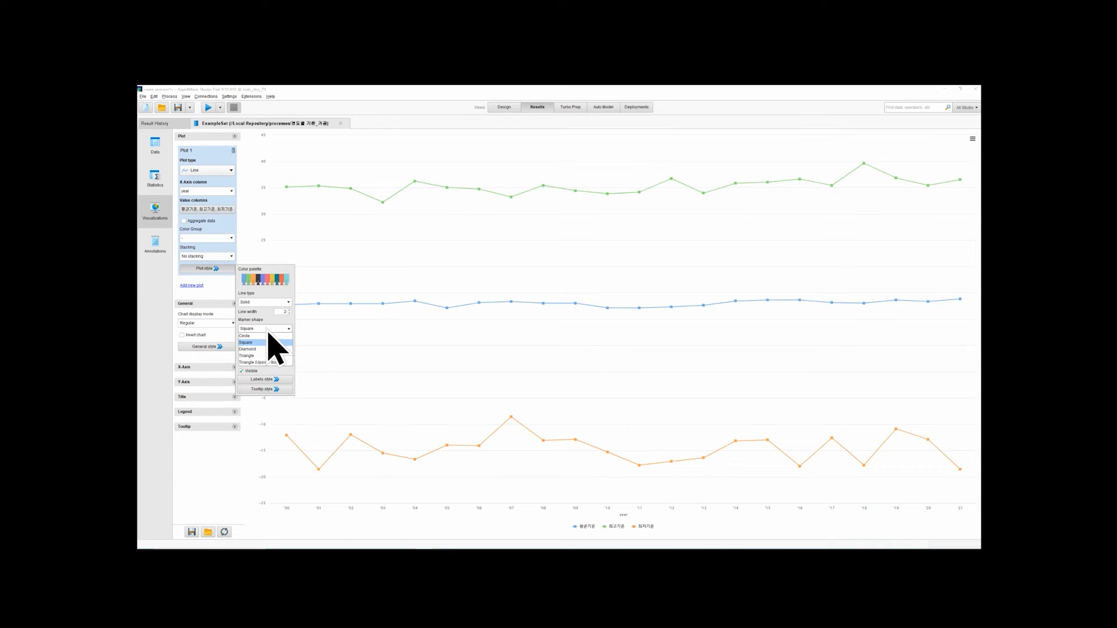
{"action": "left_click", "coordinate": [263, 350]}
{"action": "left_click", "coordinate": [264, 355]}
{"action": "left_click", "coordinate": [272, 363]}
{"action": "left_click", "coordinate": [279, 337]}
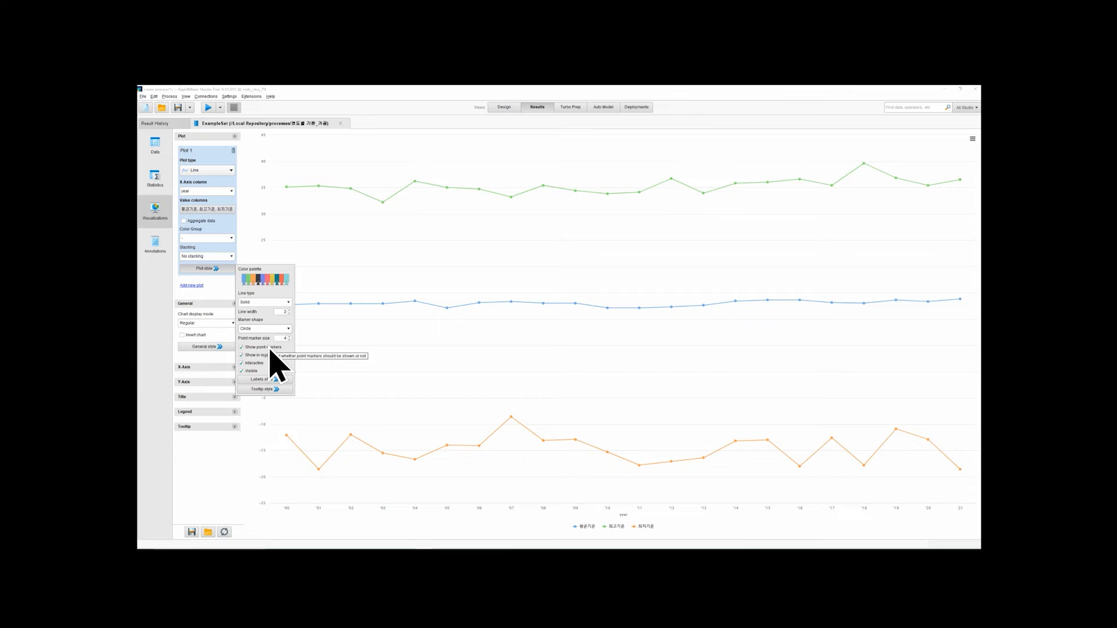
Try switching off Show point markers, Show in legend, Interactive and Visible for the plot, and switch each one back on
{"action": "left_click", "coordinate": [268, 347]}
{"action": "left_click", "coordinate": [268, 348]}
{"action": "left_click", "coordinate": [263, 356]}
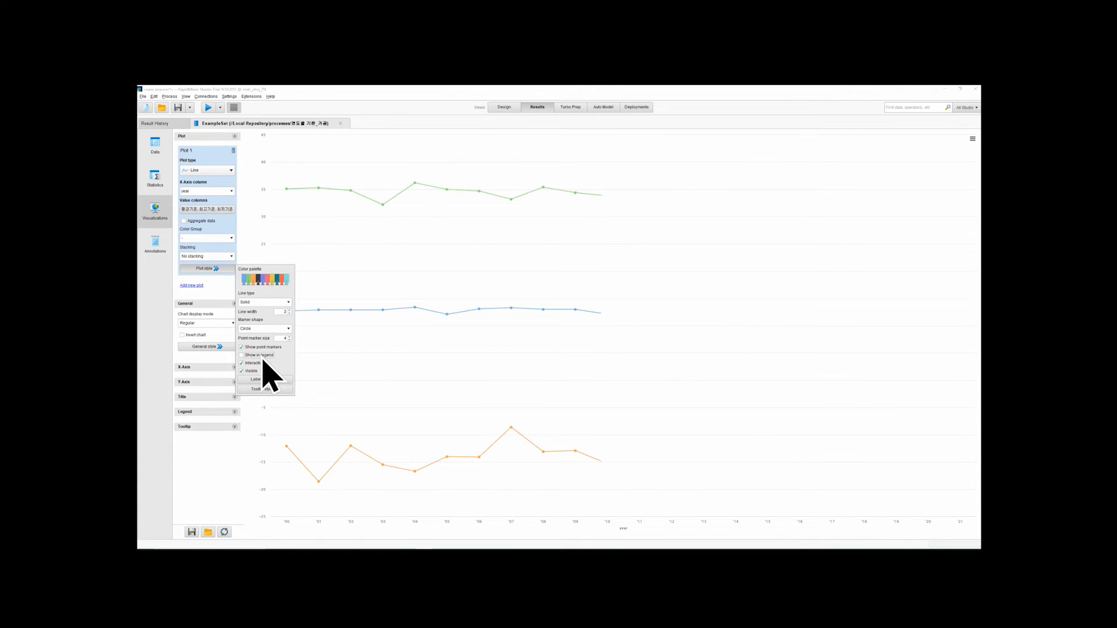
{"action": "left_click", "coordinate": [263, 356]}
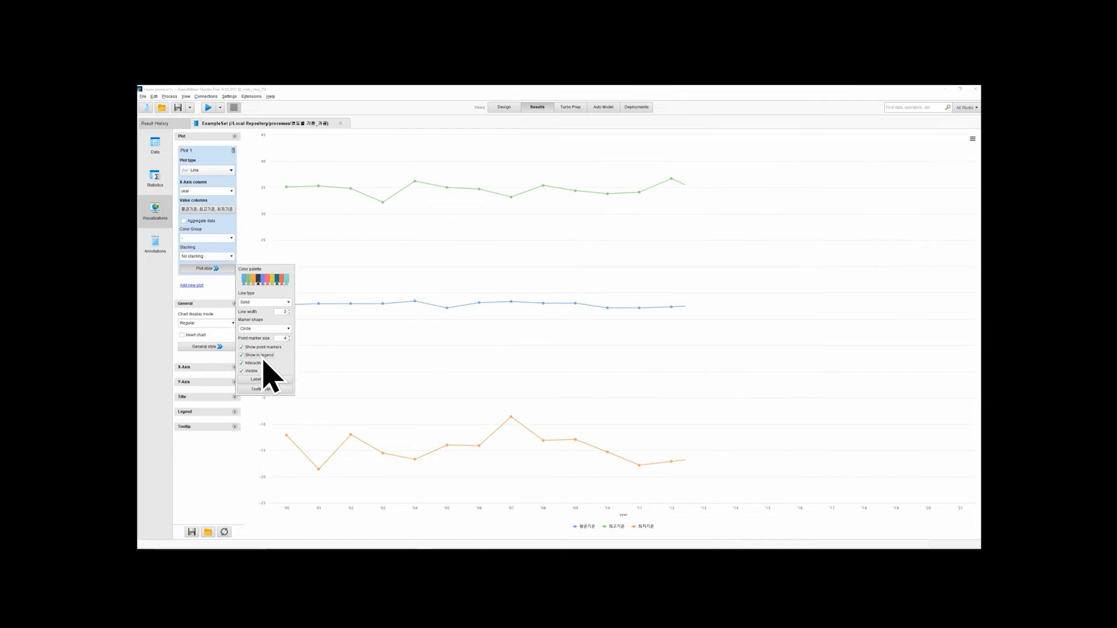
{"action": "left_click", "coordinate": [262, 364]}
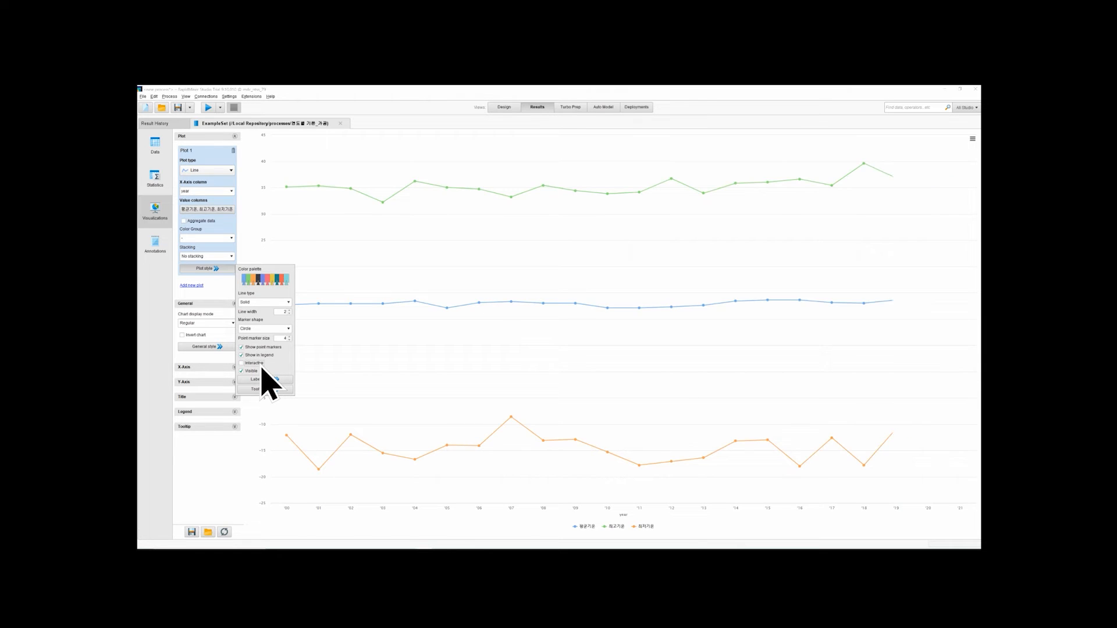
{"action": "left_click", "coordinate": [261, 364]}
{"action": "left_click", "coordinate": [255, 372]}
Review the plot's label and tooltip style settings and the label font color chooser, without choosing a color
{"action": "left_click", "coordinate": [272, 380]}
{"action": "left_click", "coordinate": [273, 389]}
{"action": "left_click", "coordinate": [282, 380]}
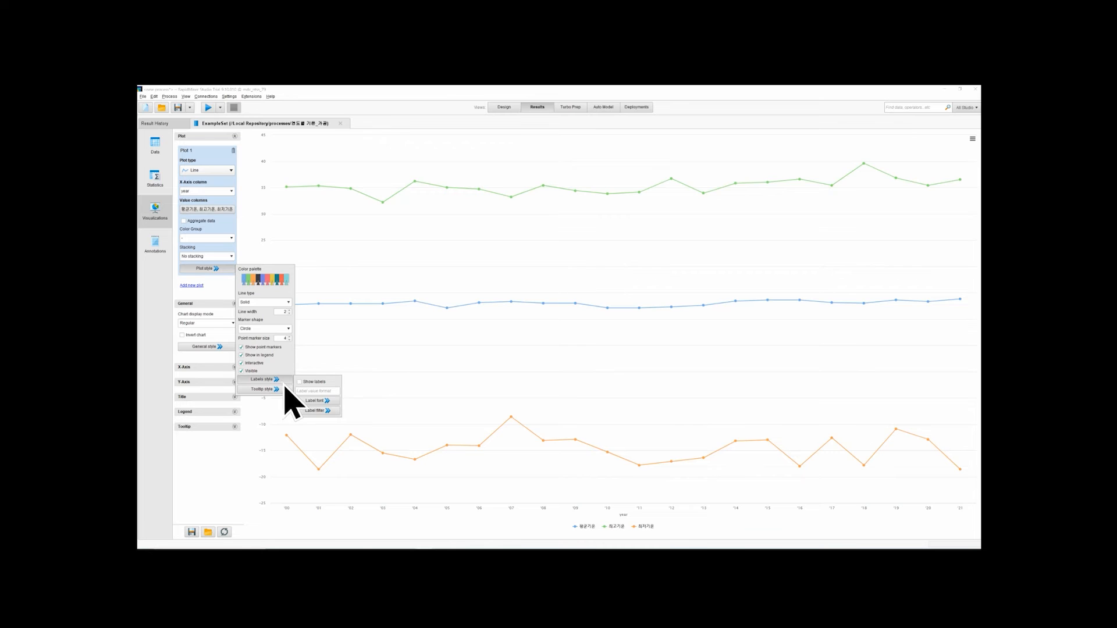
{"action": "left_click", "coordinate": [317, 401]}
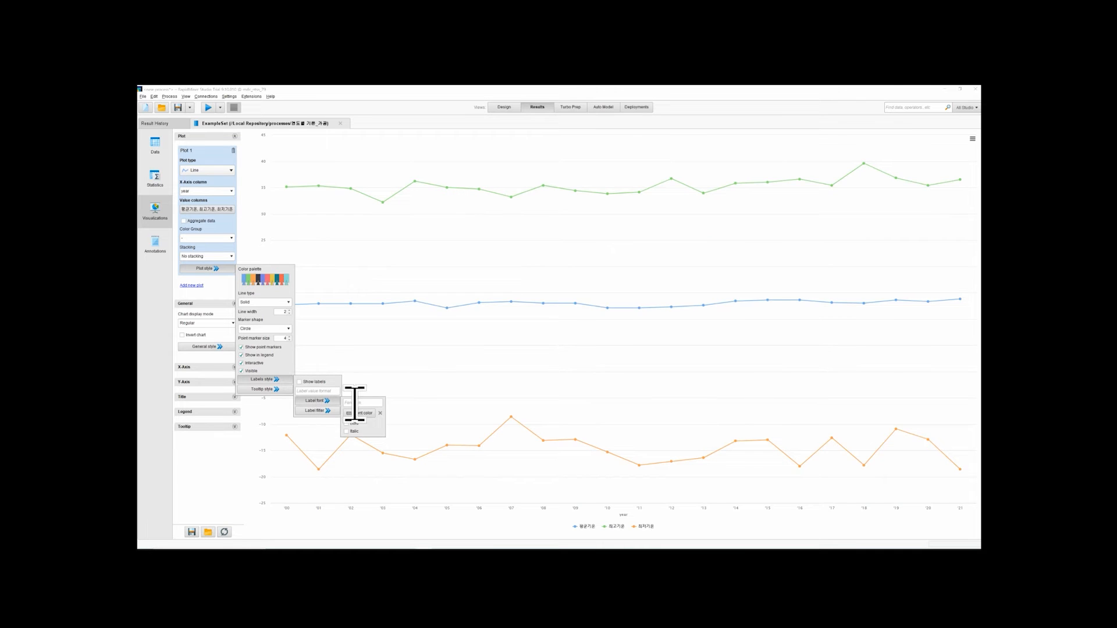
{"action": "left_click", "coordinate": [361, 413]}
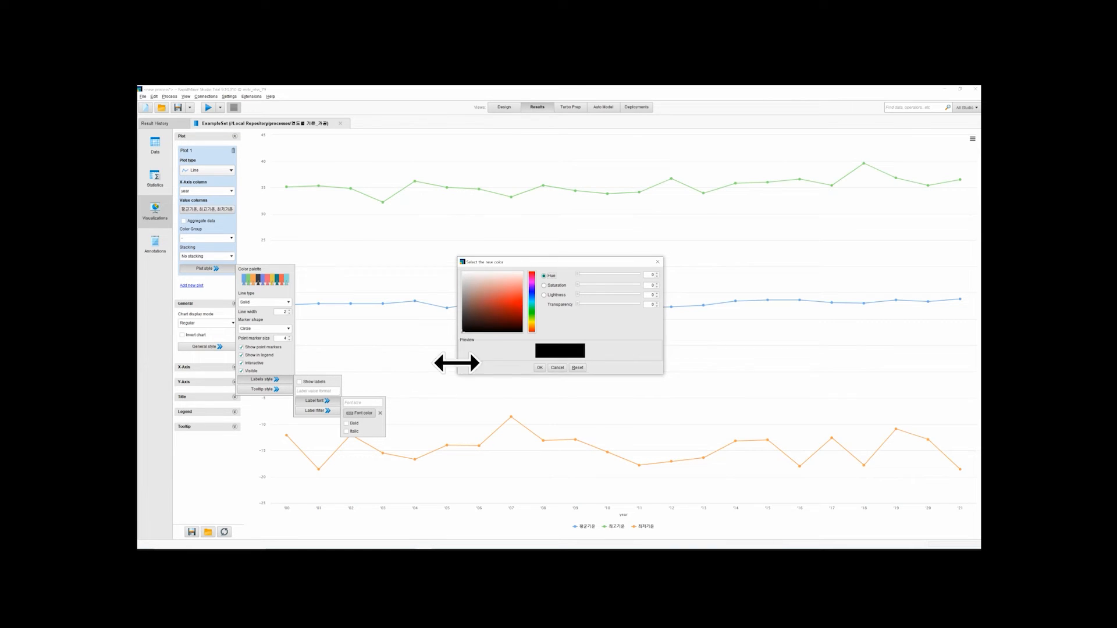
{"action": "left_click", "coordinate": [556, 368]}
{"action": "left_click", "coordinate": [446, 370]}
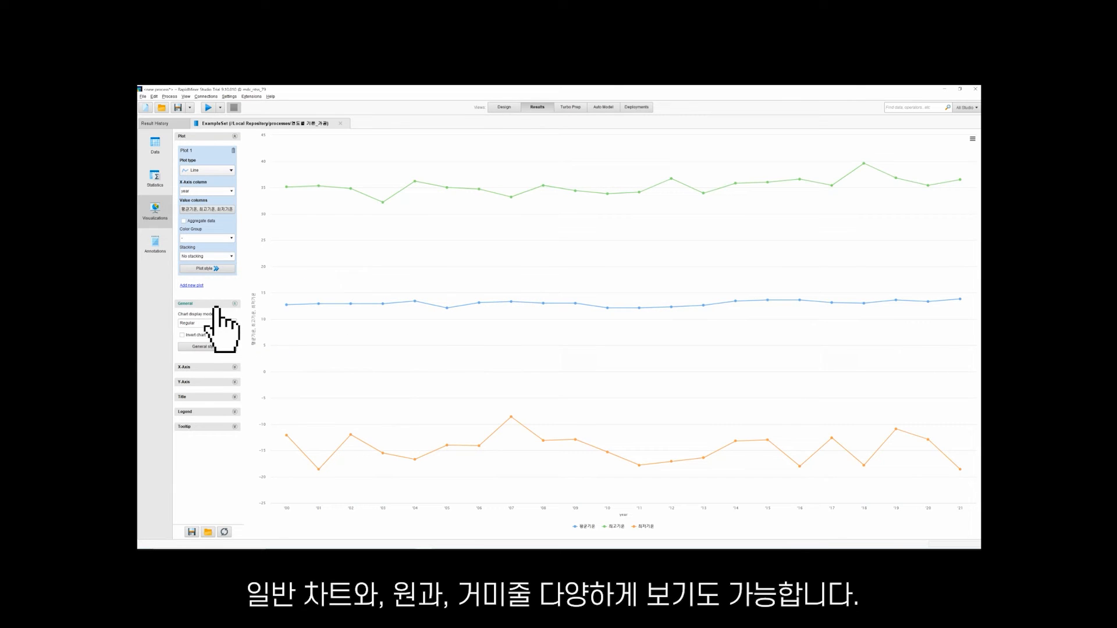
Try the Polar (Circle) and Radar (Spider Web) chart display modes and restore Regular
{"action": "left_click", "coordinate": [214, 323]}
{"action": "left_click", "coordinate": [214, 337]}
{"action": "left_click", "coordinate": [217, 324]}
{"action": "left_click", "coordinate": [216, 344]}
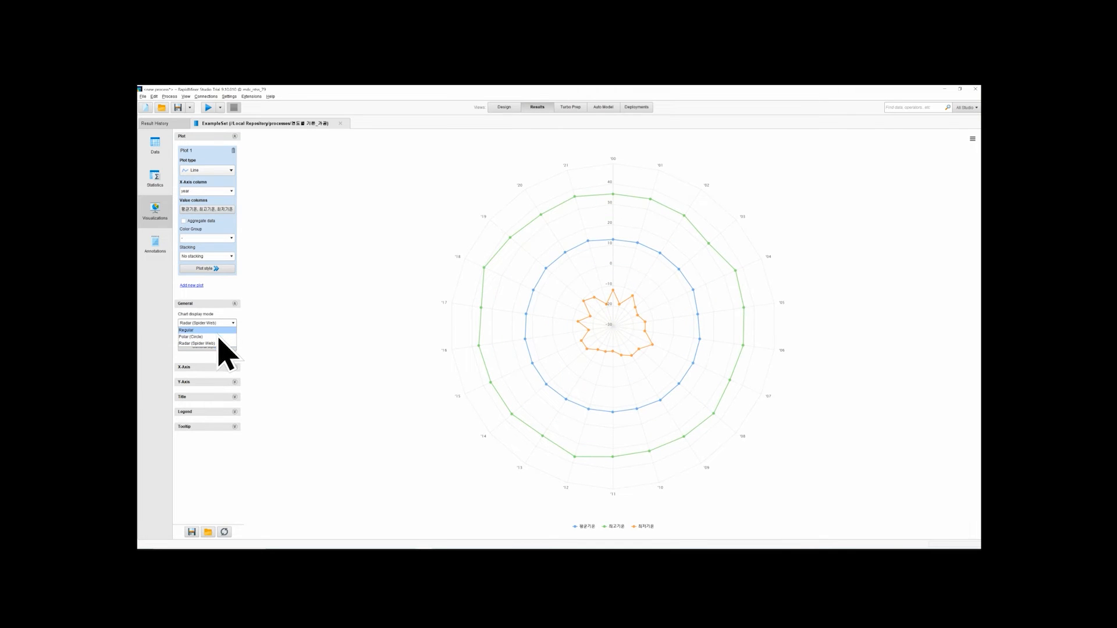
{"action": "left_click", "coordinate": [219, 337]}
{"action": "left_click", "coordinate": [221, 324]}
{"action": "left_click", "coordinate": [220, 330]}
Try the Logarithmic option on the chart's X axis and clear it
{"action": "left_click", "coordinate": [218, 367]}
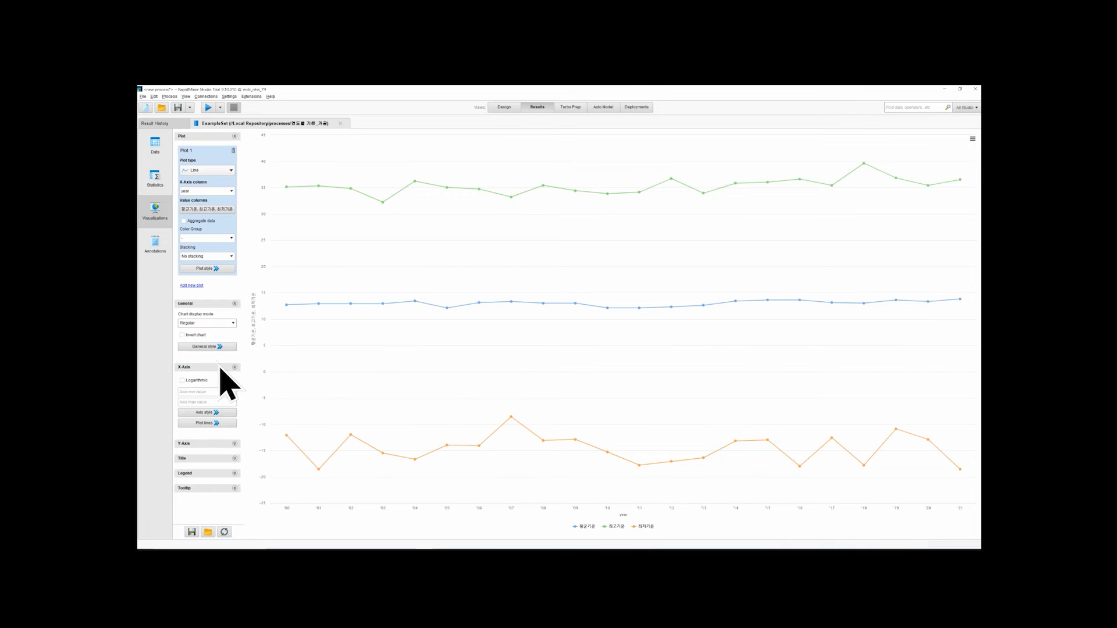
{"action": "left_click", "coordinate": [235, 303]}
{"action": "left_click", "coordinate": [203, 334]}
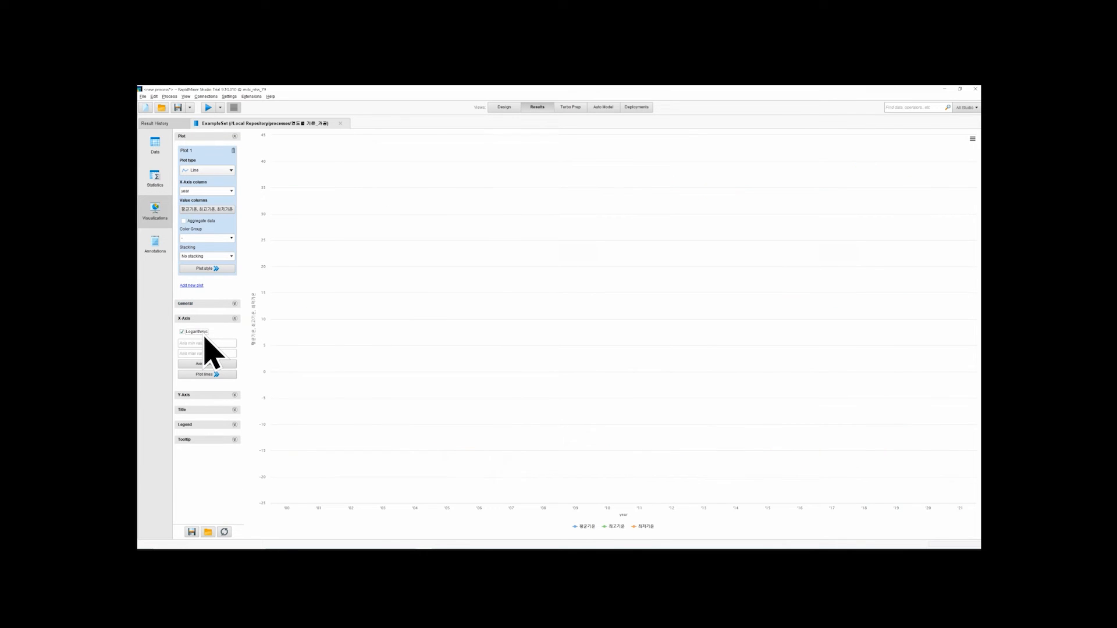
{"action": "left_click", "coordinate": [203, 333]}
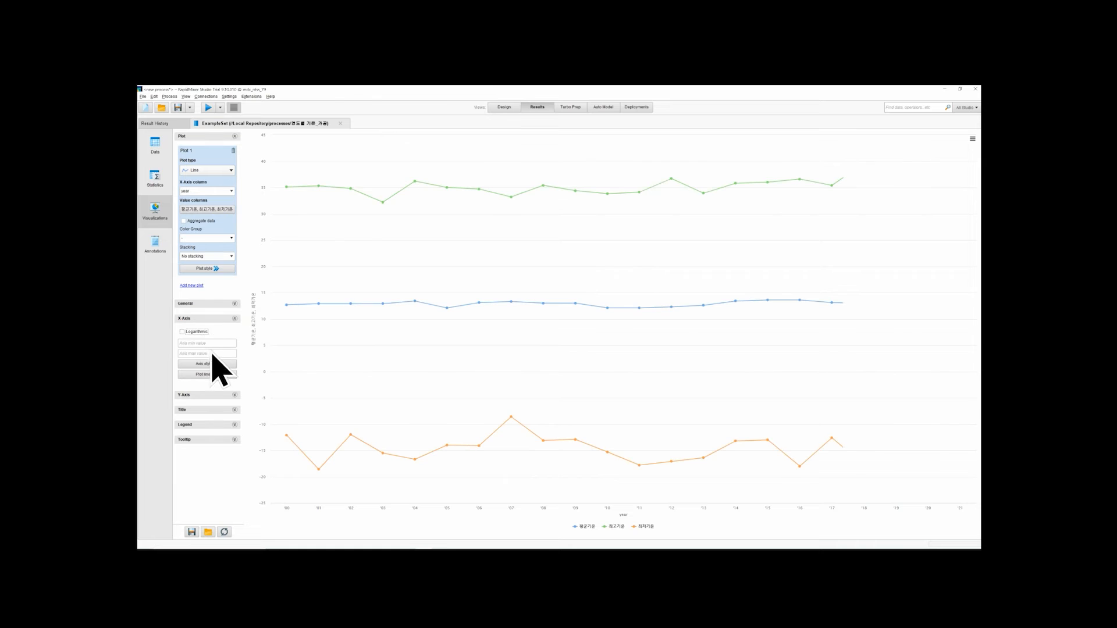
{"action": "left_click", "coordinate": [222, 319]}
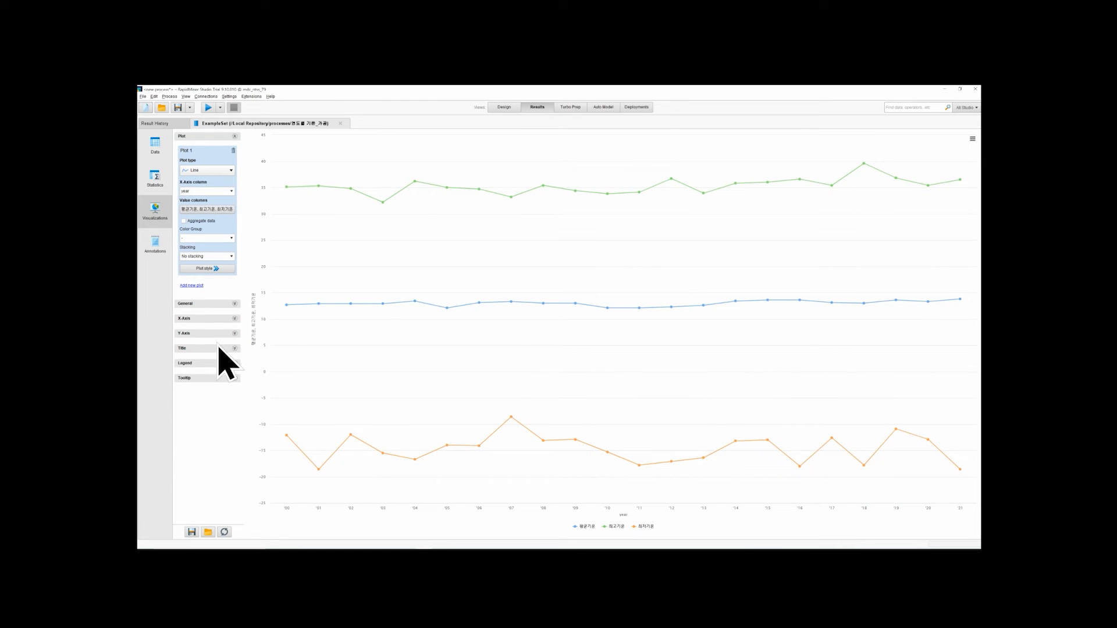
Try the Logarithmic option on the chart's y1 axis and clear it
{"action": "left_click", "coordinate": [213, 334]}
{"action": "left_click", "coordinate": [191, 361]}
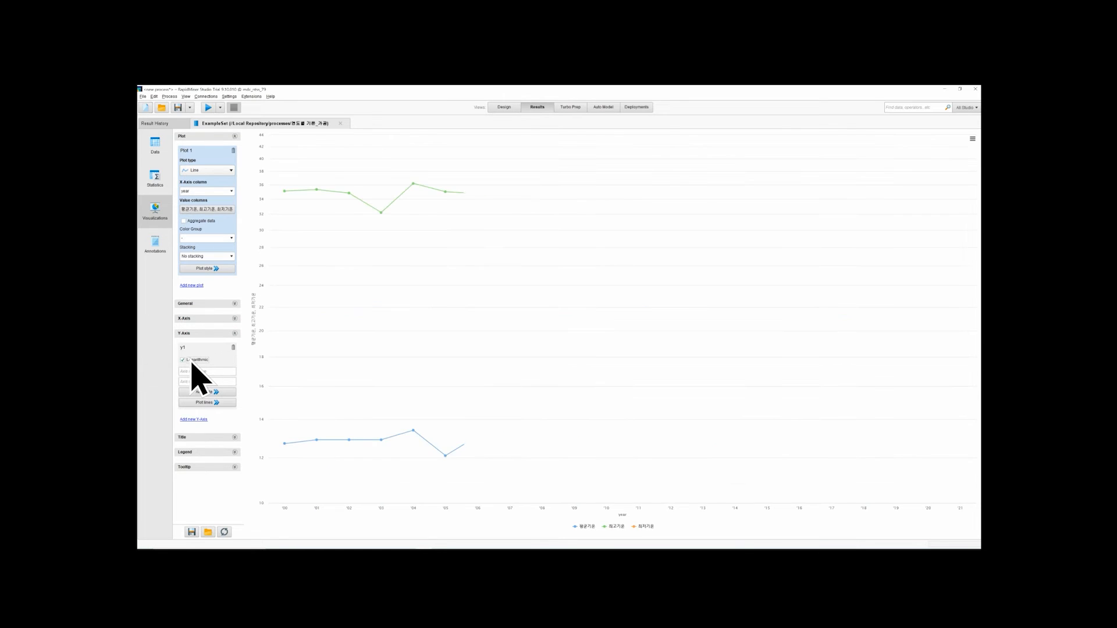
{"action": "left_click", "coordinate": [192, 360]}
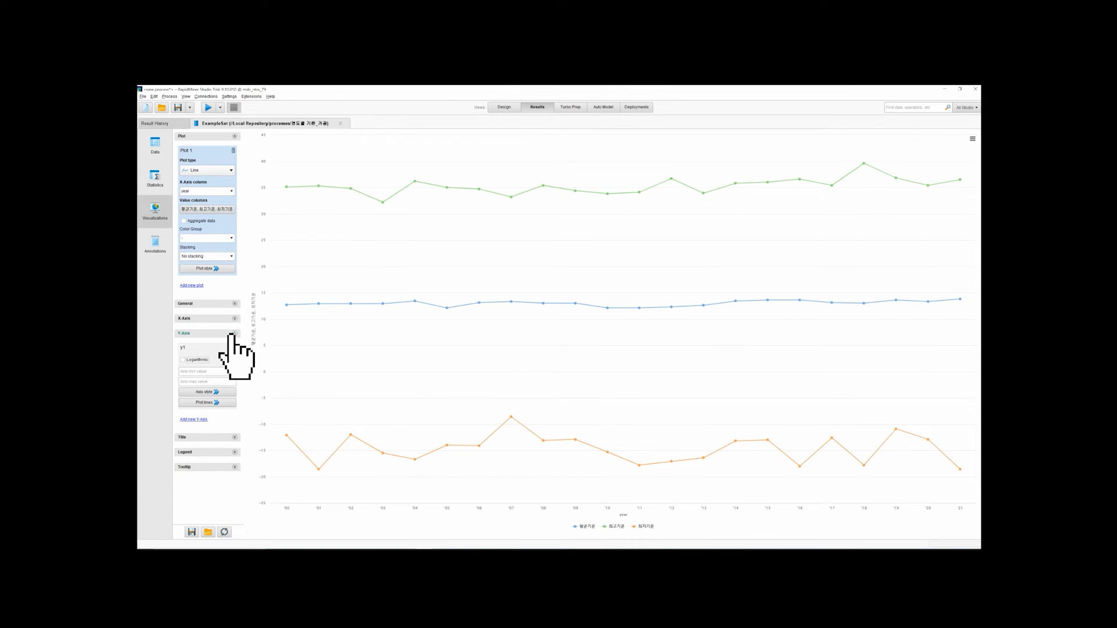
{"action": "left_click", "coordinate": [230, 334]}
Try hiding the legend and placing it at the Top vertical position, and restore it shown at Bottom
{"action": "left_click", "coordinate": [212, 363]}
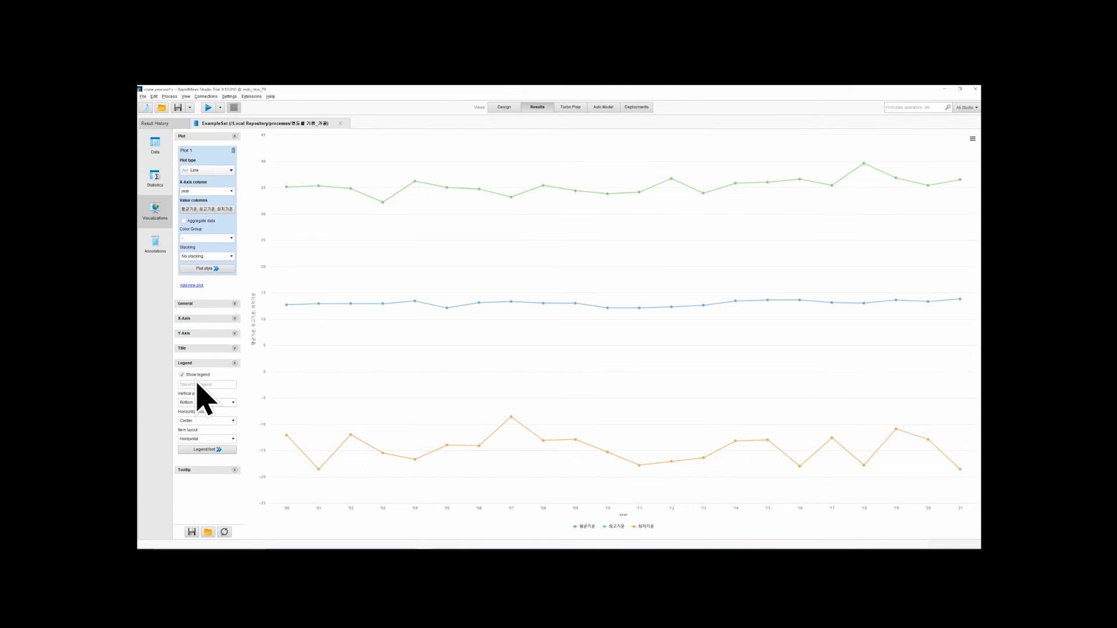
{"action": "left_click", "coordinate": [197, 381]}
{"action": "left_click", "coordinate": [196, 379]}
{"action": "left_click", "coordinate": [210, 402]}
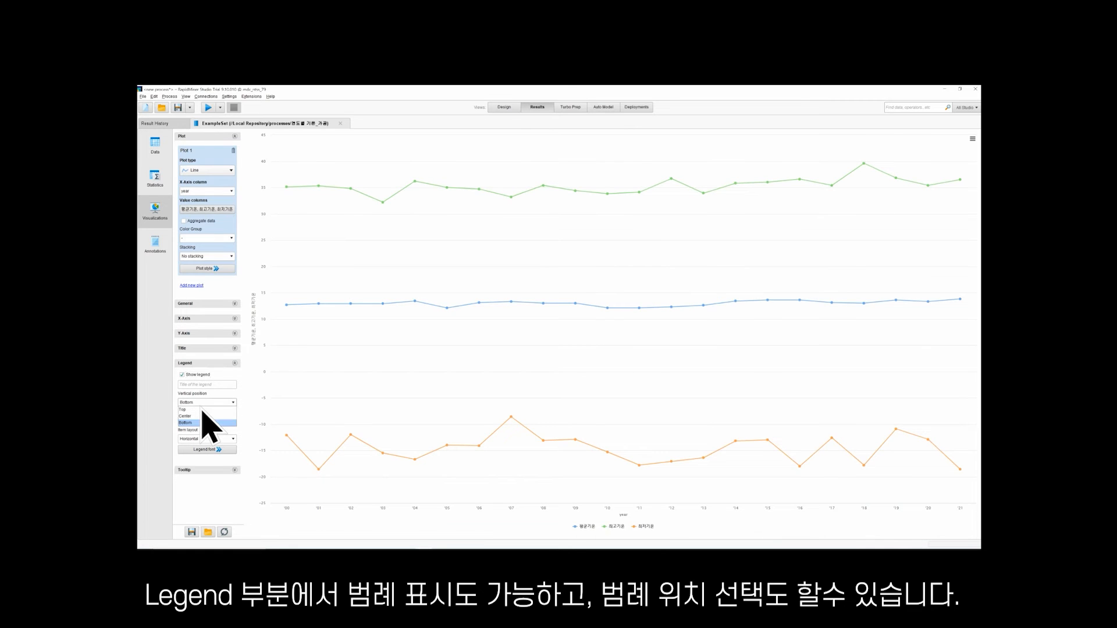
{"action": "left_click", "coordinate": [203, 417]}
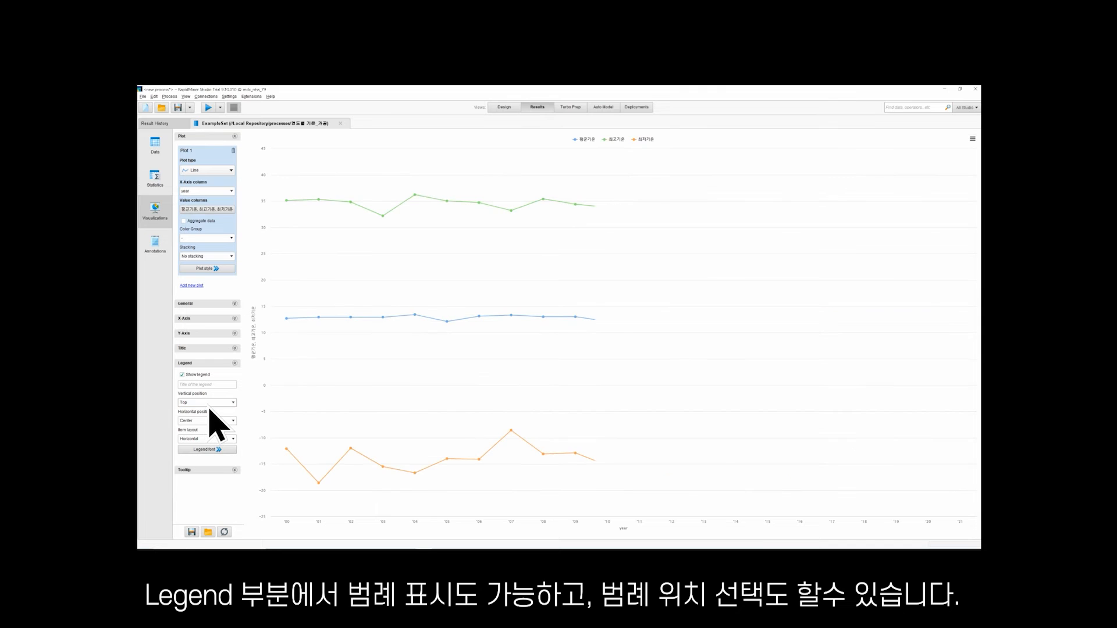
{"action": "left_click", "coordinate": [209, 405]}
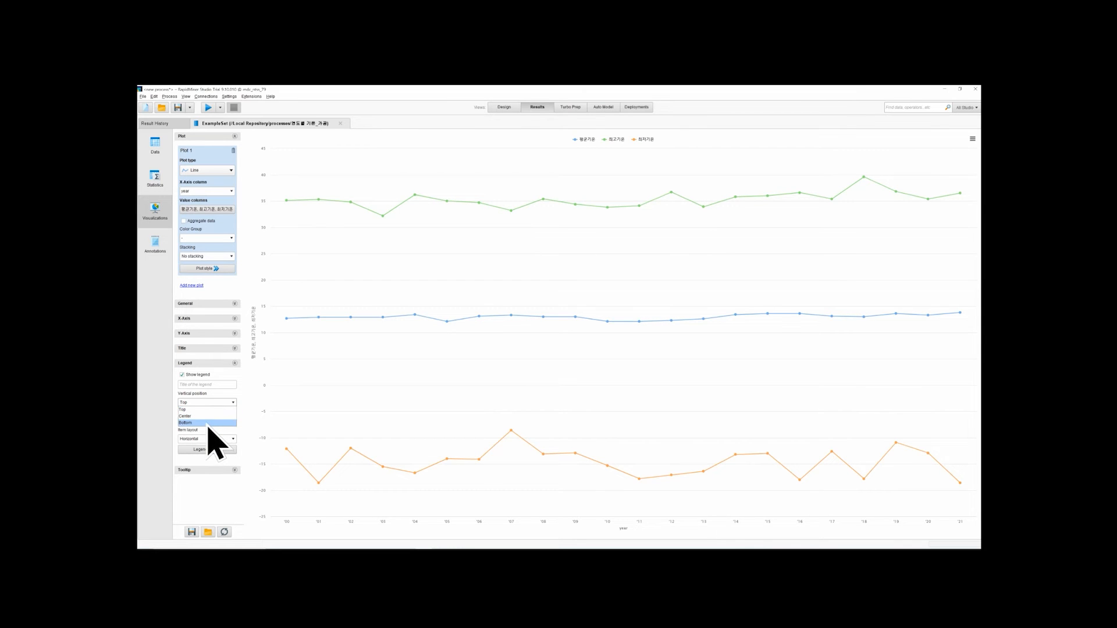
{"action": "left_click", "coordinate": [208, 423]}
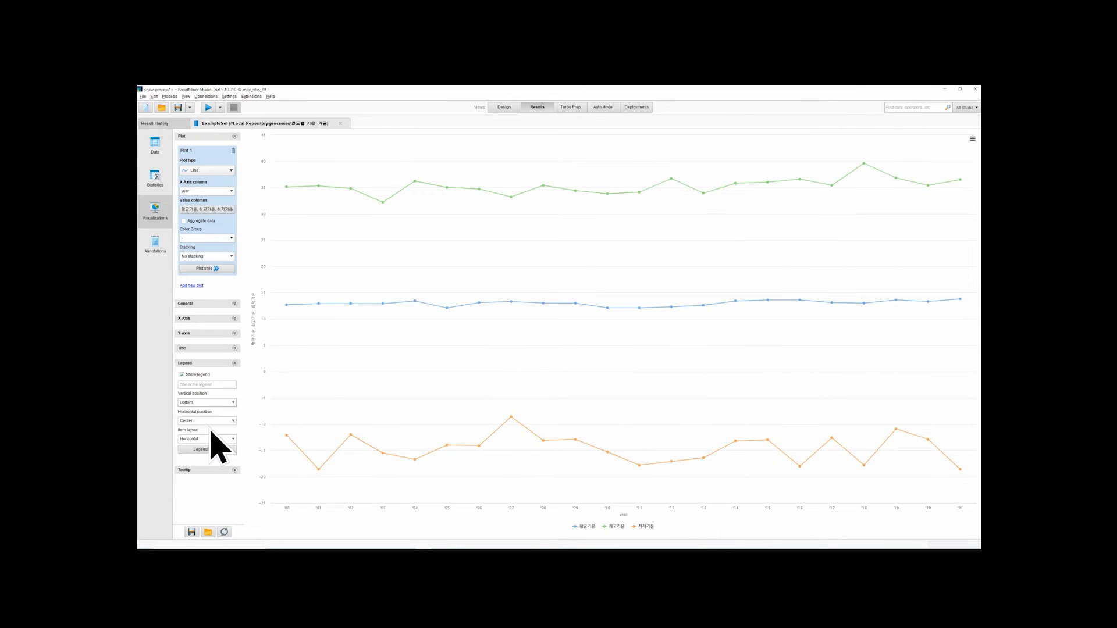
Try another horizontal position and the Vertical item layout for the legend, and restore Center and Horizontal
{"action": "left_click", "coordinate": [212, 428]}
{"action": "left_click", "coordinate": [215, 441]}
{"action": "left_click", "coordinate": [222, 435]}
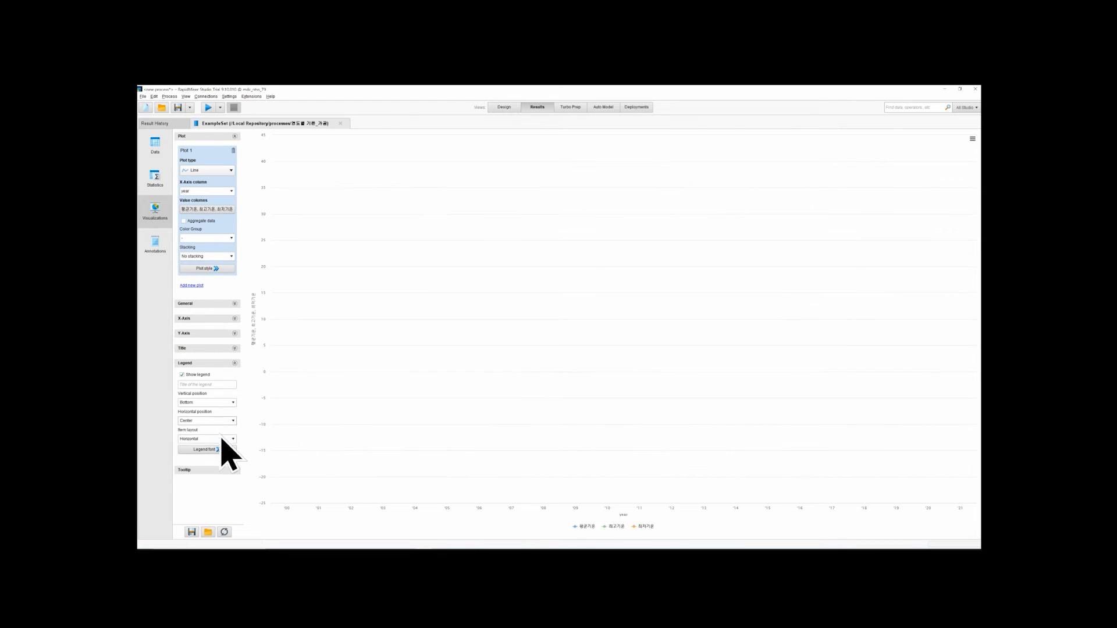
{"action": "left_click", "coordinate": [226, 439]}
{"action": "left_click", "coordinate": [225, 453]}
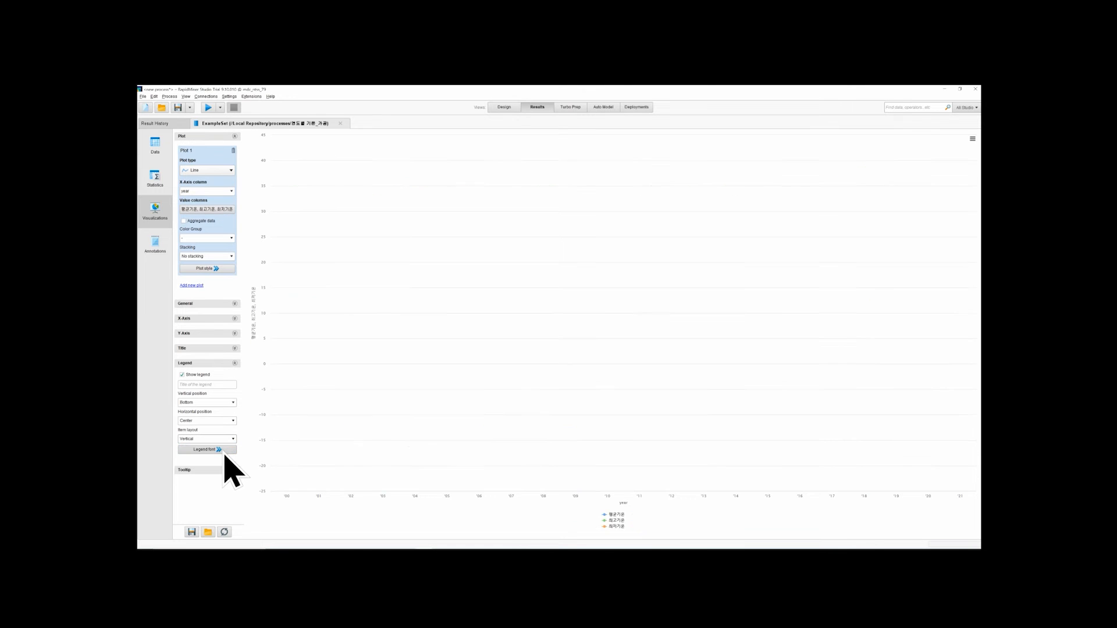
{"action": "left_click", "coordinate": [230, 446]}
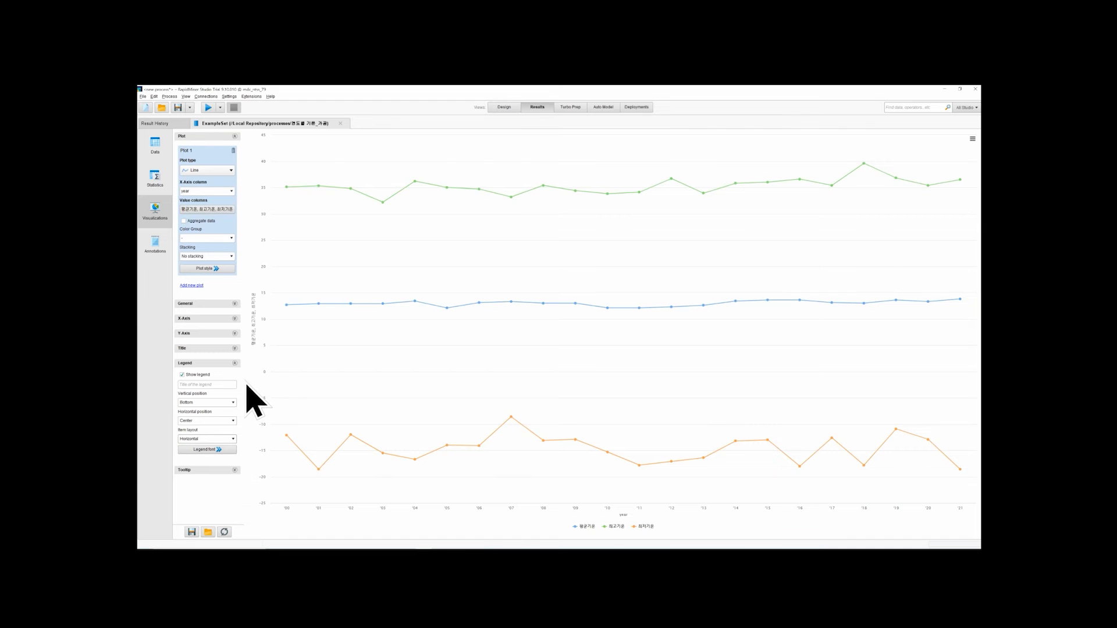
{"action": "left_click", "coordinate": [238, 363]}
Try switching off Show tooltips and switching on Combine tooltips, and restore both options
{"action": "left_click", "coordinate": [233, 378]}
{"action": "left_click", "coordinate": [205, 390]}
{"action": "left_click", "coordinate": [205, 390]}
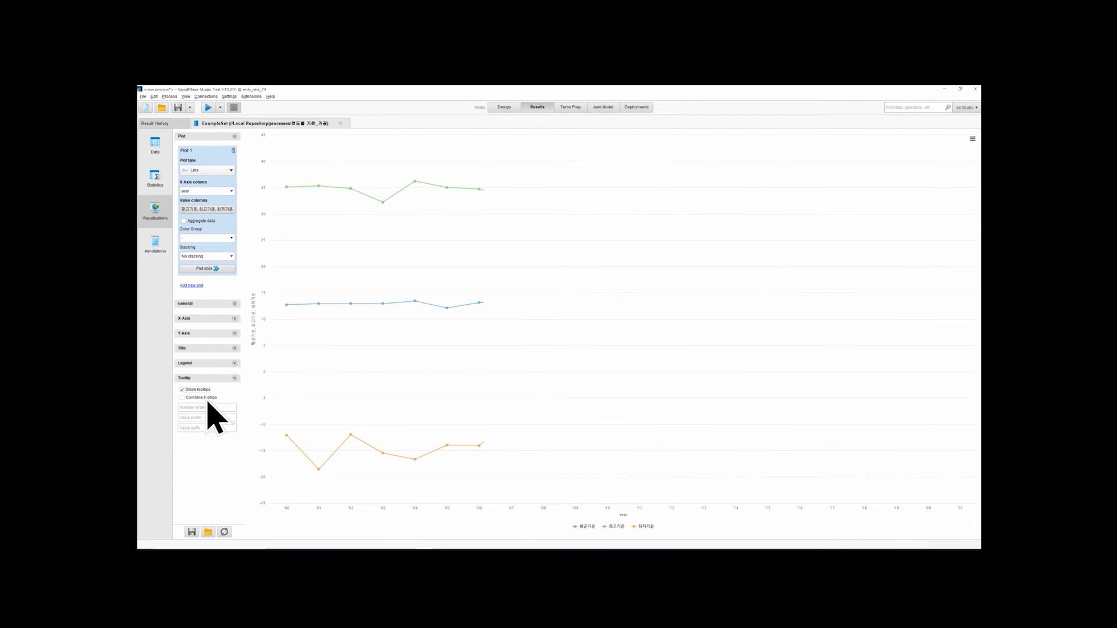
{"action": "left_click", "coordinate": [207, 398]}
{"action": "left_click", "coordinate": [207, 398]}
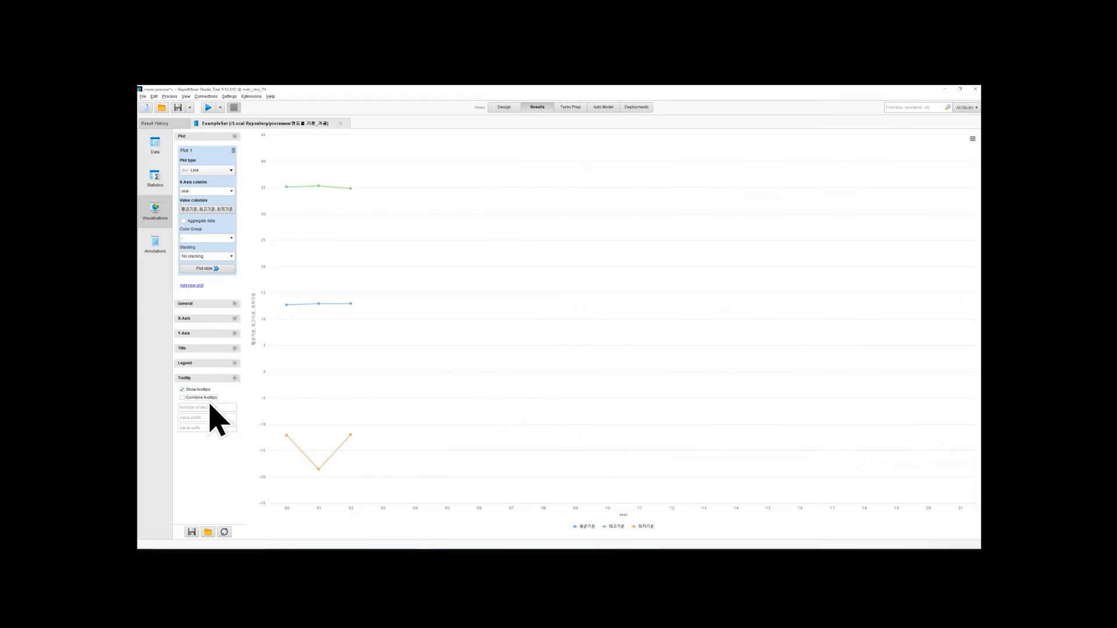
Collapse the chart's tooltip settings, then look over the chart's options menu and the Annotations view before returning to the chart
{"action": "left_click", "coordinate": [235, 378]}
{"action": "mouse_move", "coordinate": [453, 261]}
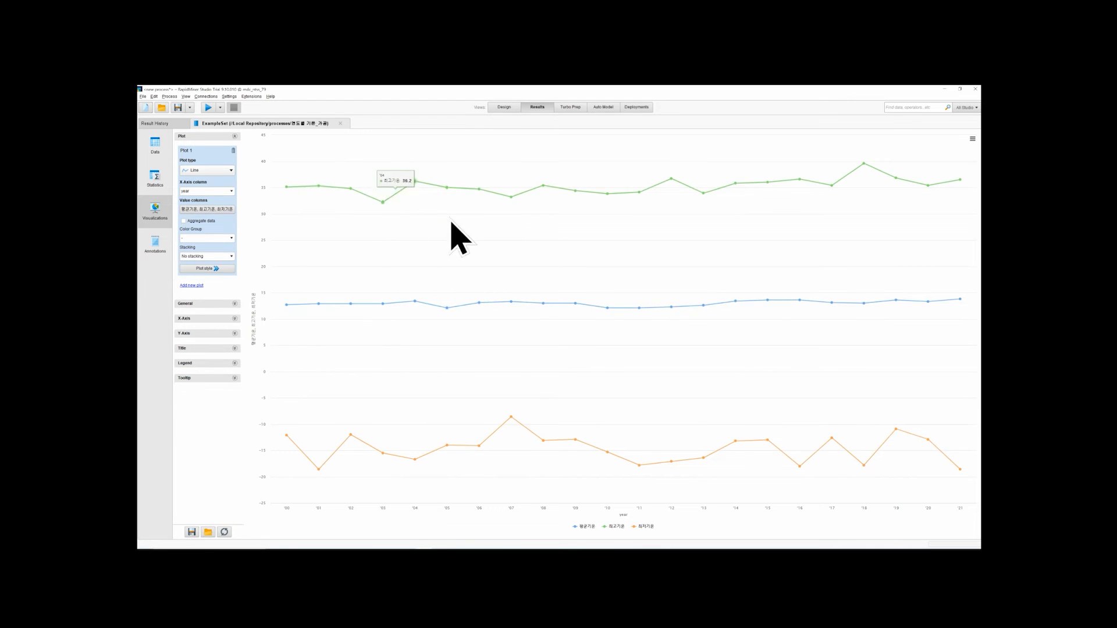
{"action": "left_click", "coordinate": [972, 140]}
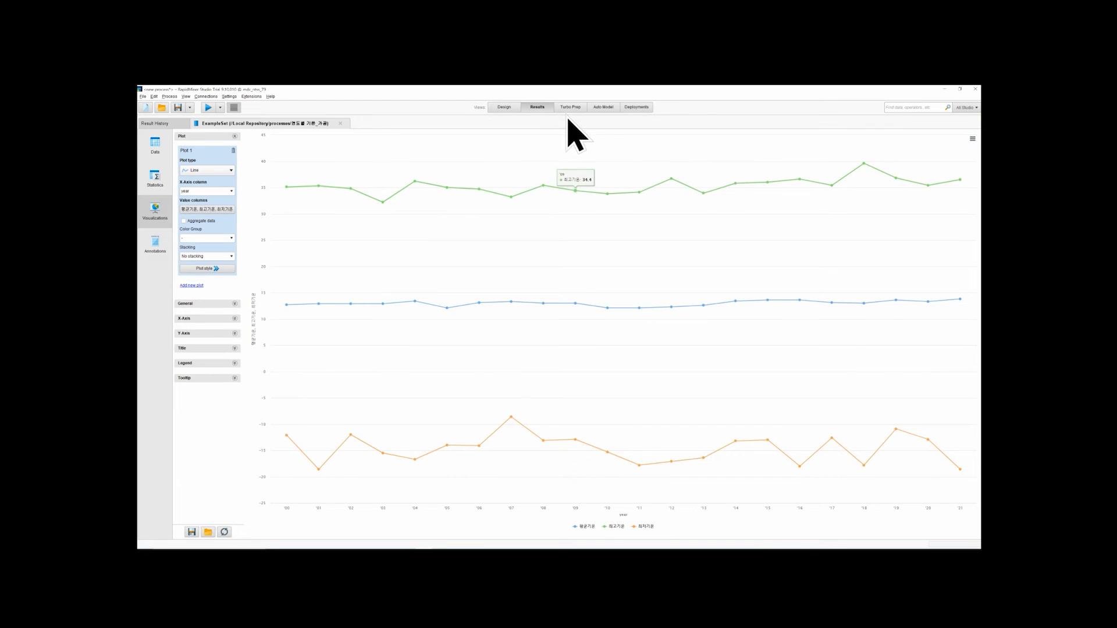
{"action": "left_click", "coordinate": [153, 247]}
{"action": "left_click", "coordinate": [152, 217]}
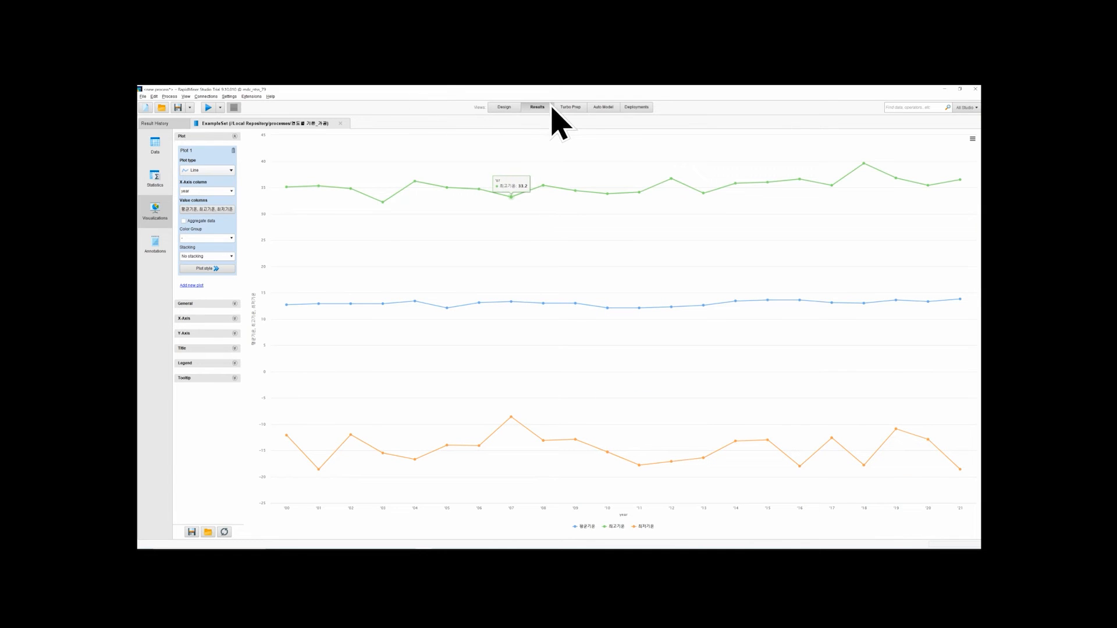
Switch to Turbo Prep and remove the 연도별 기온_가공 data set from the list of data sets
{"action": "left_click", "coordinate": [573, 108]}
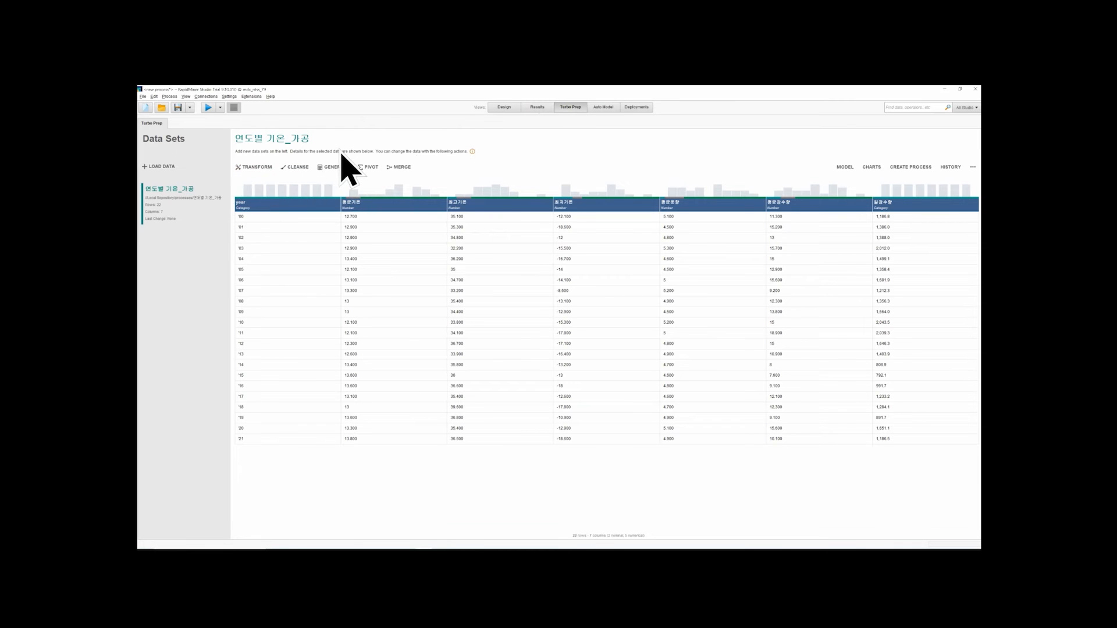
{"action": "right_click", "coordinate": [186, 191]}
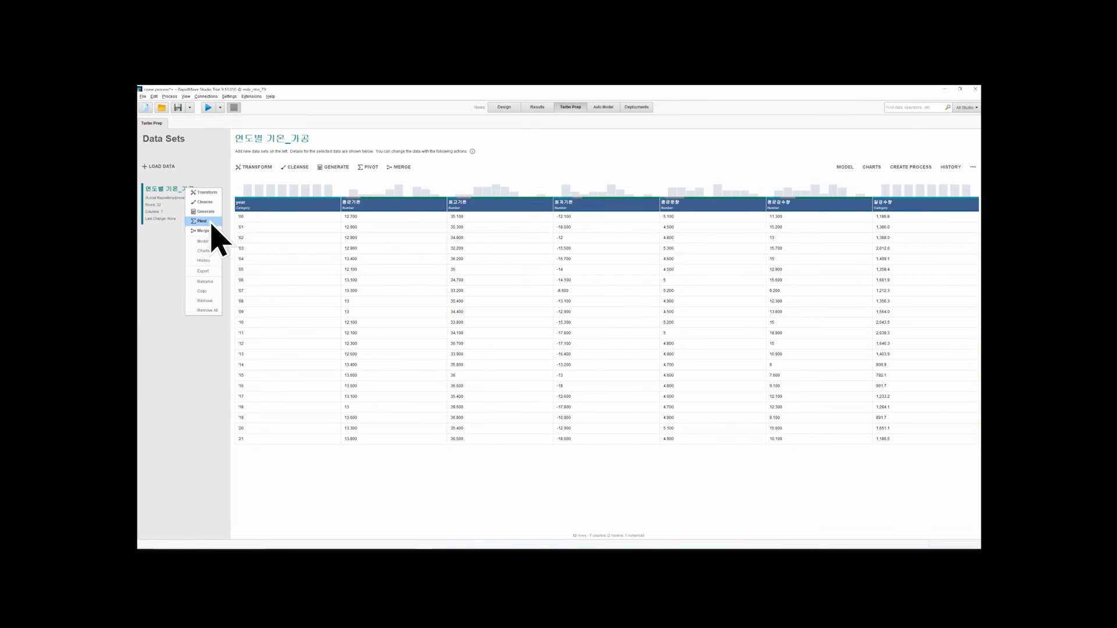
{"action": "left_click", "coordinate": [211, 304]}
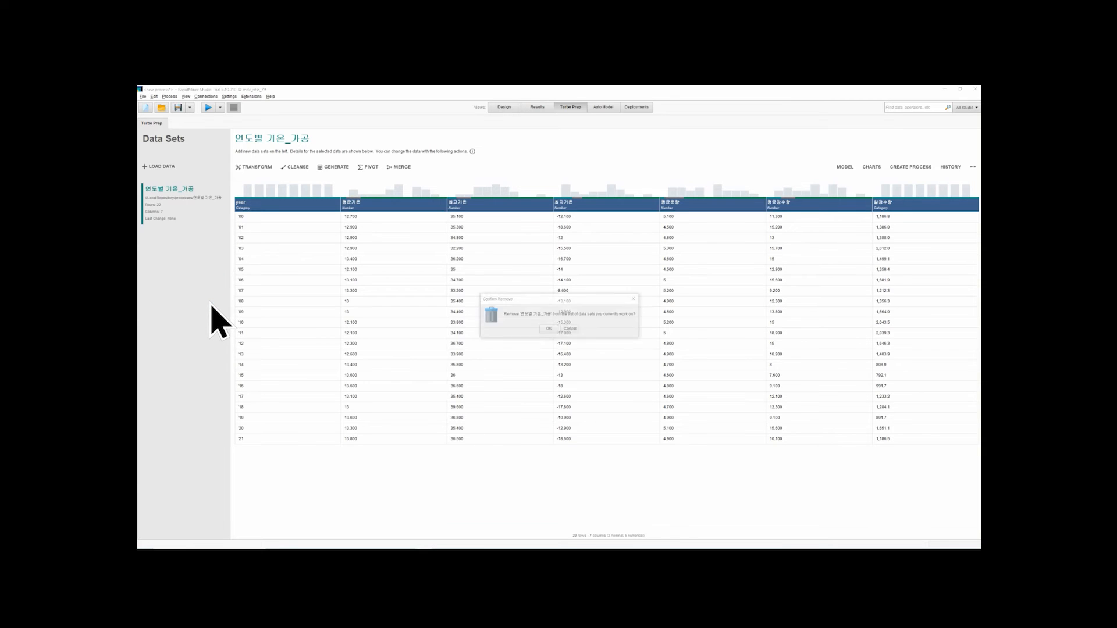
{"action": "left_click", "coordinate": [544, 328]}
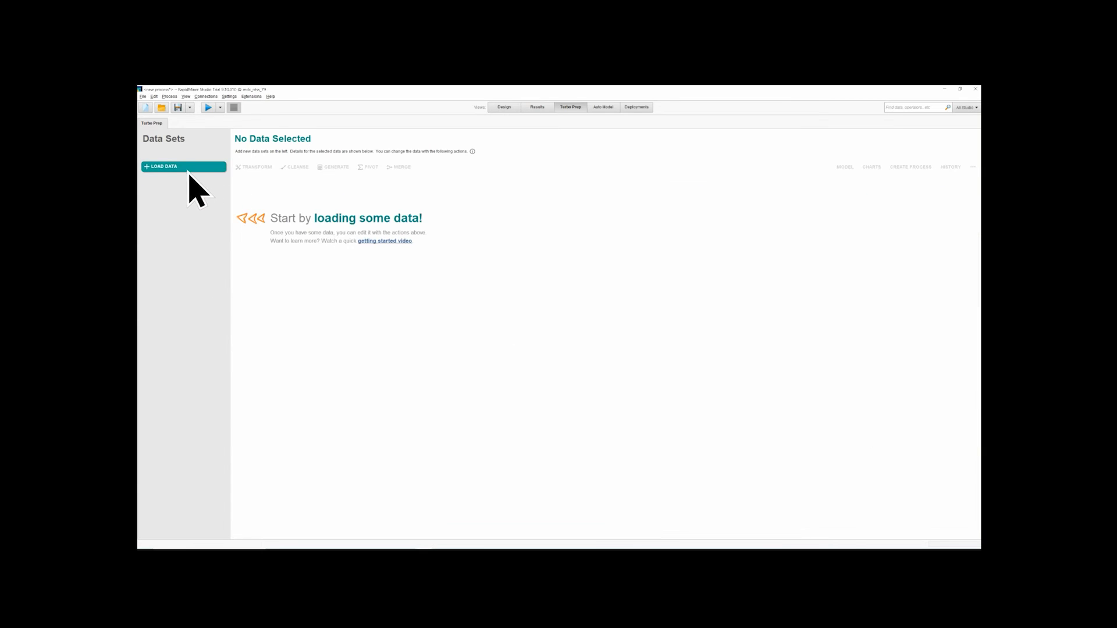
Start a data import in Turbo Prep and choose 연도별 기온_가공.csv from the test folder as the source file
{"action": "left_click", "coordinate": [164, 167]}
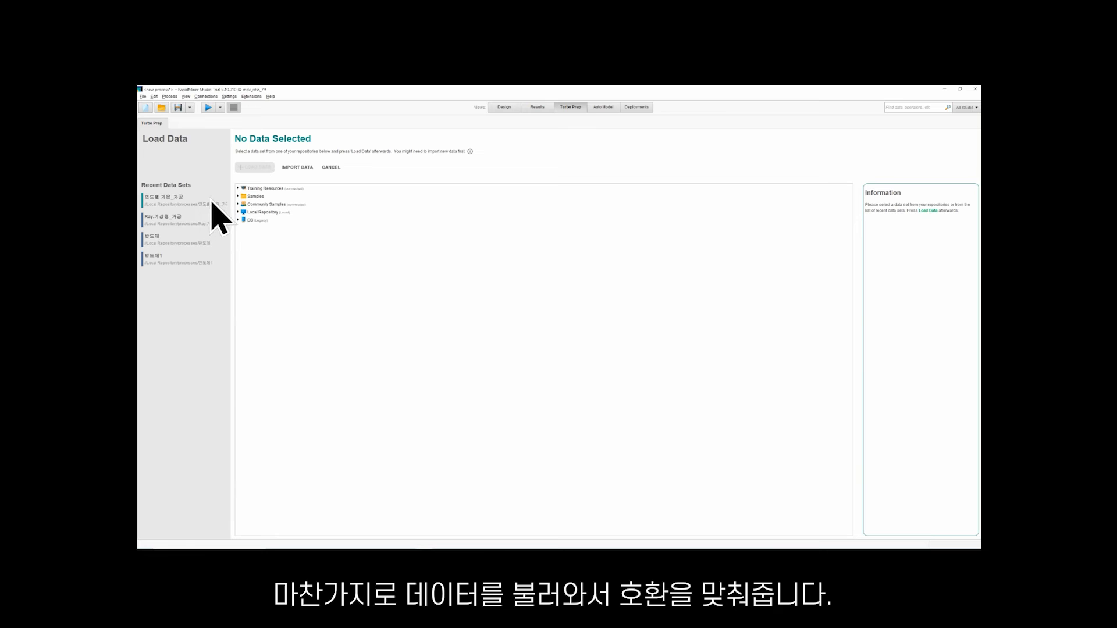
{"action": "left_click", "coordinate": [289, 174]}
{"action": "left_click", "coordinate": [484, 251]}
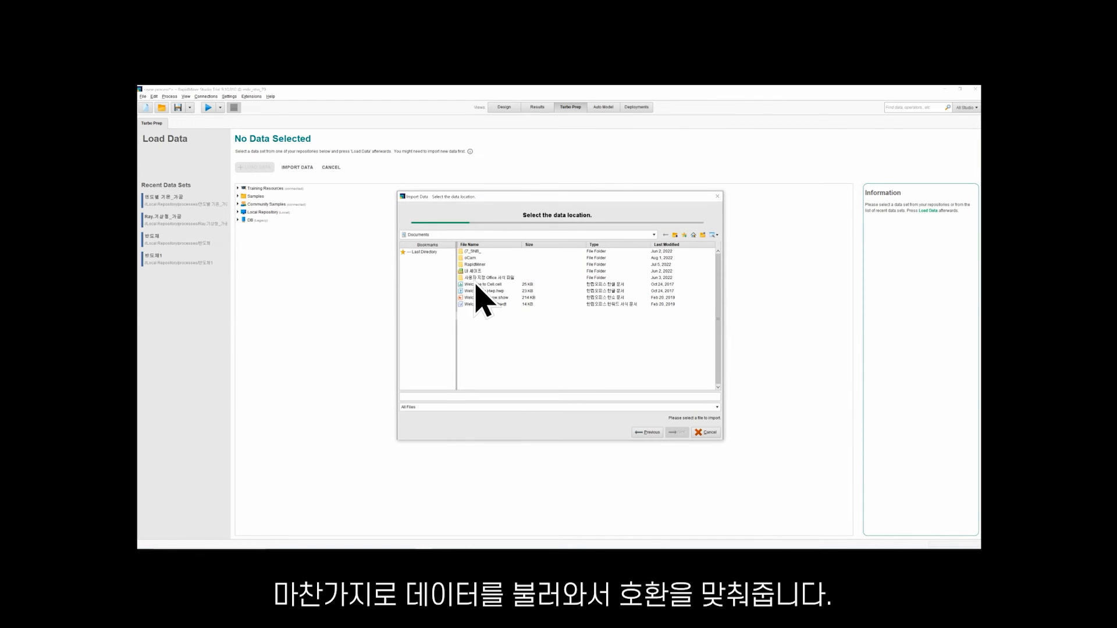
{"action": "left_click", "coordinate": [504, 235]}
{"action": "left_click", "coordinate": [477, 256]}
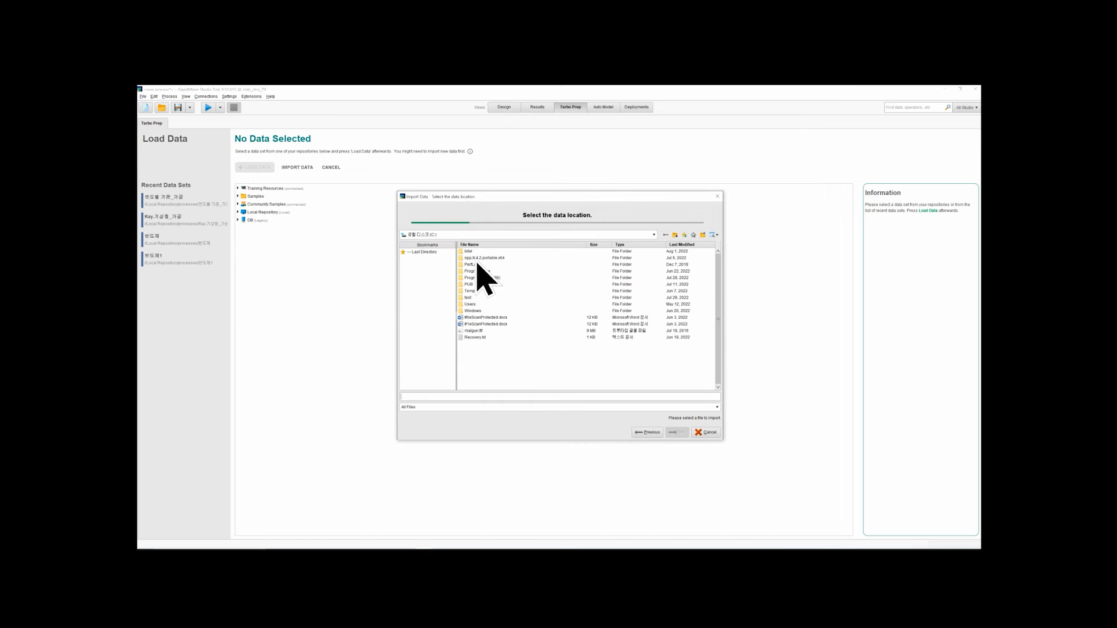
{"action": "double_click", "coordinate": [470, 298]}
{"action": "scroll", "coordinate": [499, 331], "scroll_direction": "down", "scroll_amount": 5}
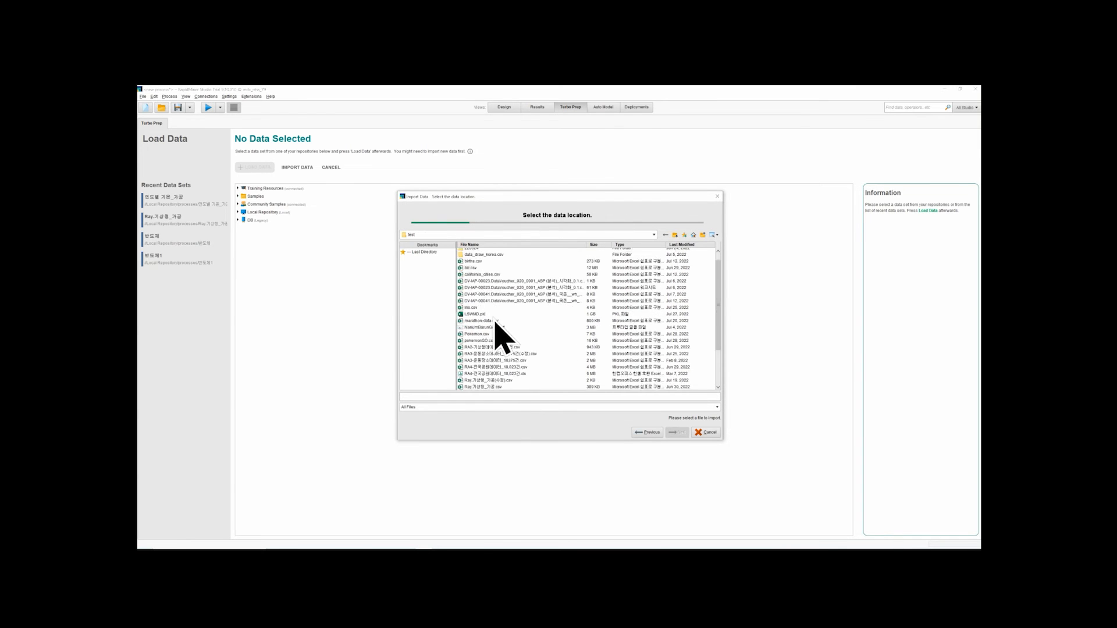
{"action": "left_click", "coordinate": [475, 374]}
{"action": "left_click", "coordinate": [497, 379]}
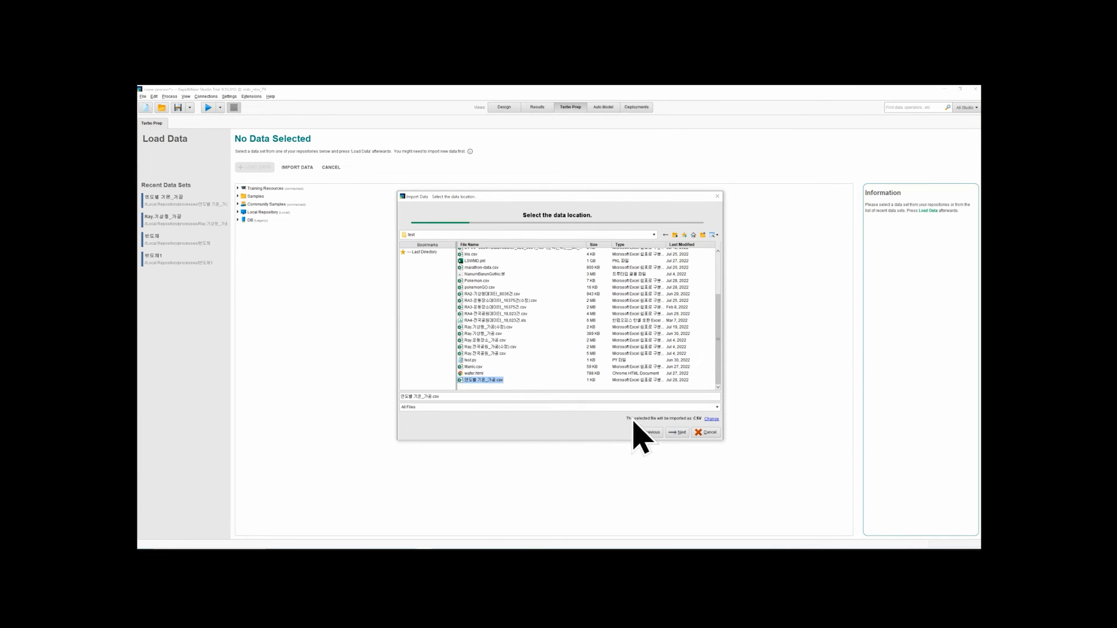
{"action": "left_click", "coordinate": [676, 433]}
Set the imported file's encoding to UTF-8 and accept the data format
{"action": "left_click", "coordinate": [602, 235]}
{"action": "scroll", "coordinate": [596, 279], "scroll_direction": "up", "scroll_amount": 15}
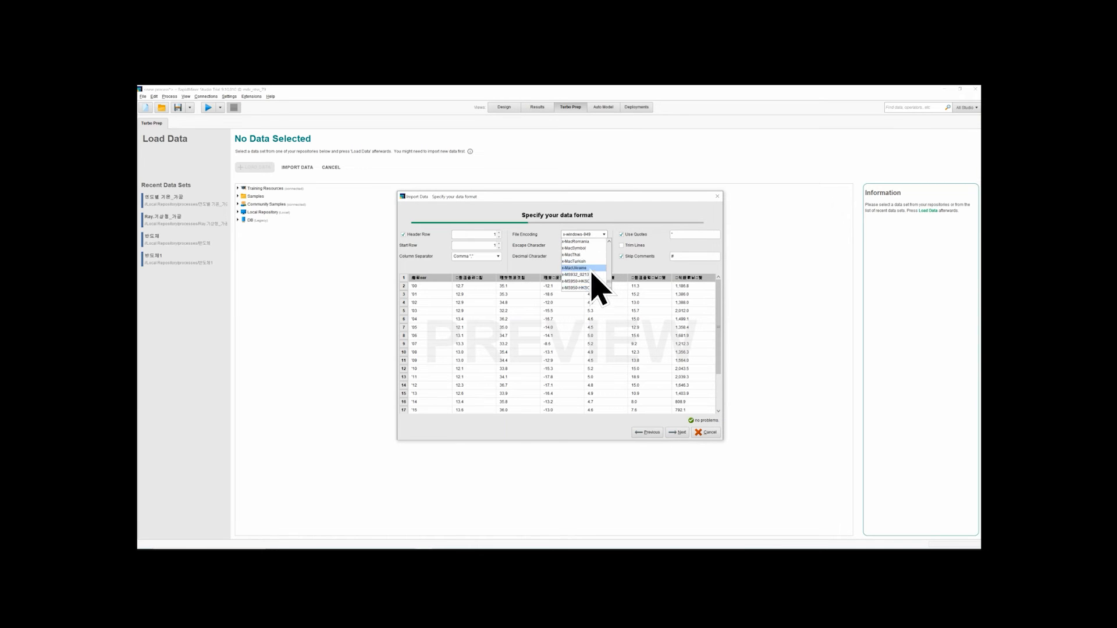
{"action": "scroll", "coordinate": [588, 270], "scroll_direction": "up", "scroll_amount": 10}
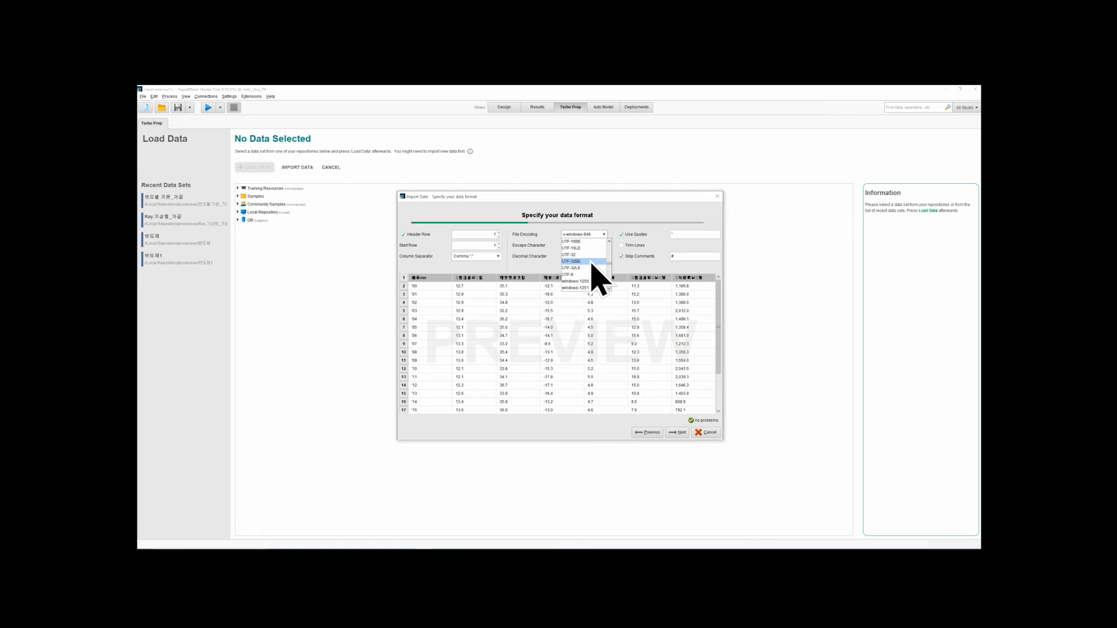
{"action": "left_click", "coordinate": [593, 274]}
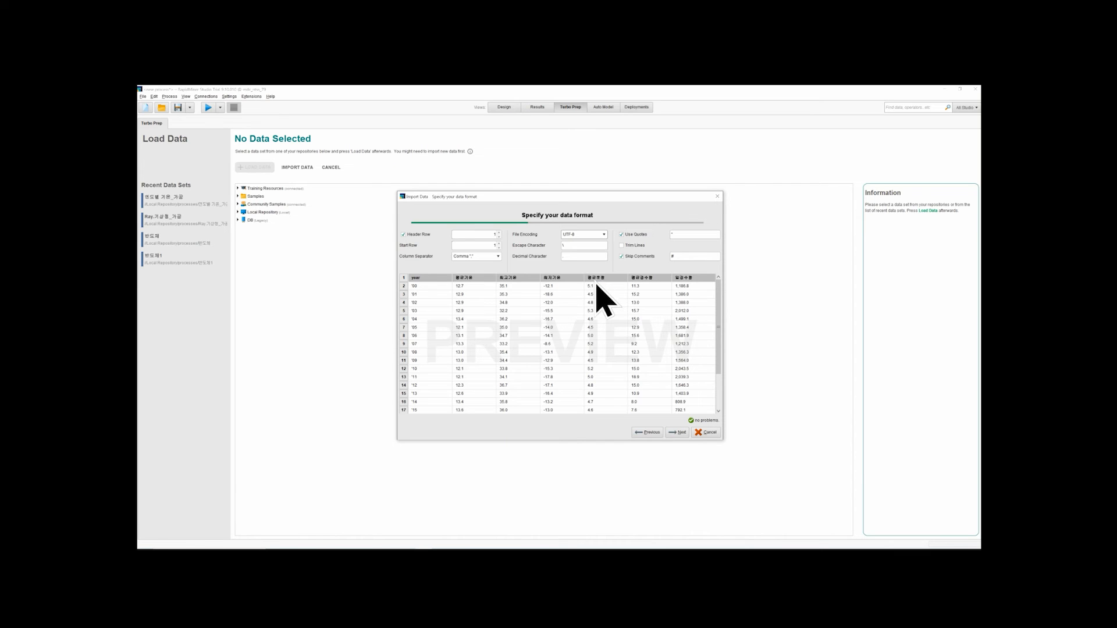
{"action": "left_click", "coordinate": [677, 434]}
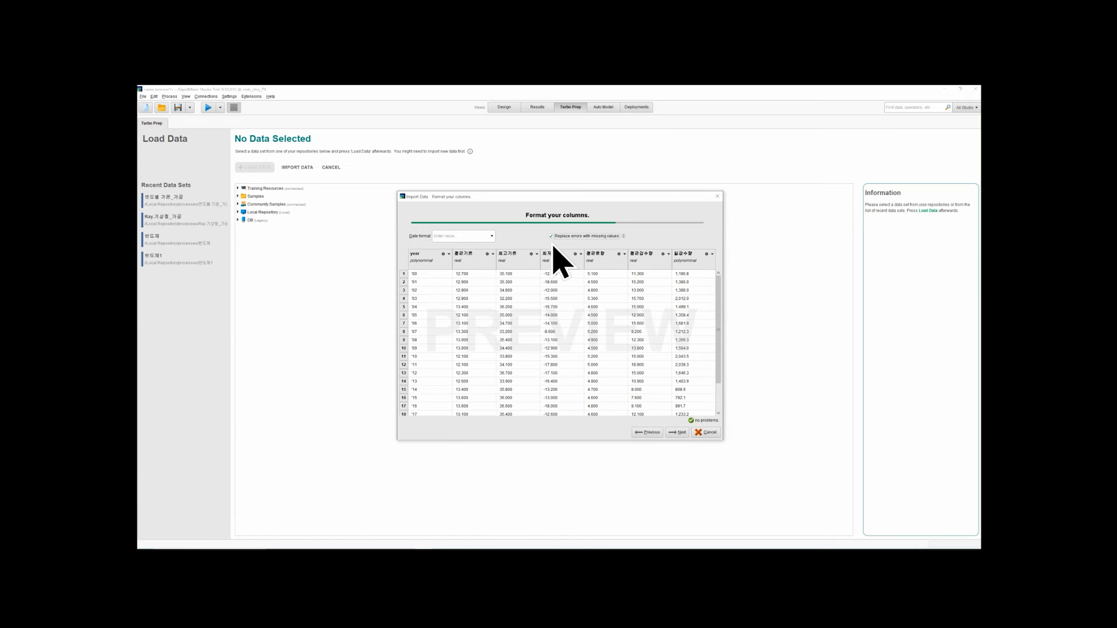
Accept the default column formats and store the data as 연도별 기온_가공 in the Local Repository's processes folder
{"action": "left_click", "coordinate": [677, 432]}
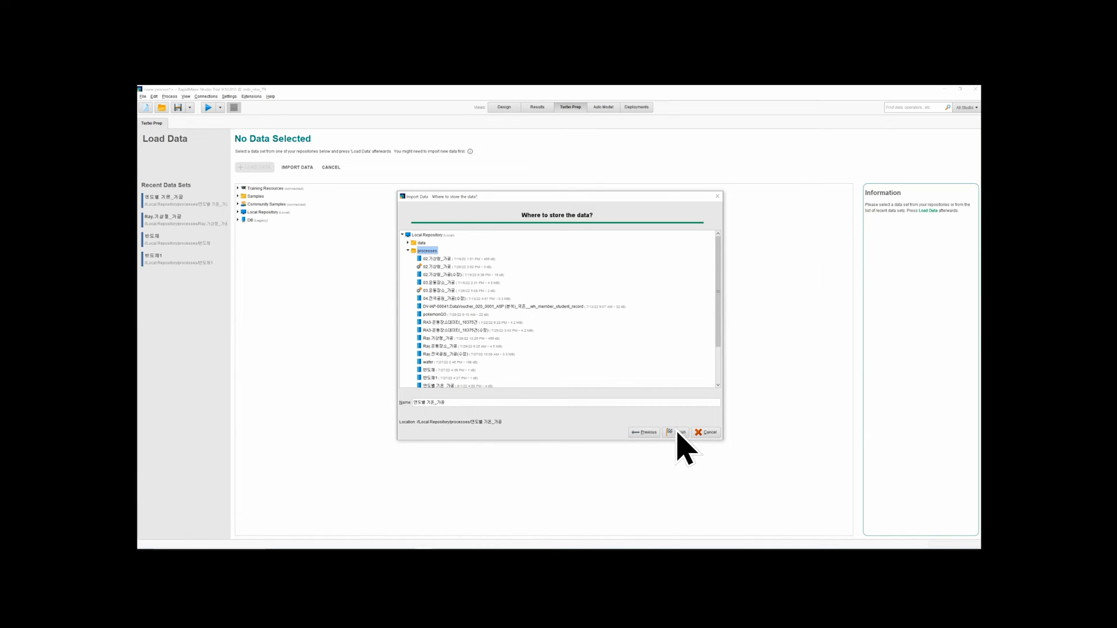
{"action": "left_click", "coordinate": [676, 432]}
{"action": "left_click", "coordinate": [612, 334]}
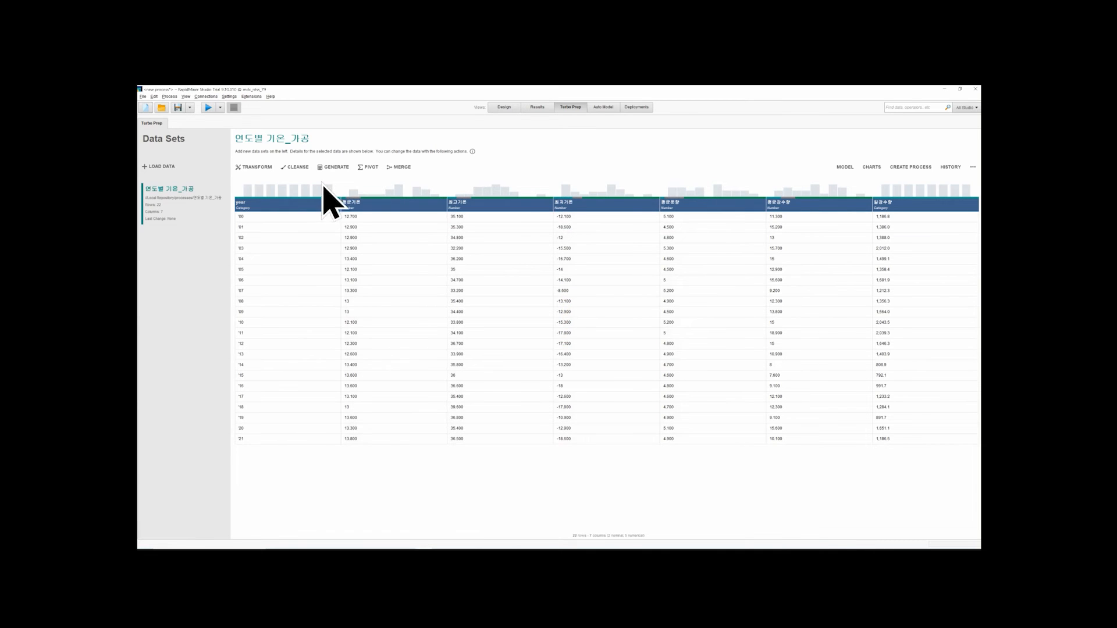
Examine the Transform options for the 평균기온 column, such as Change Type, Remove, Copy, Range and Sort, and leave without applying any
{"action": "left_click", "coordinate": [268, 169]}
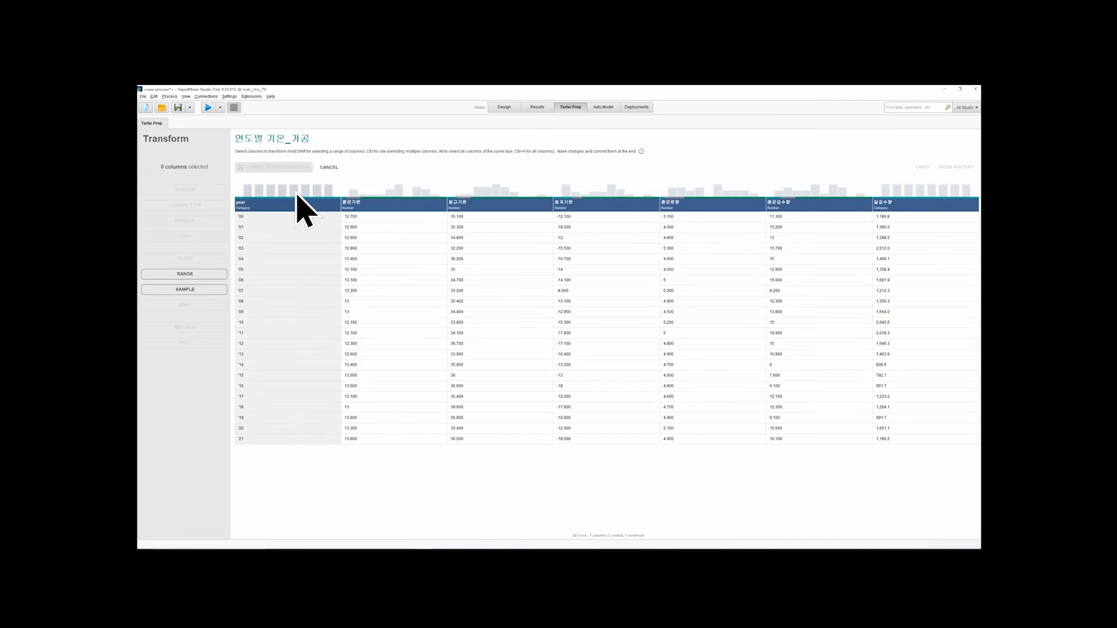
{"action": "left_click", "coordinate": [301, 201]}
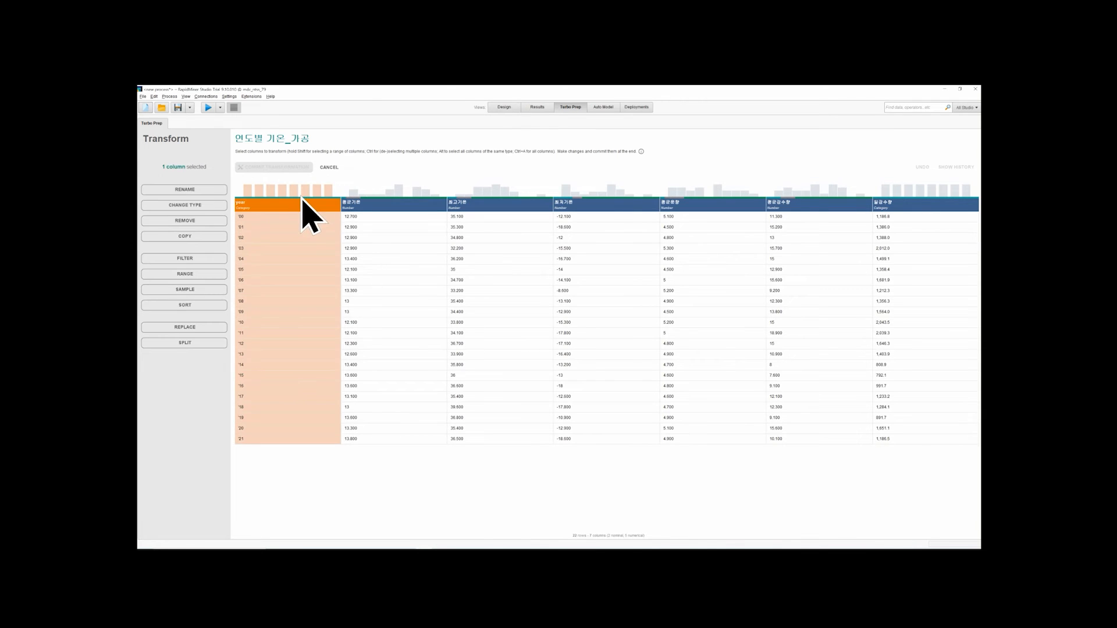
{"action": "left_click", "coordinate": [382, 207]}
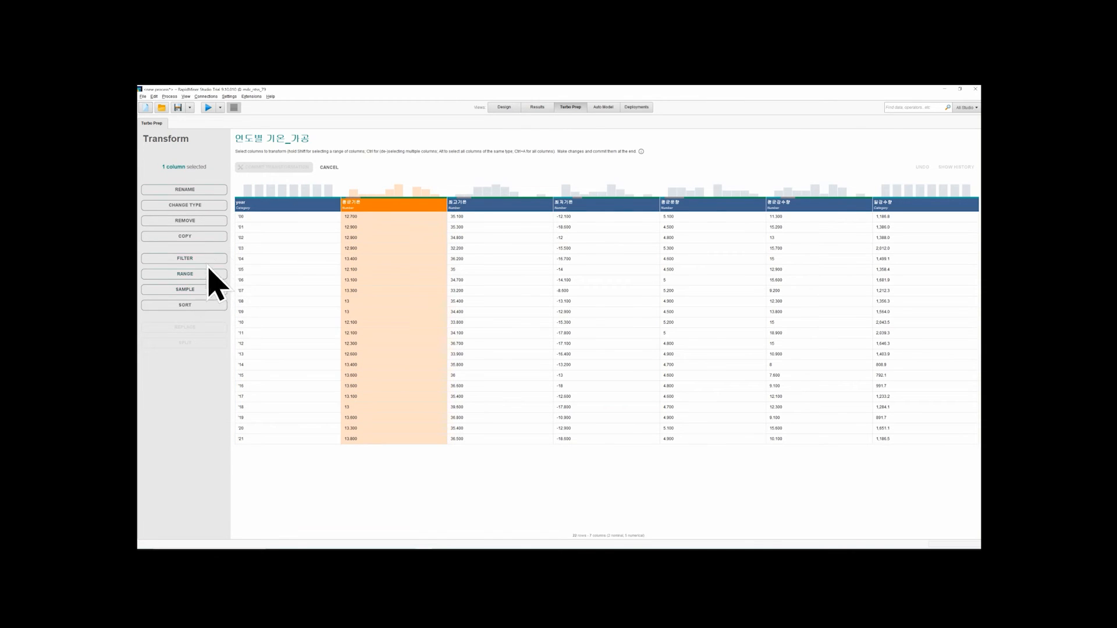
{"action": "left_click", "coordinate": [214, 208]}
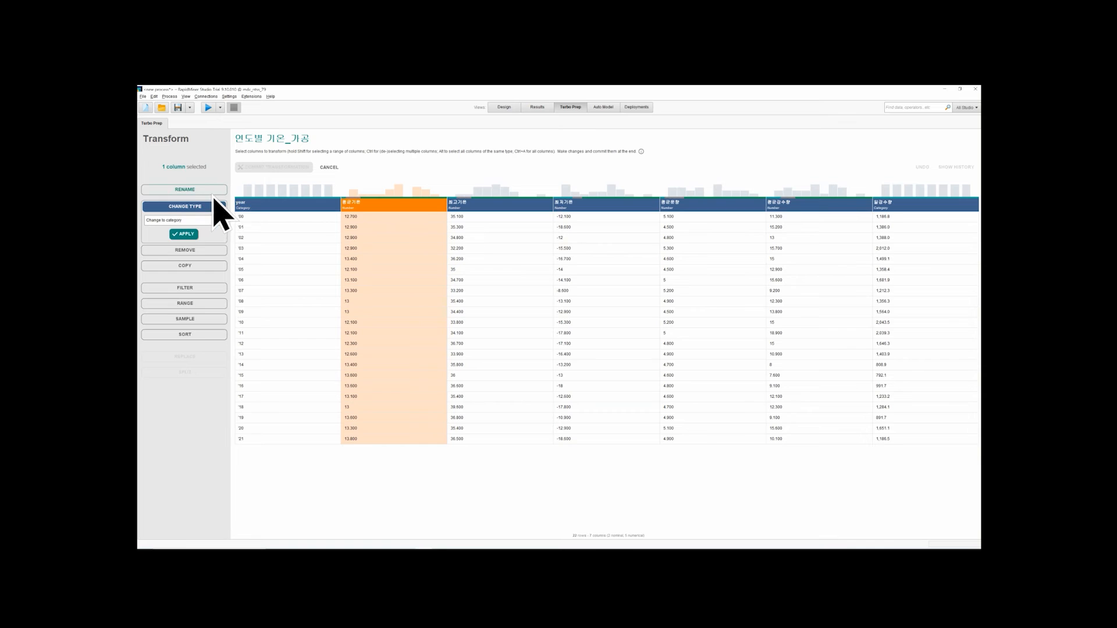
{"action": "left_click", "coordinate": [214, 190]}
{"action": "left_click", "coordinate": [204, 250]}
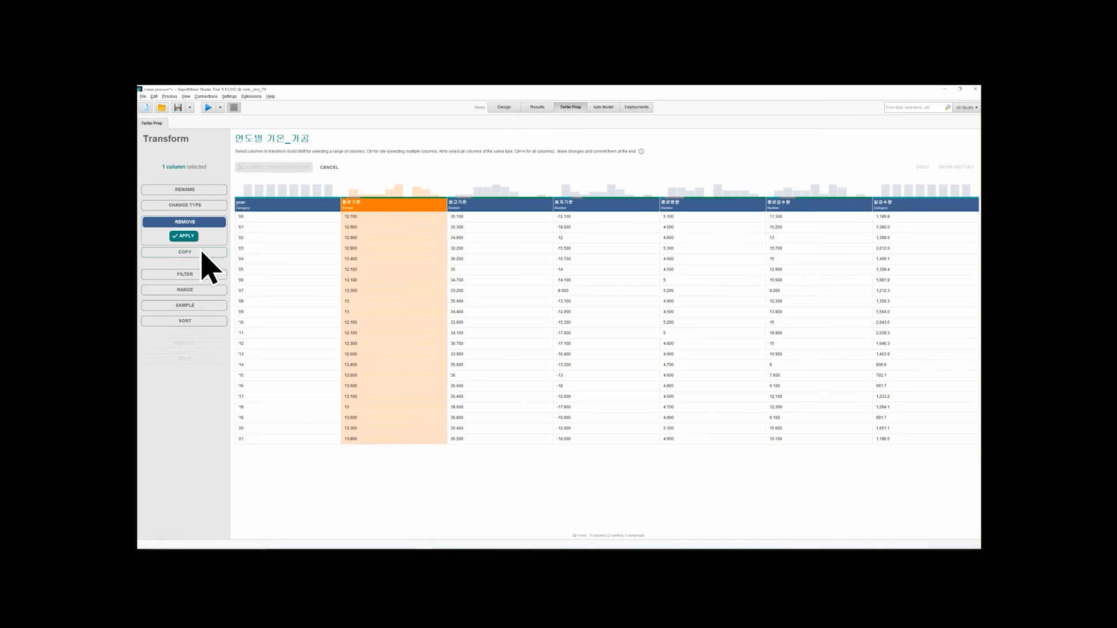
{"action": "left_click", "coordinate": [206, 254]}
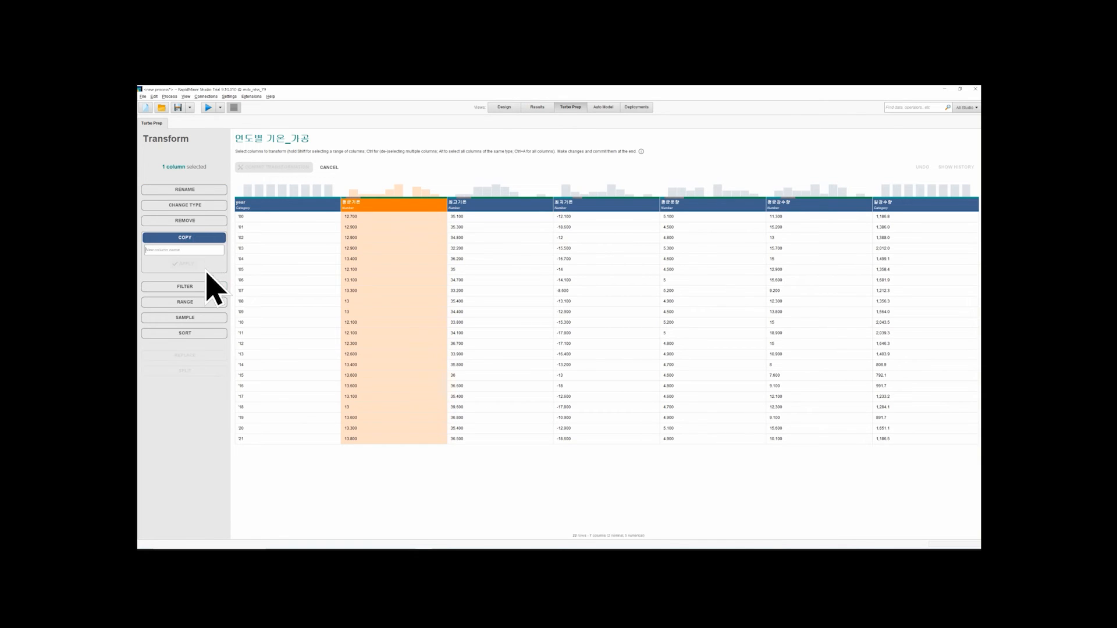
{"action": "left_click", "coordinate": [205, 288]}
{"action": "left_click", "coordinate": [206, 317]}
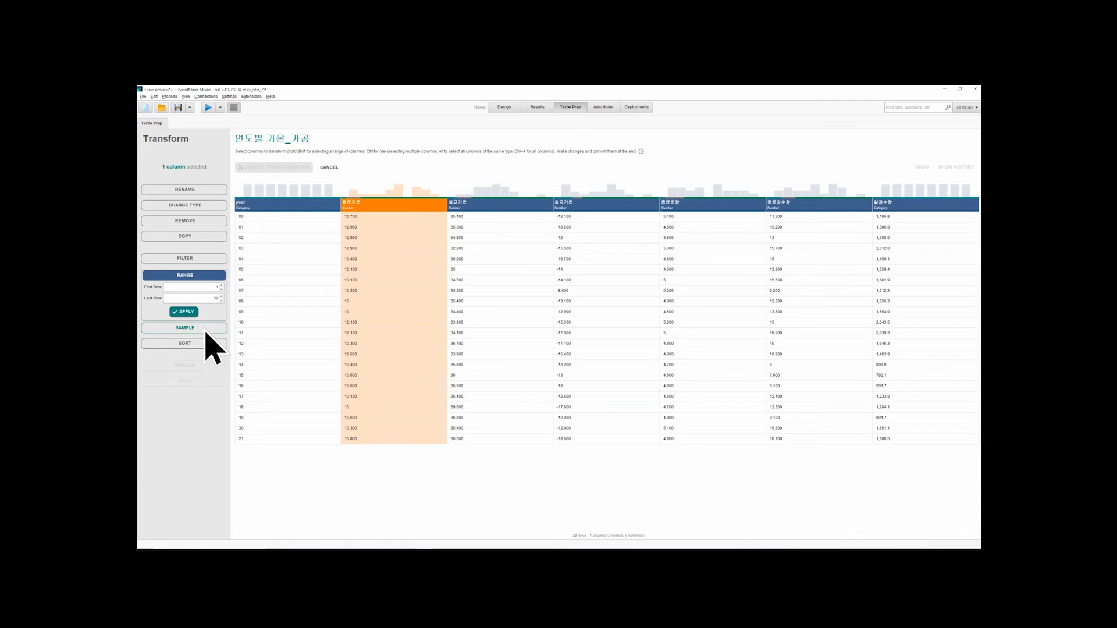
{"action": "left_click", "coordinate": [203, 329]}
{"action": "left_click", "coordinate": [201, 346]}
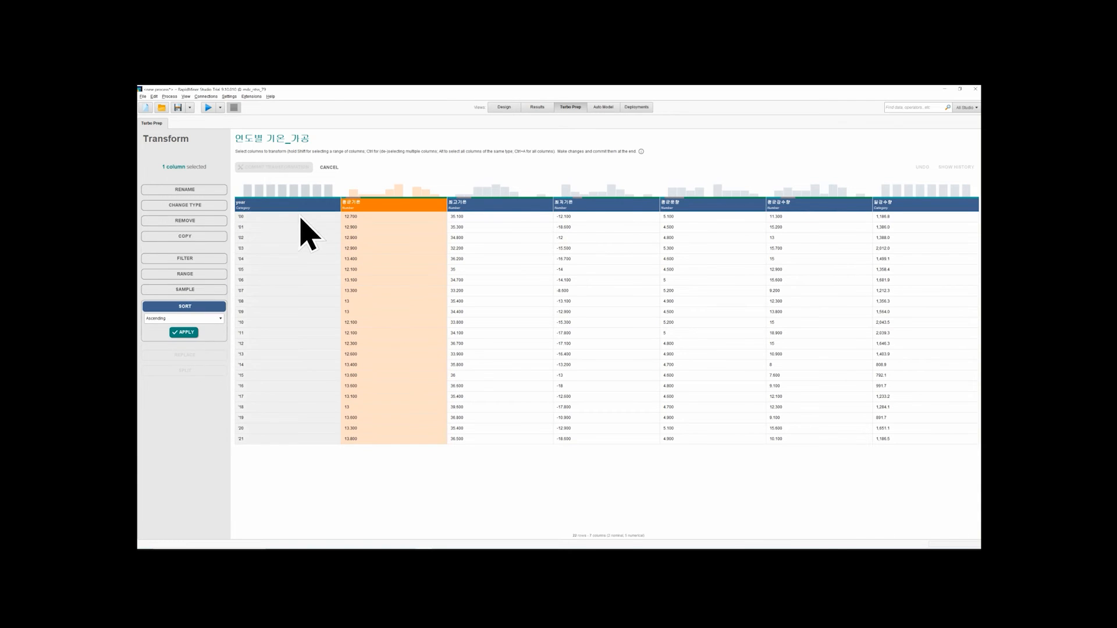
{"action": "left_click", "coordinate": [329, 167]}
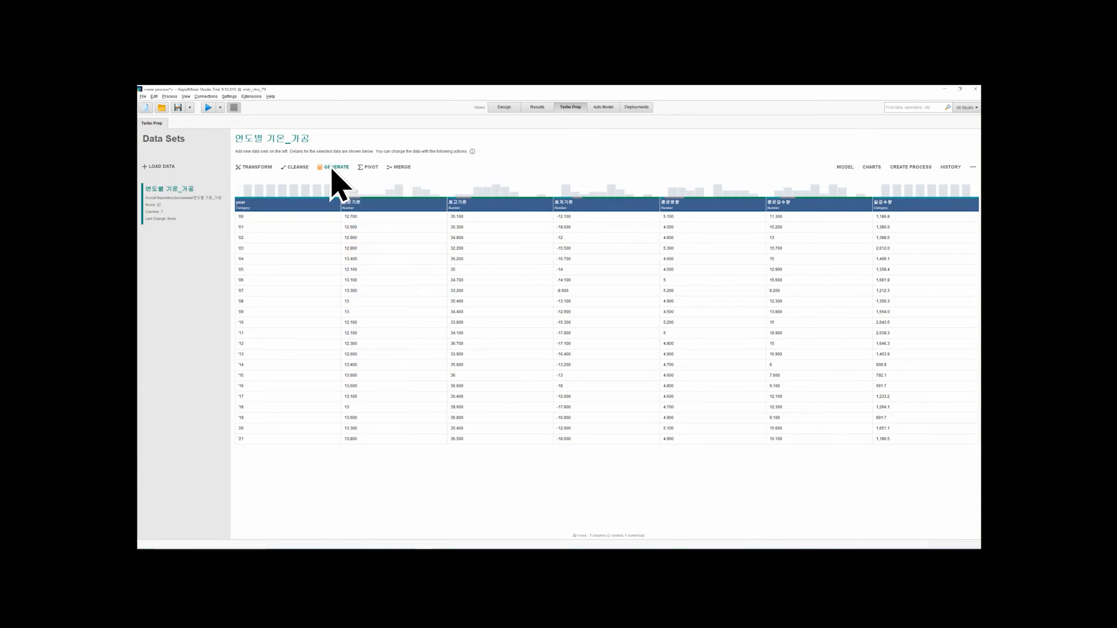
Start Auto Cleansing on the data set, try 평균기온 as the target column and go back to the target selection
{"action": "left_click", "coordinate": [300, 169]}
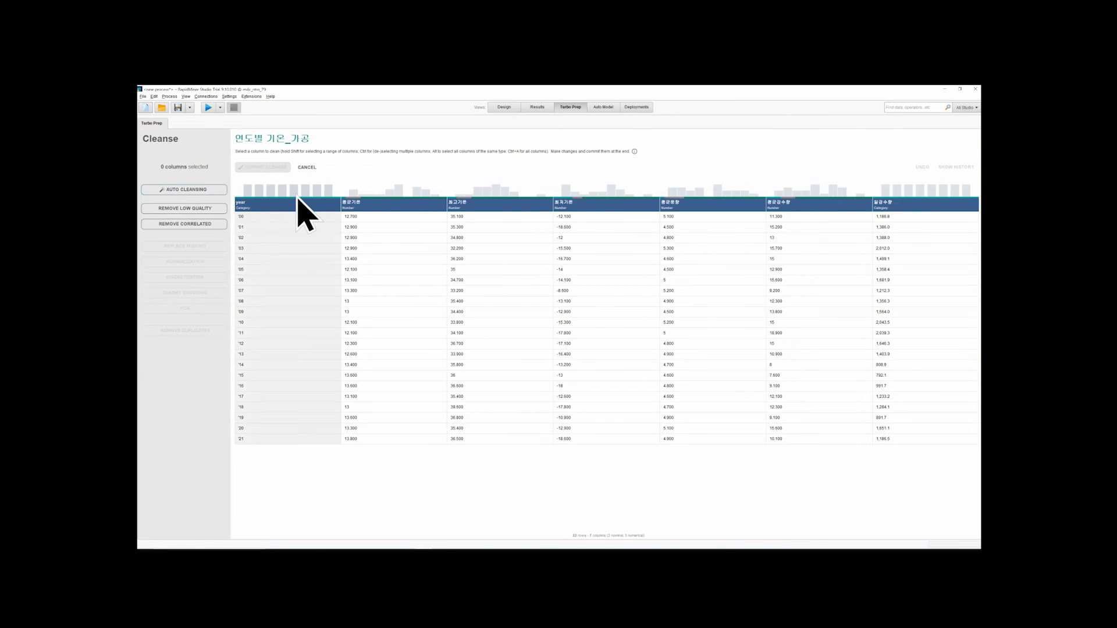
{"action": "left_click", "coordinate": [206, 192]}
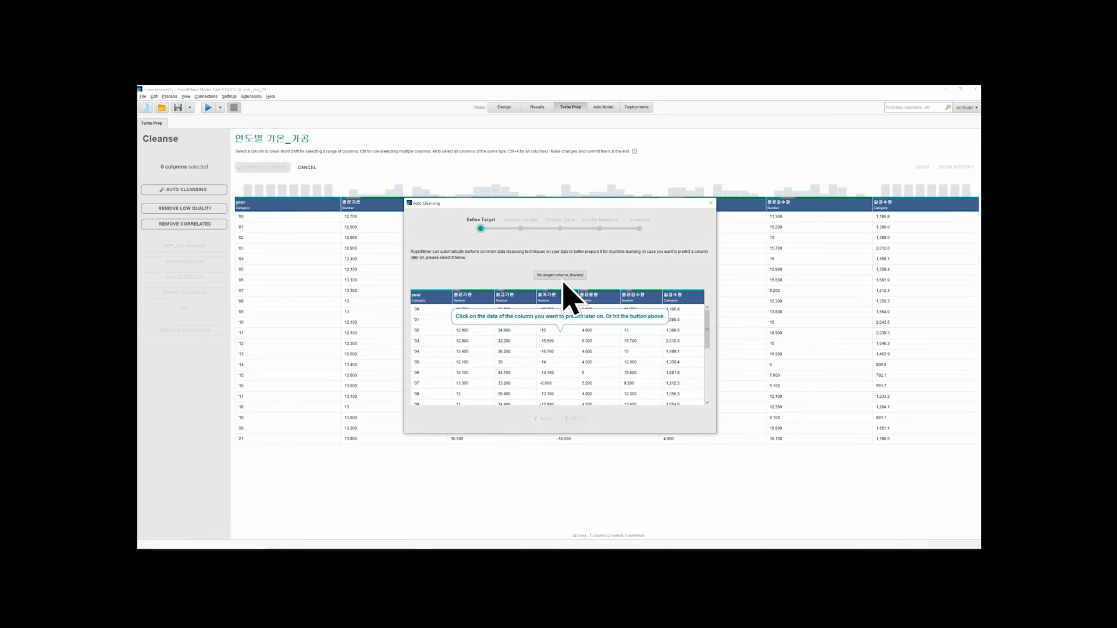
{"action": "left_click", "coordinate": [465, 307]}
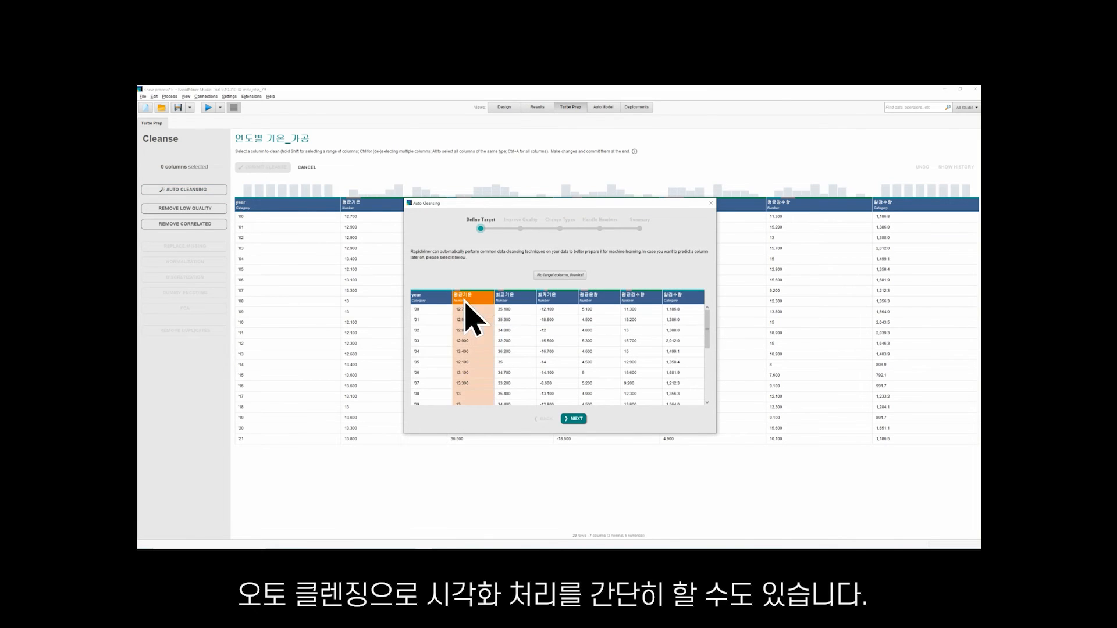
{"action": "left_click", "coordinate": [575, 420]}
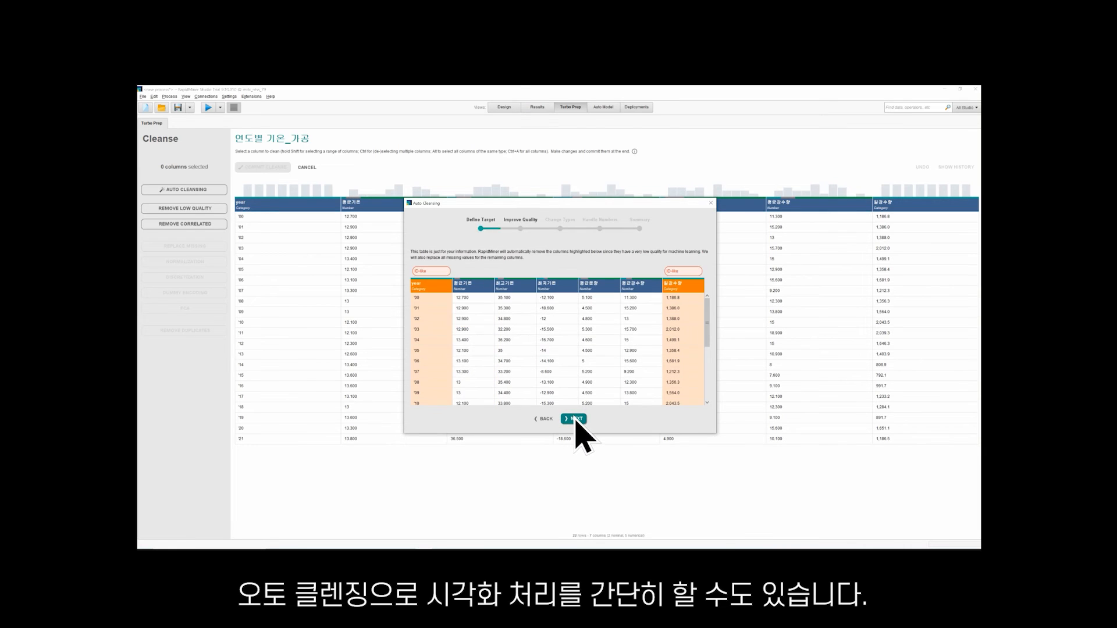
{"action": "left_click", "coordinate": [543, 420]}
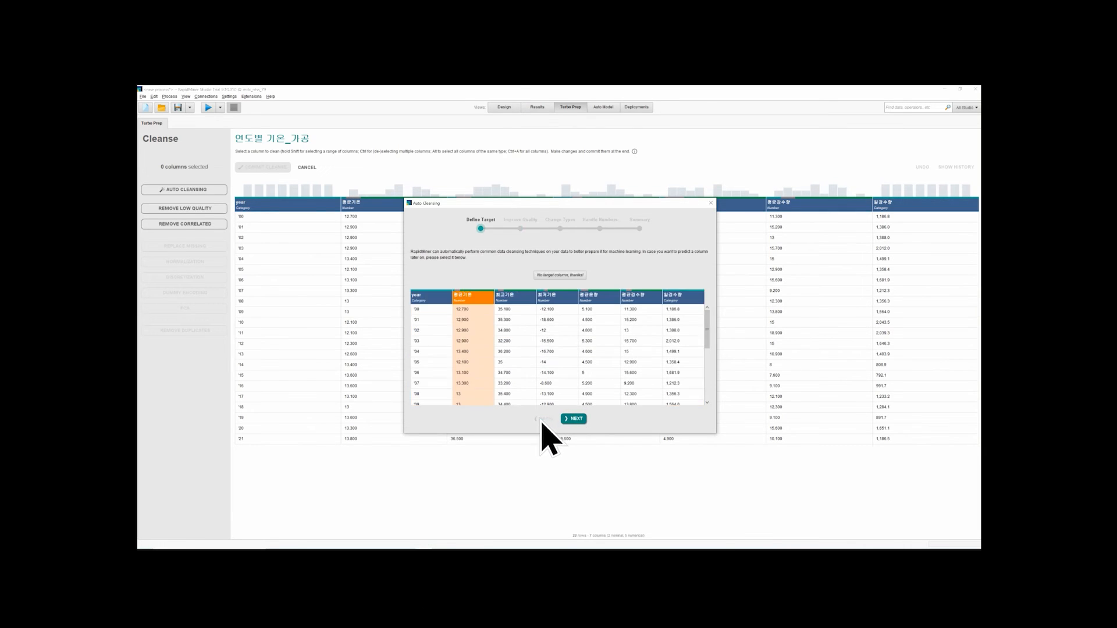
Define year as the Auto Cleansing target column and accept the proposed quality improvements
{"action": "left_click", "coordinate": [422, 295]}
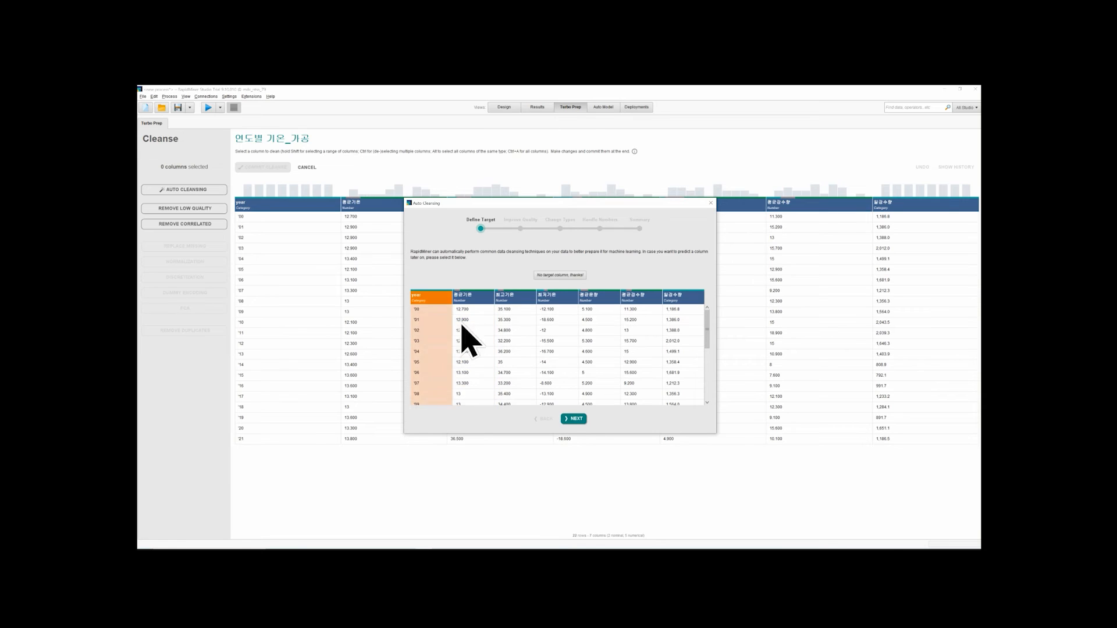
{"action": "left_click", "coordinate": [575, 419]}
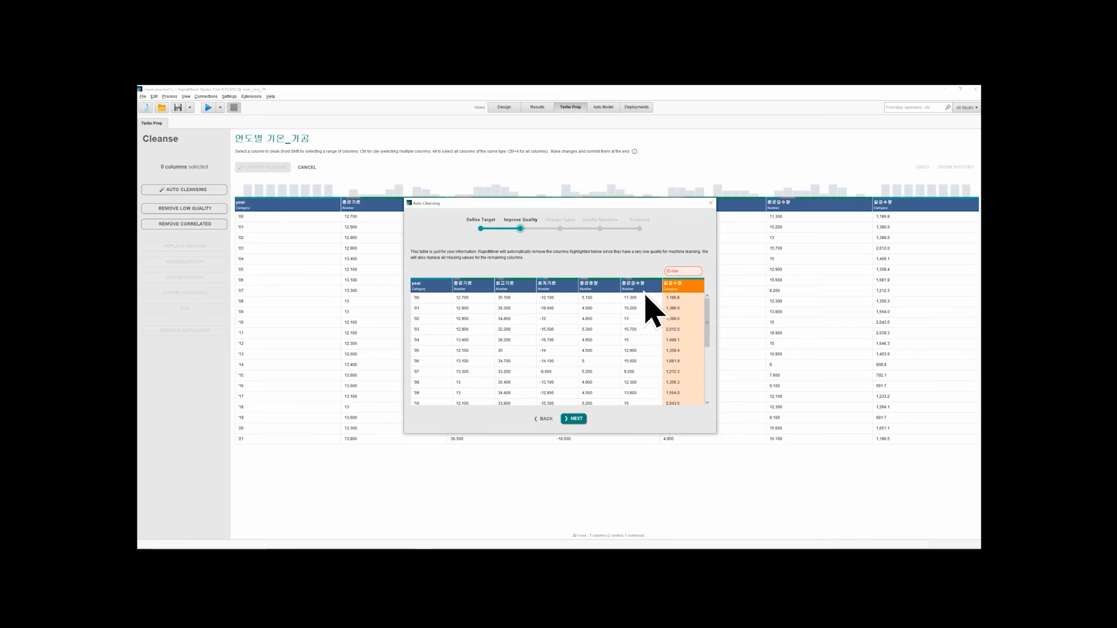
{"action": "left_click", "coordinate": [581, 420]}
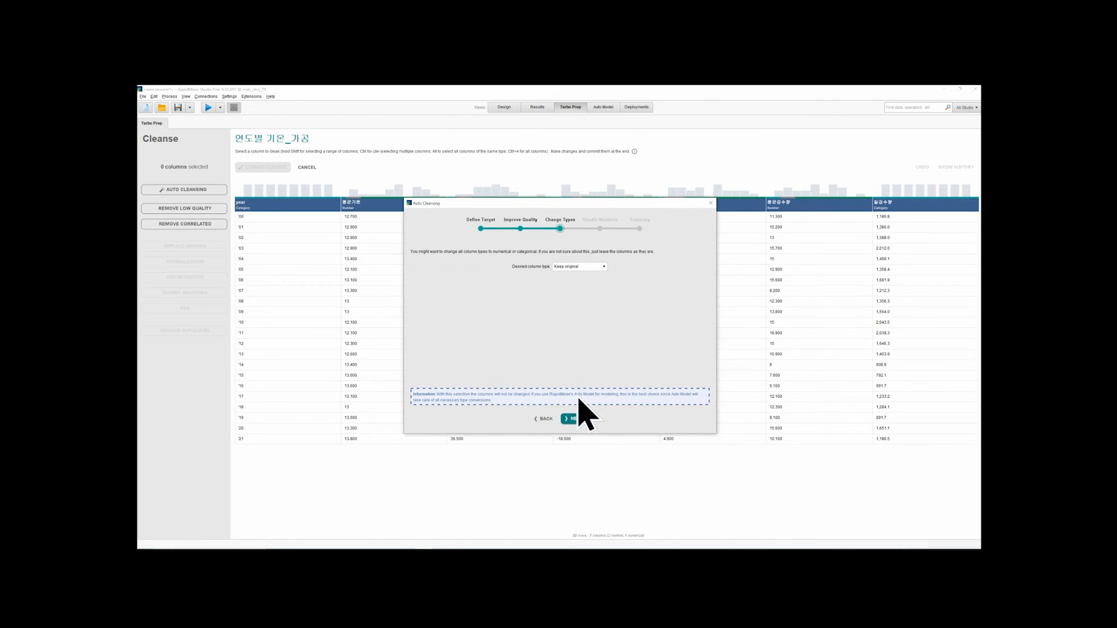
Keep the original column types, leave PCA and normalization off, and apply Auto Cleansing
{"action": "left_click", "coordinate": [585, 268]}
{"action": "left_click", "coordinate": [589, 273]}
{"action": "left_click", "coordinate": [581, 420]}
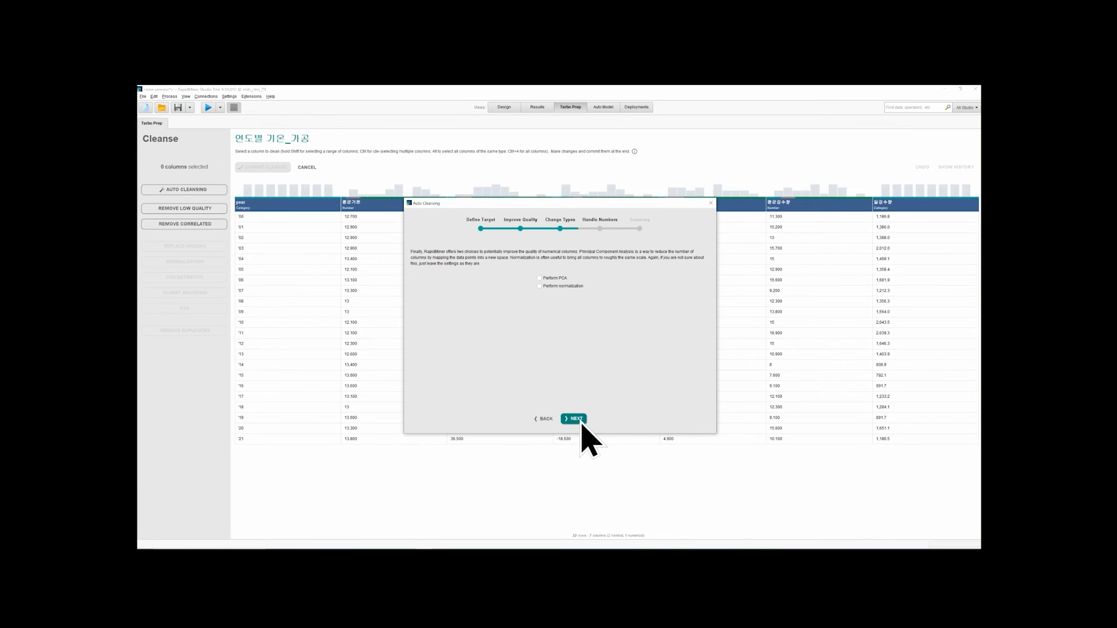
{"action": "left_click", "coordinate": [575, 419]}
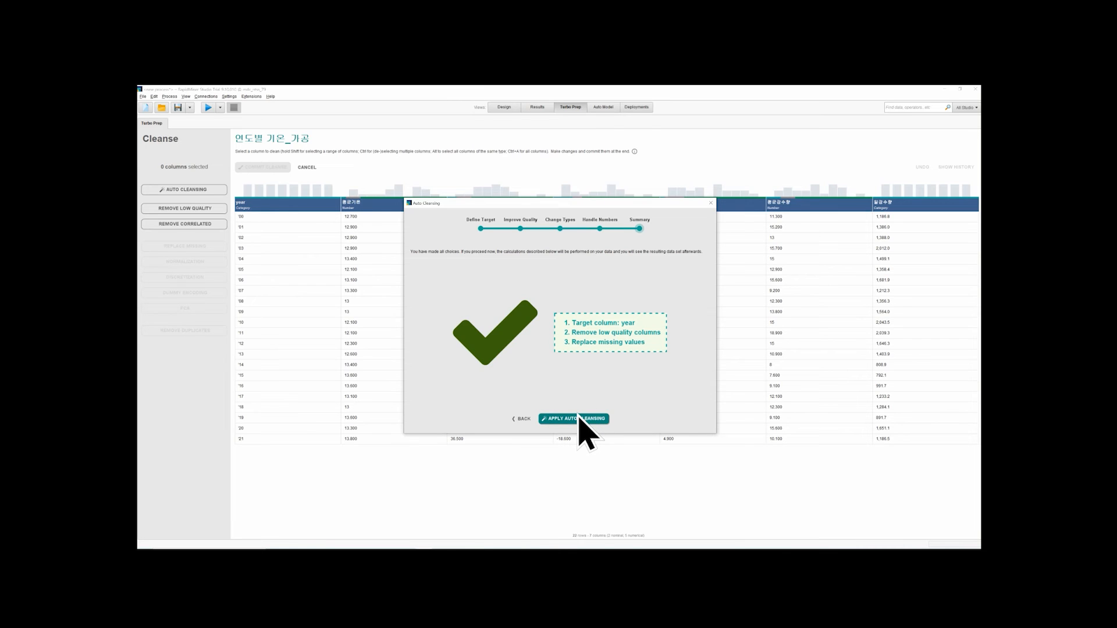
{"action": "left_click", "coordinate": [580, 418]}
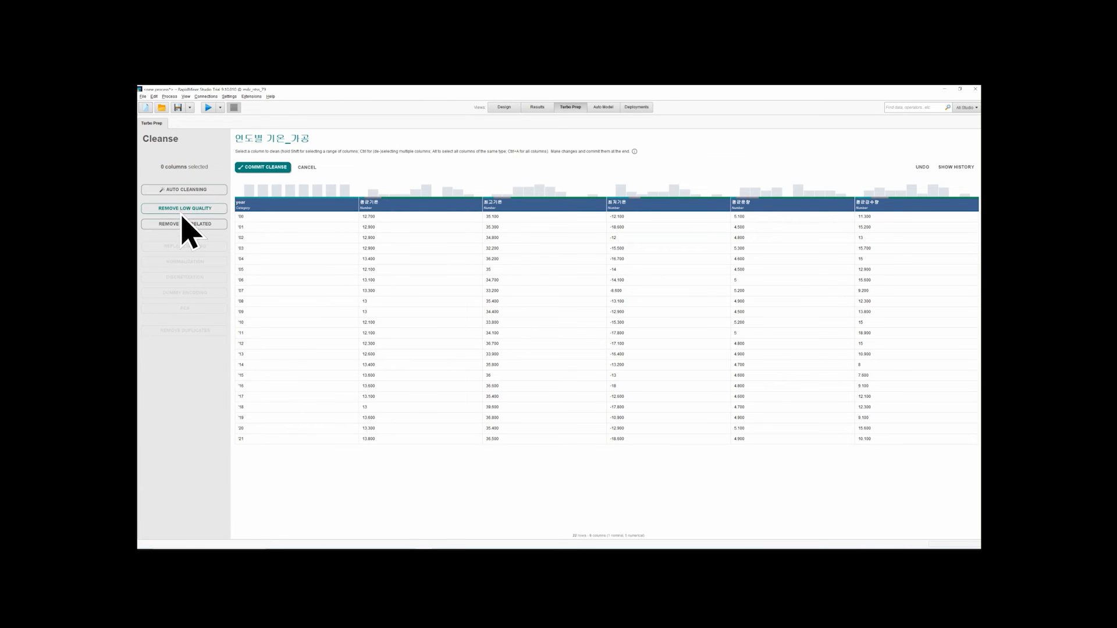
Run Auto Cleansing once more with year as the target column and all proposed settings accepted
{"action": "left_click", "coordinate": [187, 193]}
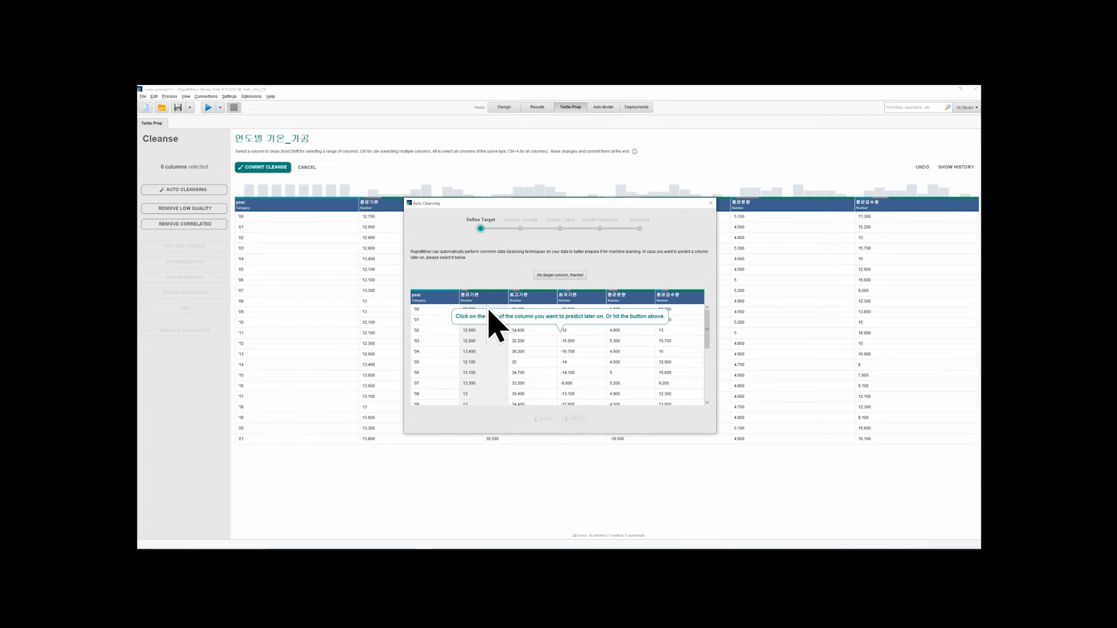
{"action": "left_click", "coordinate": [435, 314]}
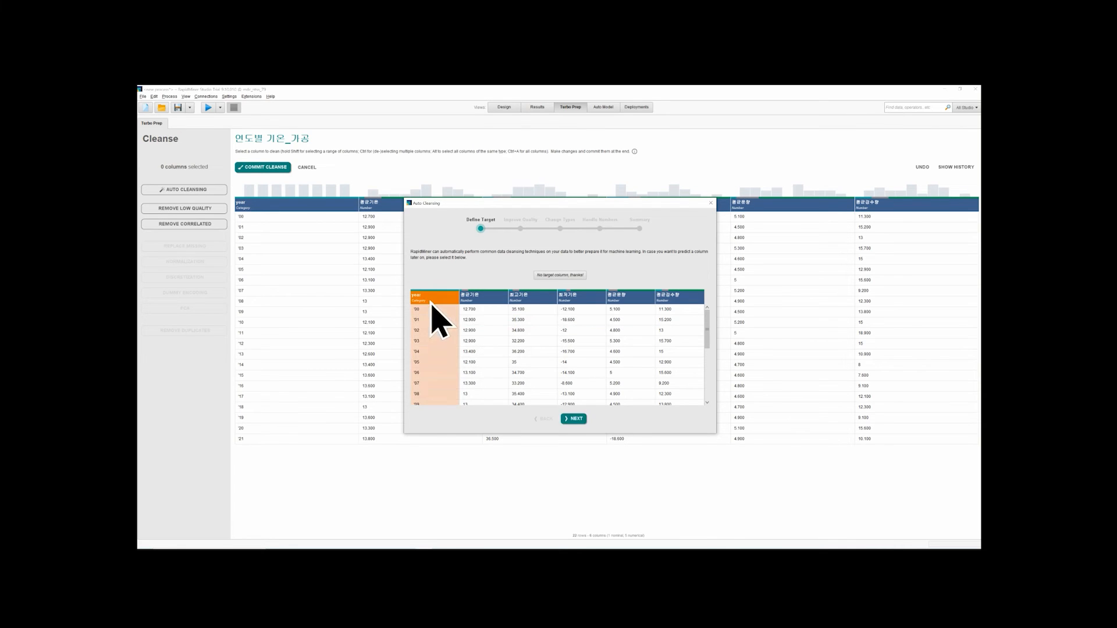
{"action": "double_click", "coordinate": [574, 419]}
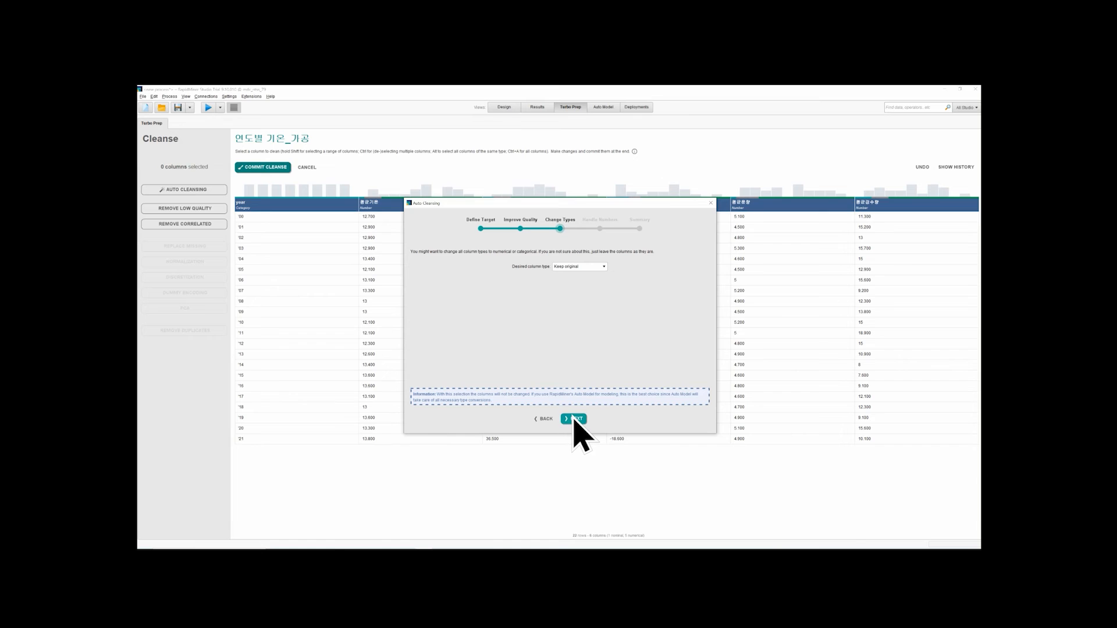
{"action": "left_click", "coordinate": [575, 419]}
{"action": "left_click", "coordinate": [574, 419]}
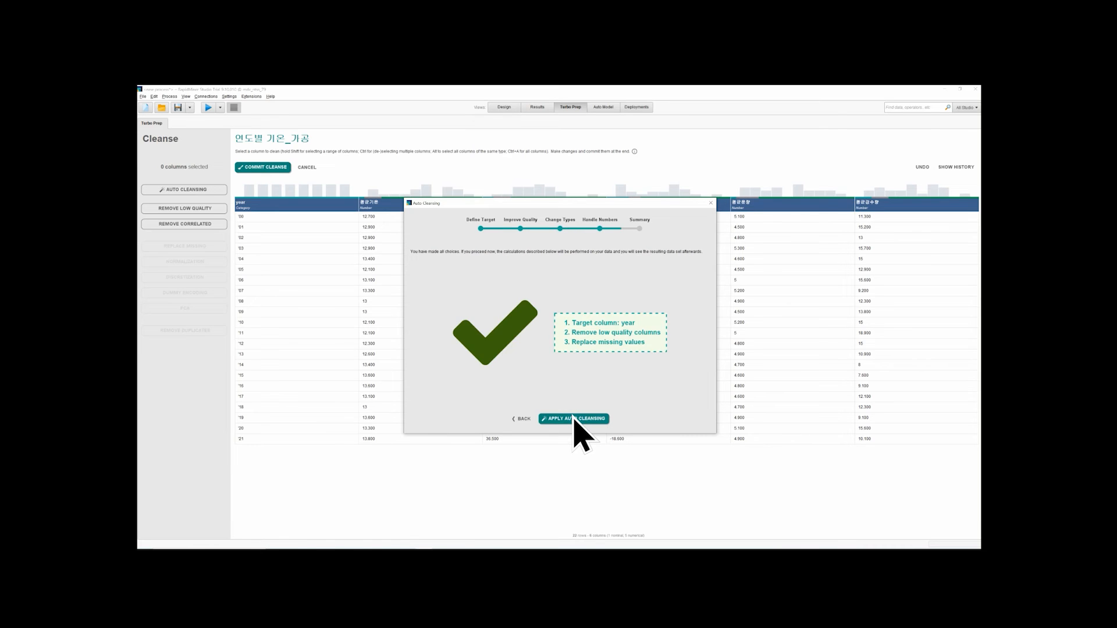
{"action": "left_click", "coordinate": [575, 418]}
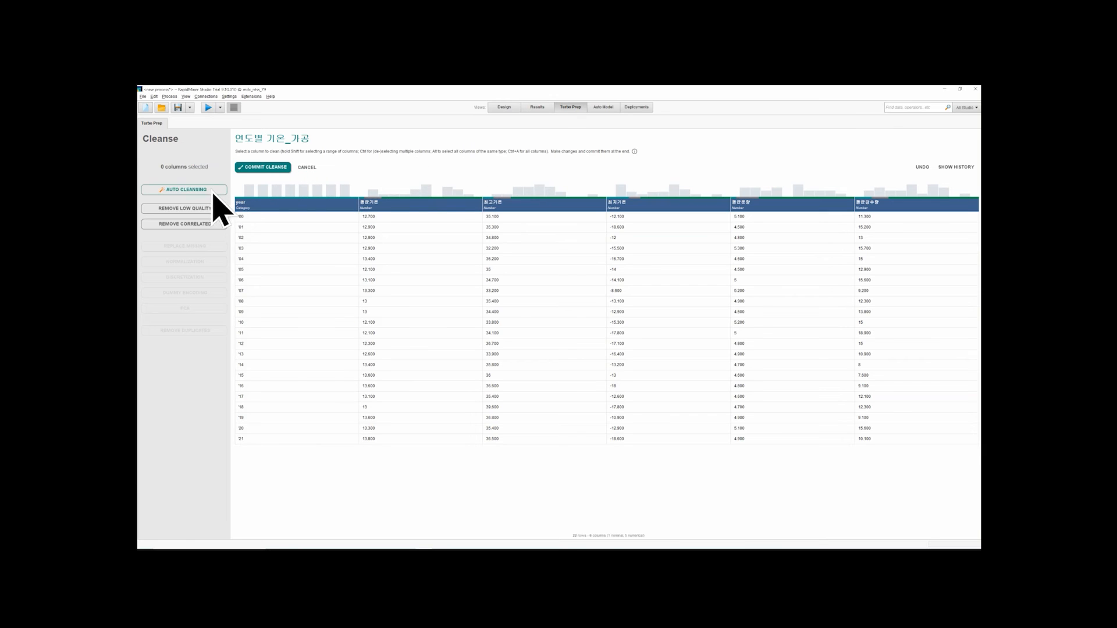
Commit the cleansing changes to the 연도별 기온_가공 data set
{"action": "left_click", "coordinate": [603, 108]}
{"action": "left_click", "coordinate": [568, 108]}
{"action": "left_click", "coordinate": [271, 168]}
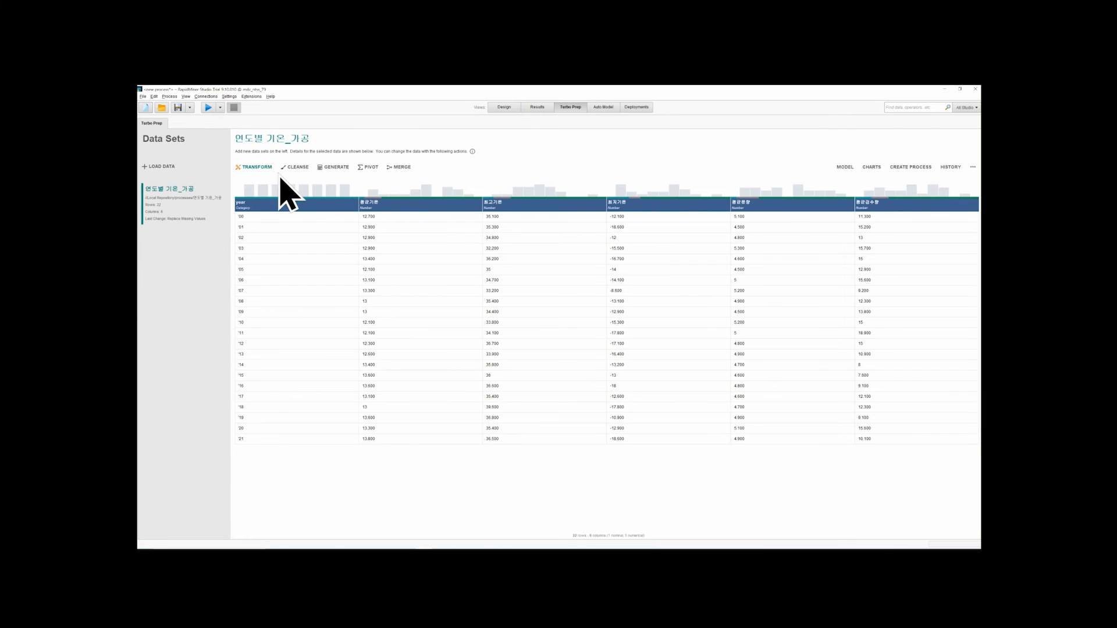
Start generating a new column, try year as its formula and remove it, and name the column weatehr
{"action": "left_click", "coordinate": [335, 168]}
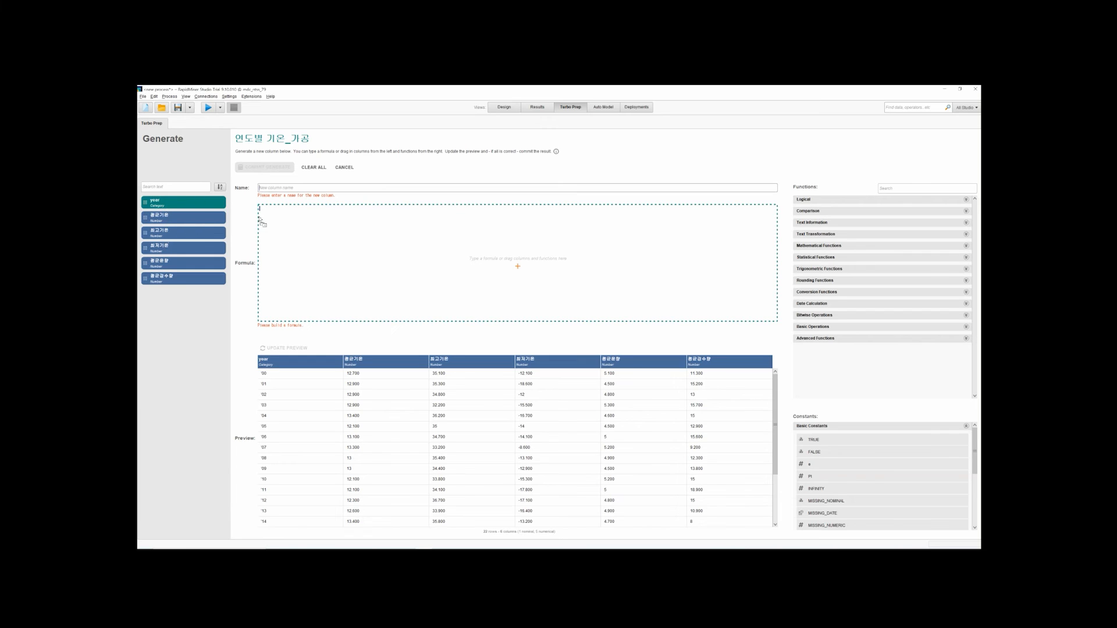
{"action": "left_click_drag", "start_coordinate": [278, 227], "coordinate": [275, 214]}
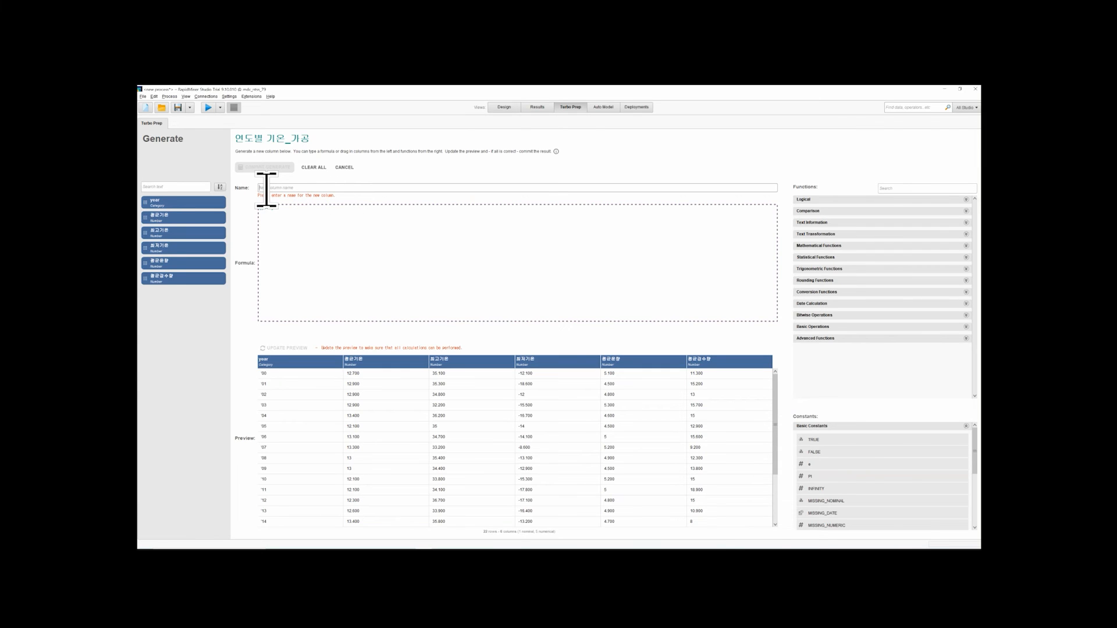
{"action": "type", "text": "r"}
{"action": "left_click_drag", "start_coordinate": [257, 213], "coordinate": [232, 212]}
{"action": "key", "text": "BackSpace"}
{"action": "left_click_drag", "start_coordinate": [317, 186], "coordinate": [241, 184]}
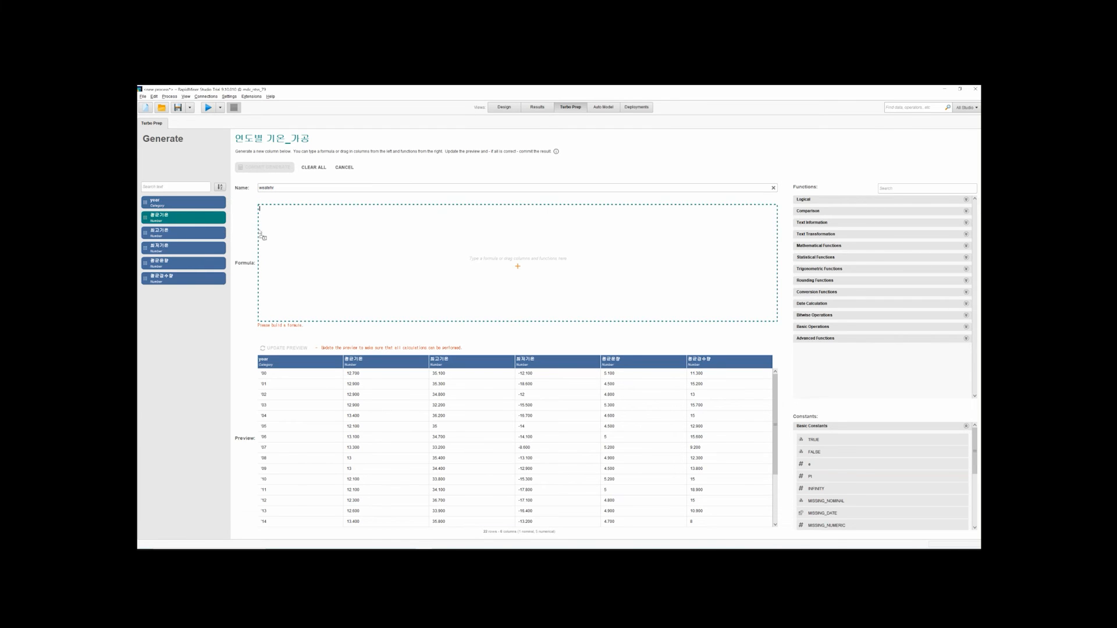
Use the 평균기온 column as the new column's formula, update the preview and commit the generated column
{"action": "left_click_drag", "start_coordinate": [258, 232], "coordinate": [274, 229]}
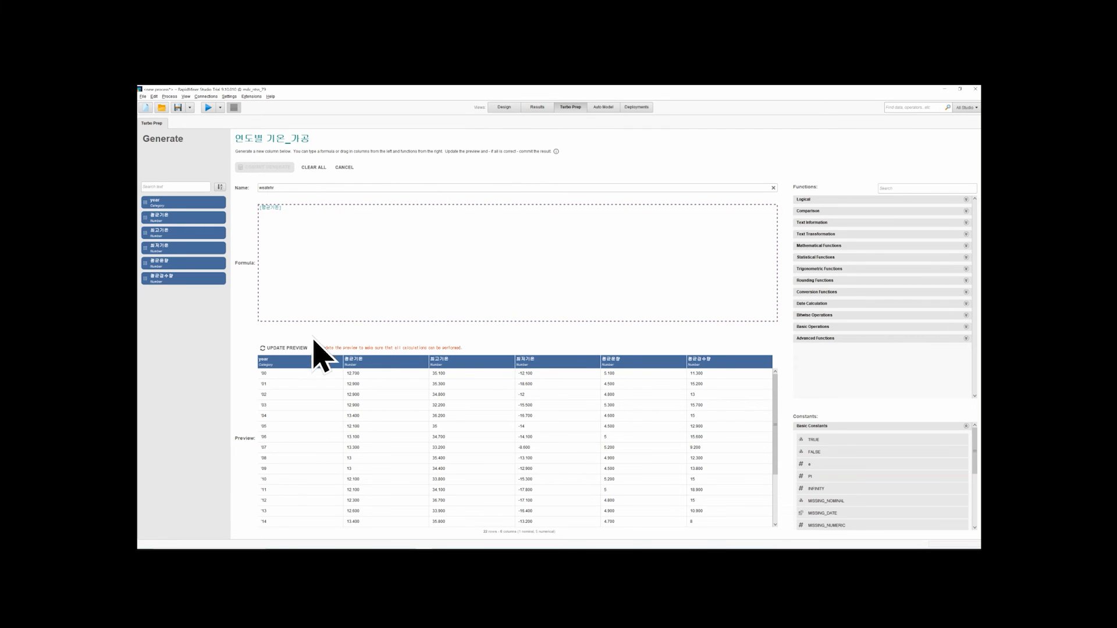
{"action": "left_click", "coordinate": [266, 348]}
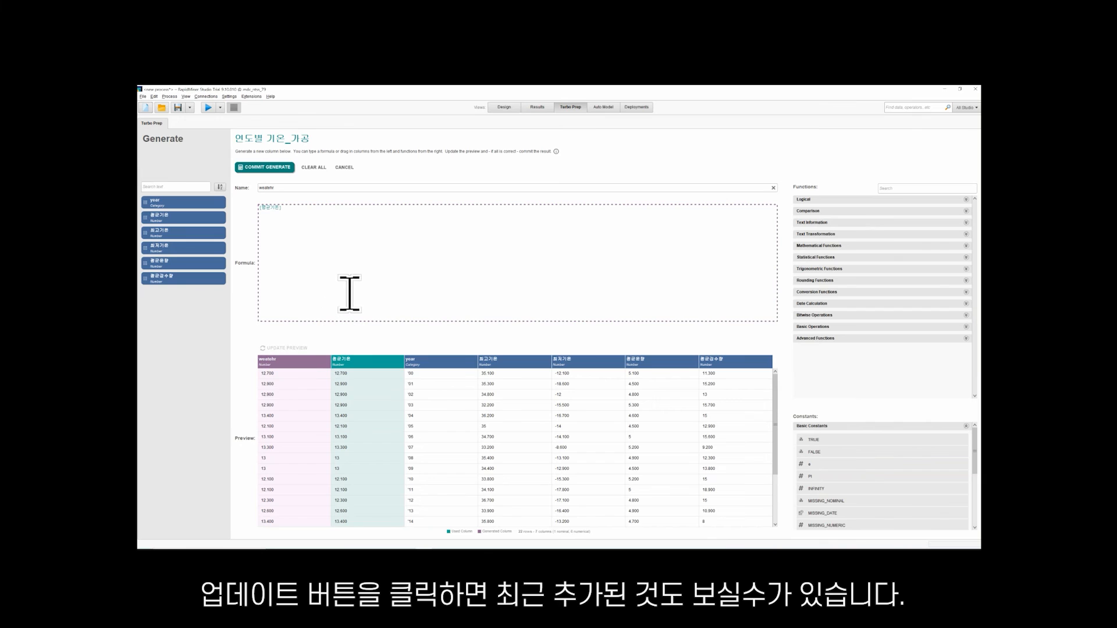
{"action": "left_click", "coordinate": [267, 168]}
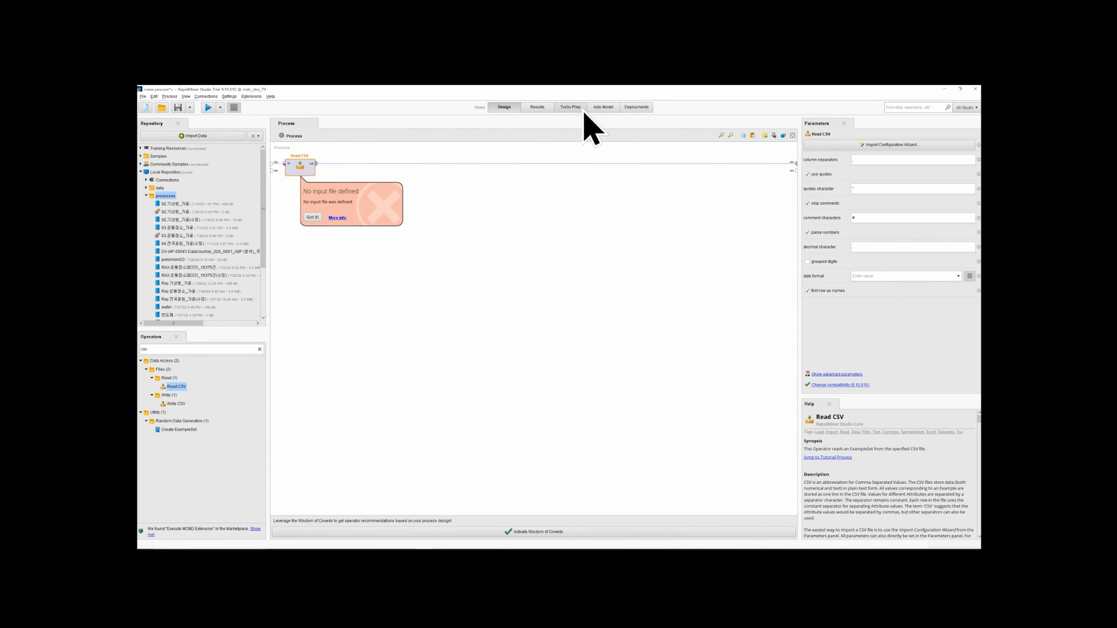
Return to Turbo Prep, examine the Merge and Pivot options for the data set, and leave both without applying anything
{"action": "left_click", "coordinate": [585, 109]}
{"action": "left_click", "coordinate": [593, 109]}
{"action": "left_click", "coordinate": [585, 110]}
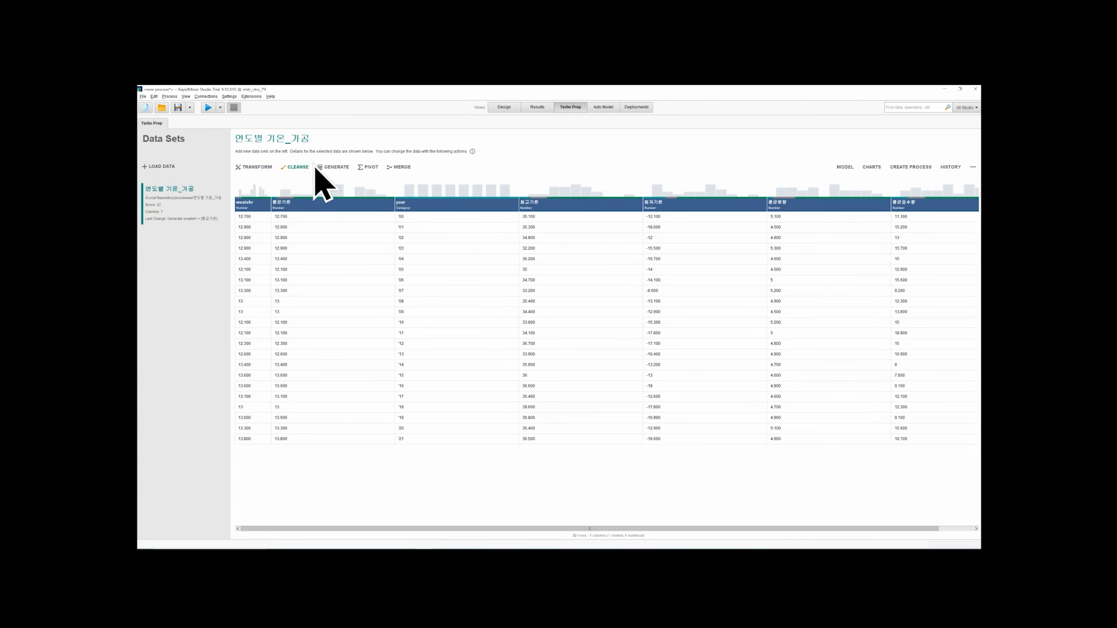
{"action": "left_click", "coordinate": [257, 206]}
{"action": "left_click", "coordinate": [291, 213]}
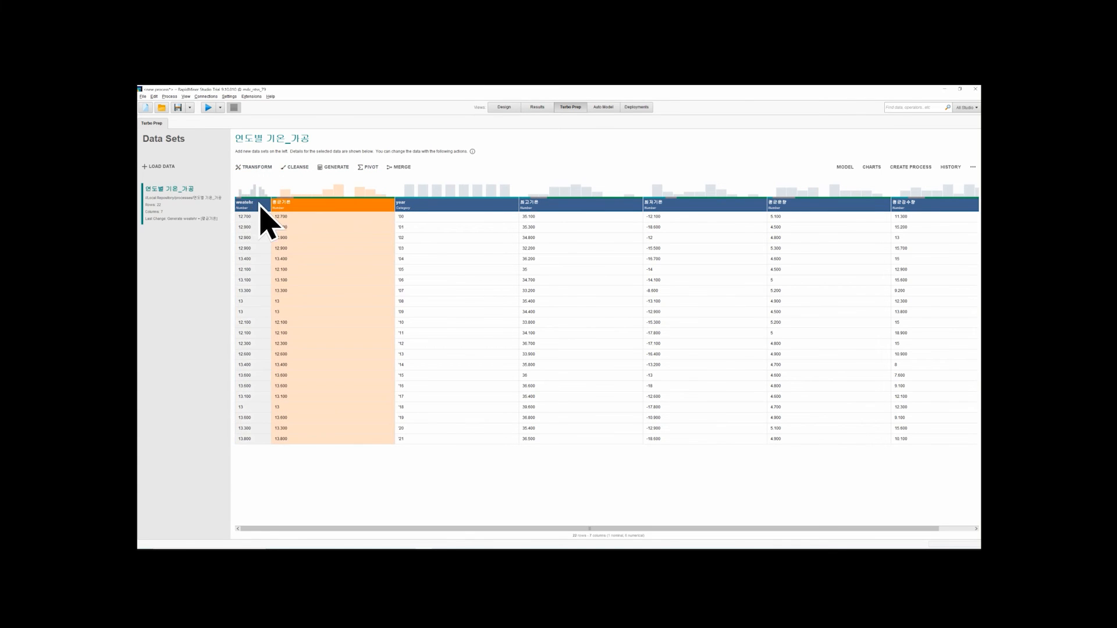
{"action": "left_click", "coordinate": [394, 170]}
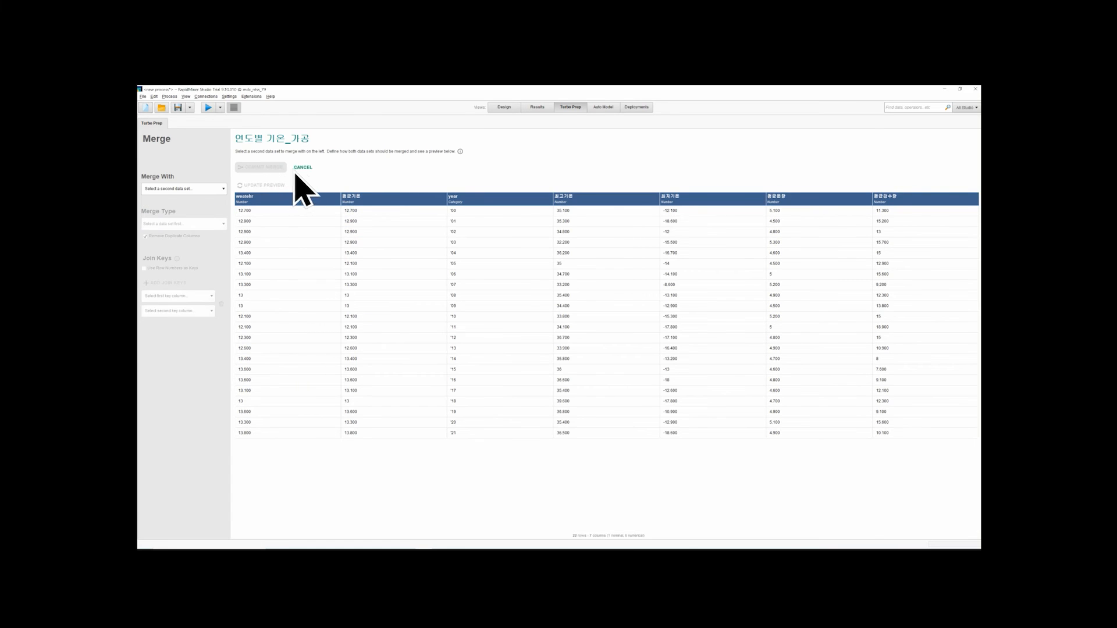
{"action": "left_click", "coordinate": [300, 169]}
{"action": "left_click", "coordinate": [369, 169]}
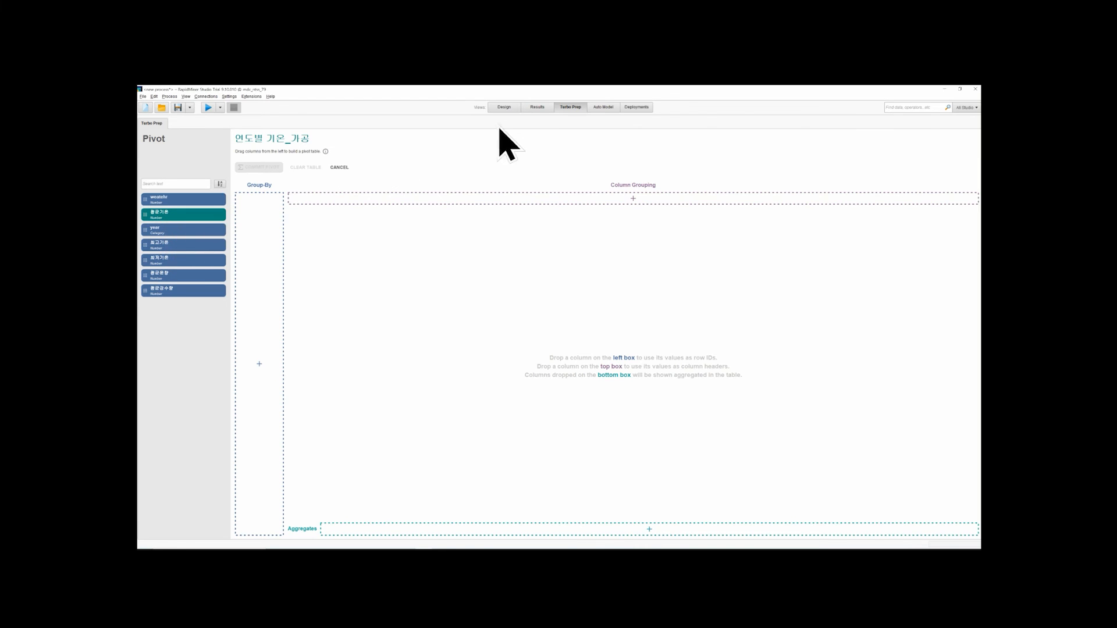
{"action": "left_click", "coordinate": [541, 110]}
{"action": "left_click", "coordinate": [567, 109]}
{"action": "left_click", "coordinate": [338, 169]}
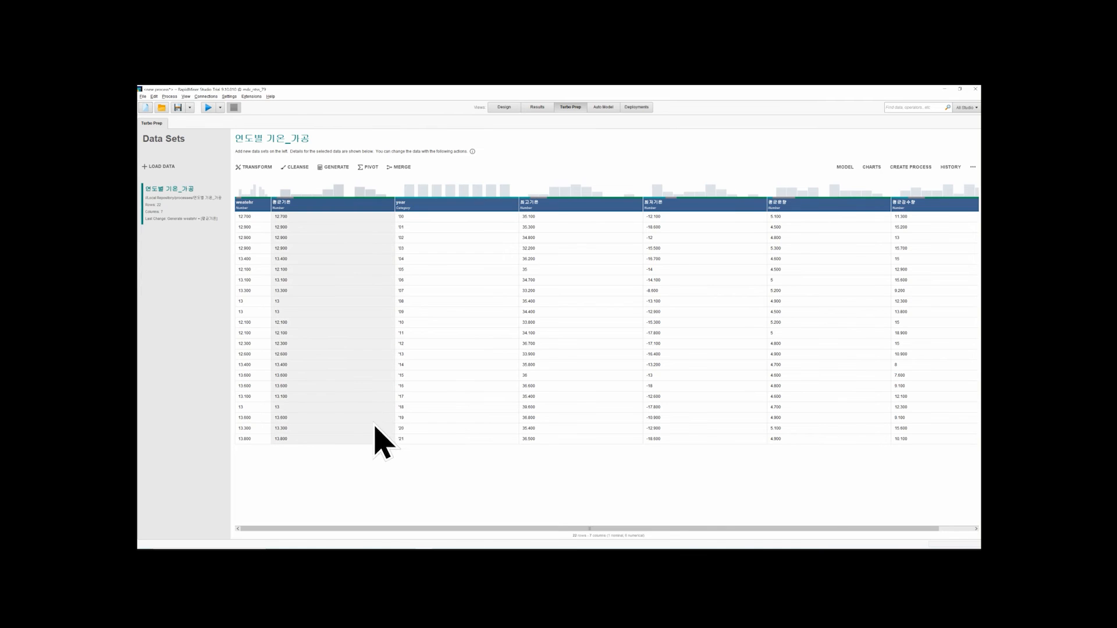
Look over the data set's columns, then view the Generate options and leave without creating a column
{"action": "left_click", "coordinate": [387, 259]}
{"action": "left_click", "coordinate": [423, 267]}
{"action": "left_click", "coordinate": [559, 308]}
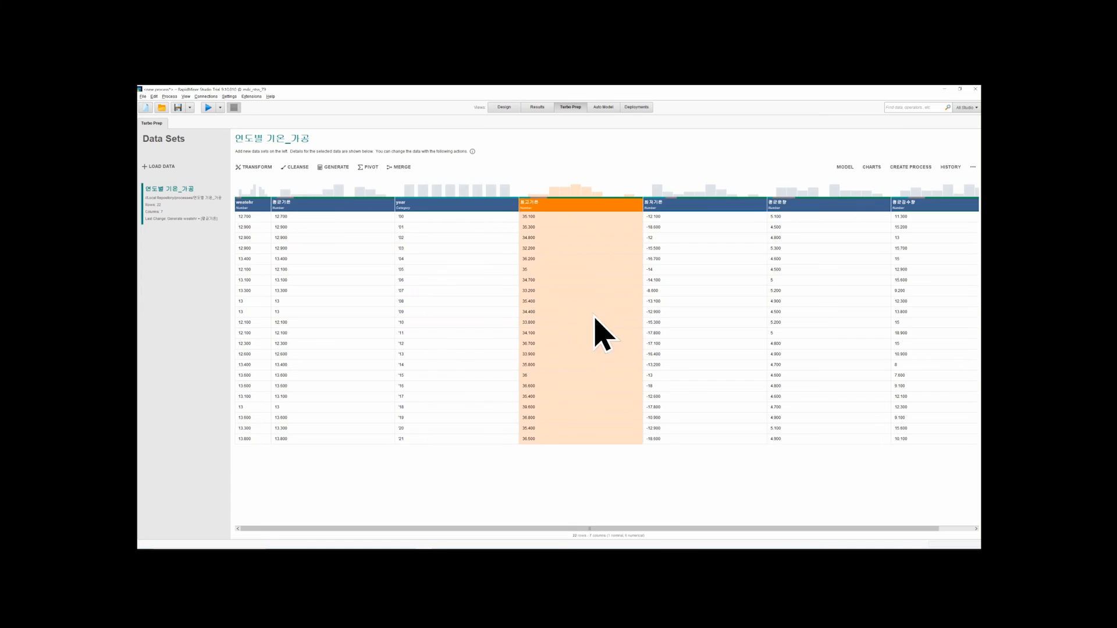
{"action": "left_click", "coordinate": [663, 356]}
{"action": "scroll", "coordinate": [636, 428], "scroll_direction": "right", "scroll_amount": 1}
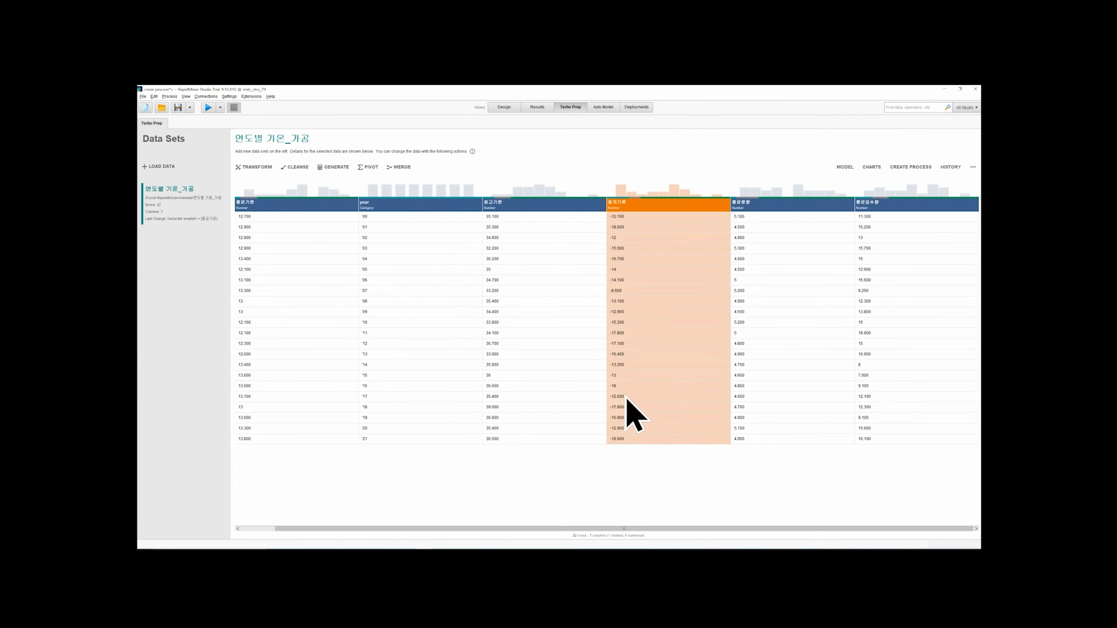
{"action": "scroll", "coordinate": [640, 407], "scroll_direction": "left", "scroll_amount": 1}
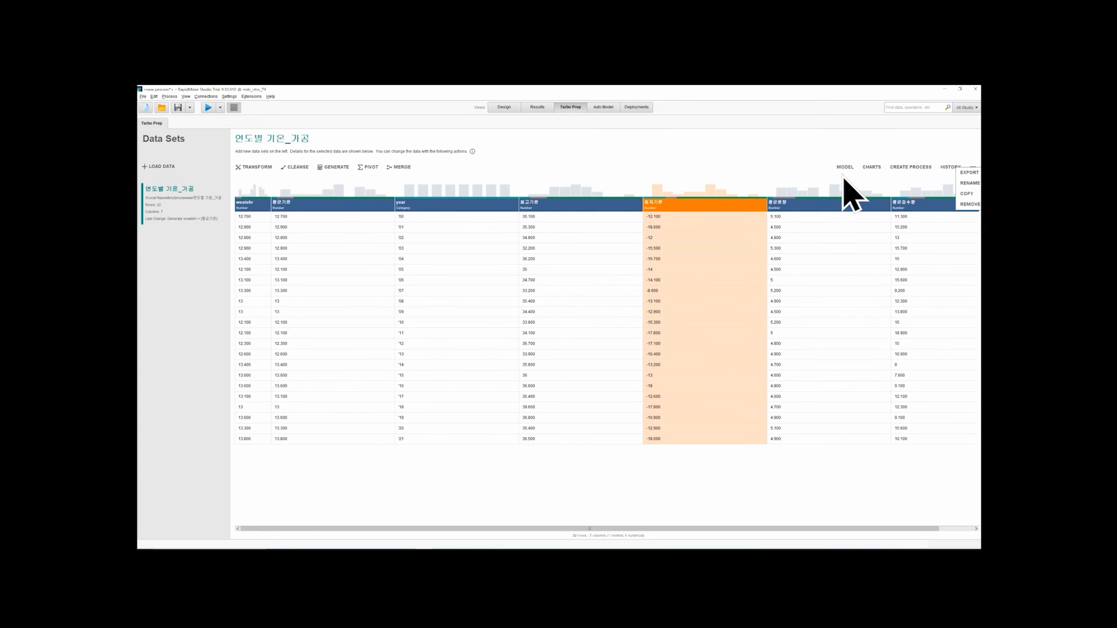
{"action": "left_click", "coordinate": [340, 170]}
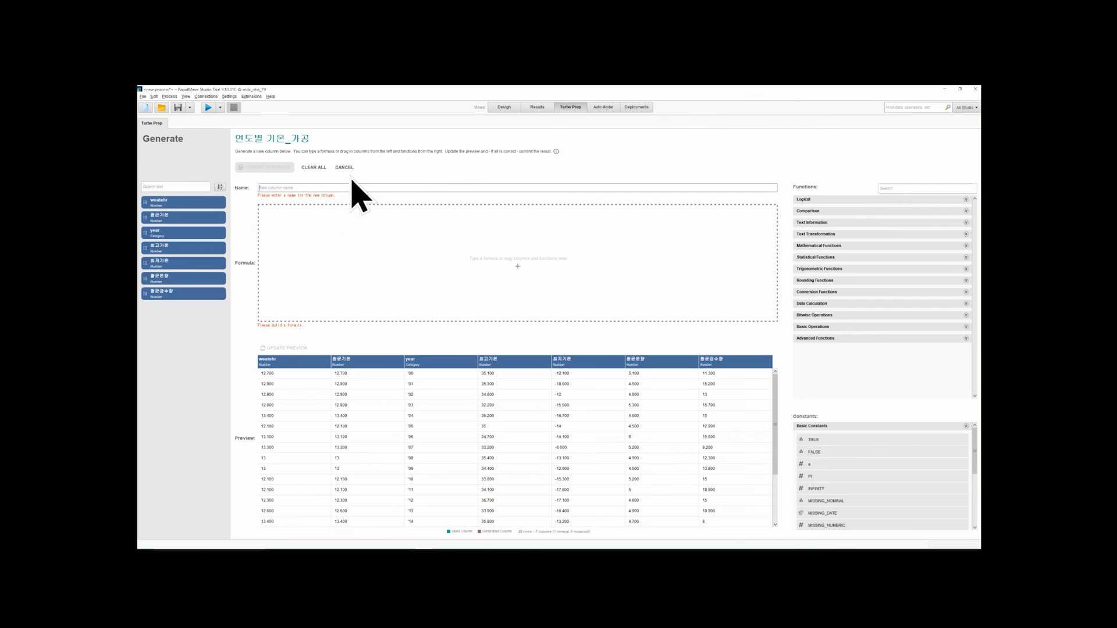
{"action": "left_click", "coordinate": [346, 169]}
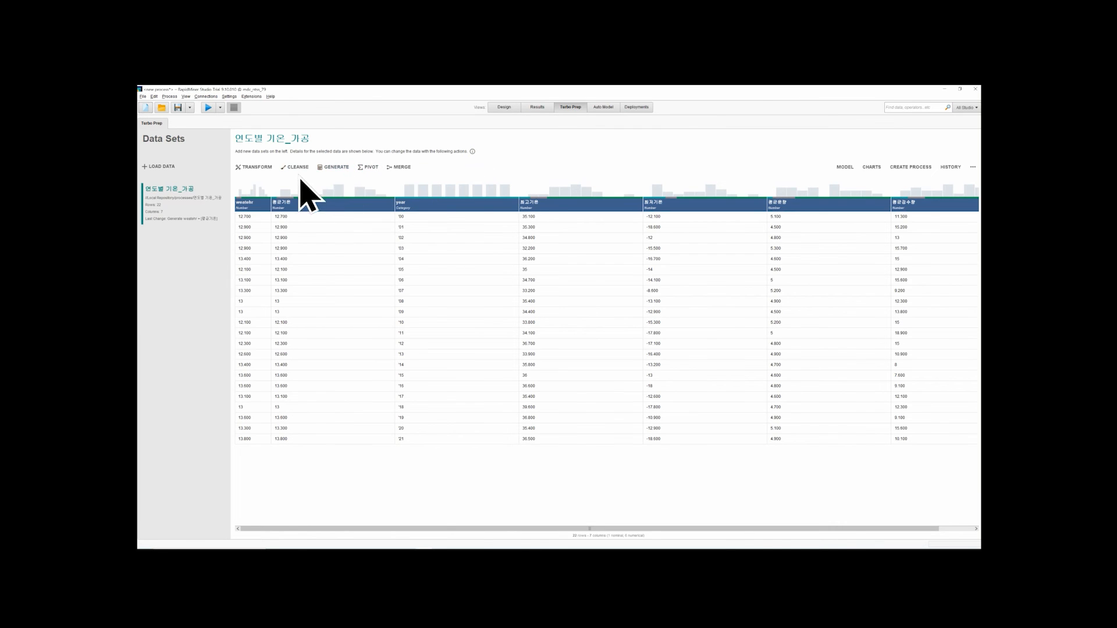
Build a pivot table grouped by 평균기온, 최고기온, 최저기온 and year, and commit it
{"action": "left_click", "coordinate": [364, 167]}
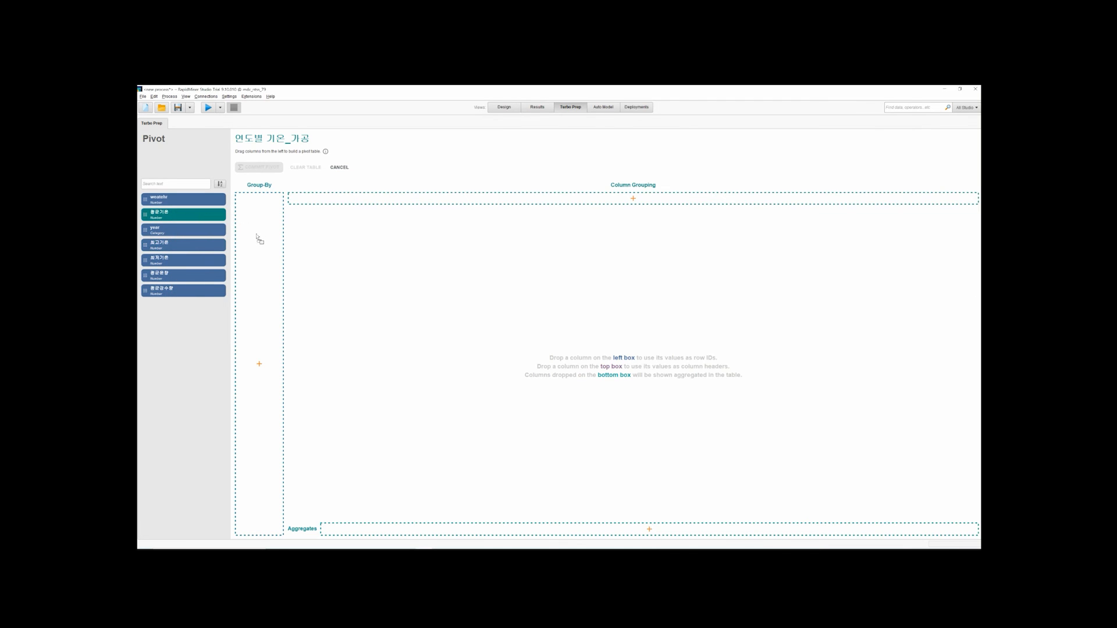
{"action": "left_click_drag", "start_coordinate": [259, 238], "coordinate": [259, 240]}
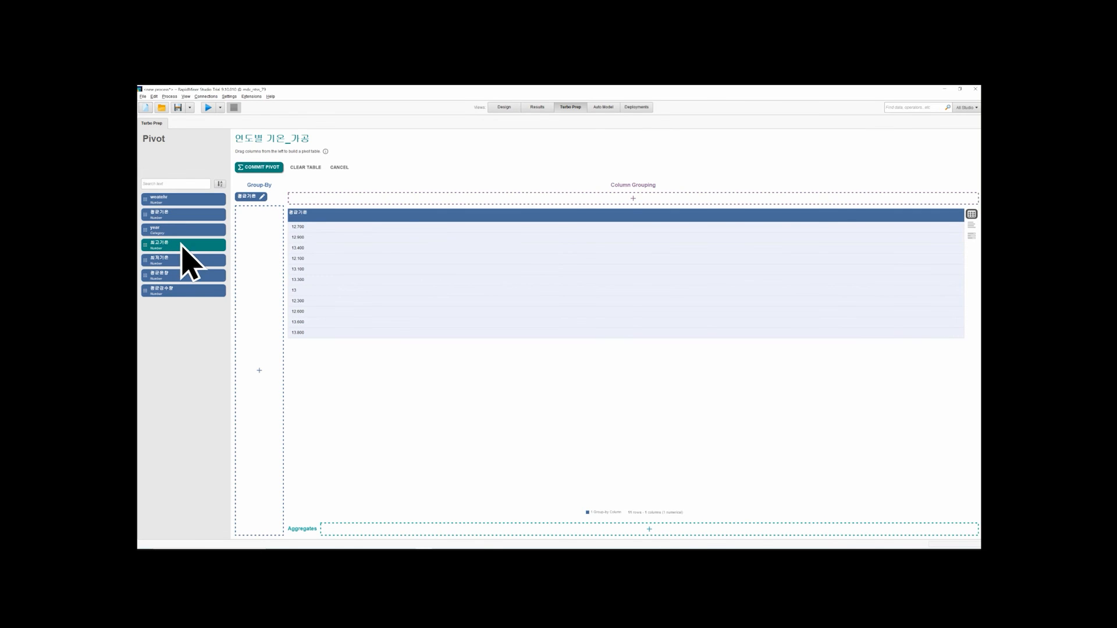
{"action": "left_click_drag", "start_coordinate": [243, 250], "coordinate": [262, 281]}
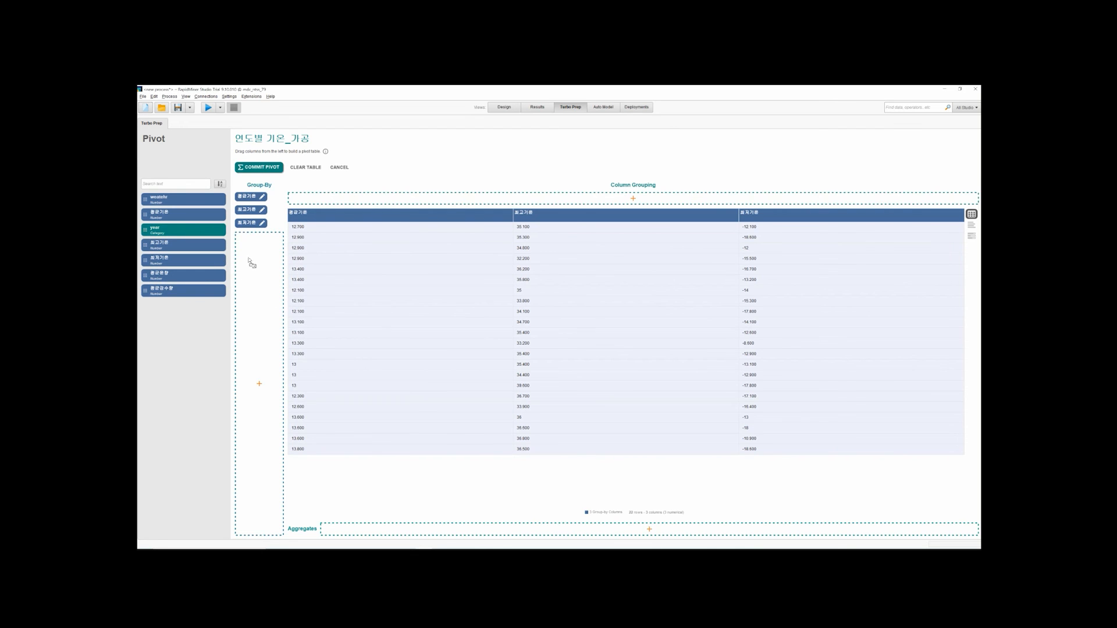
{"action": "left_click_drag", "start_coordinate": [250, 263], "coordinate": [256, 279]}
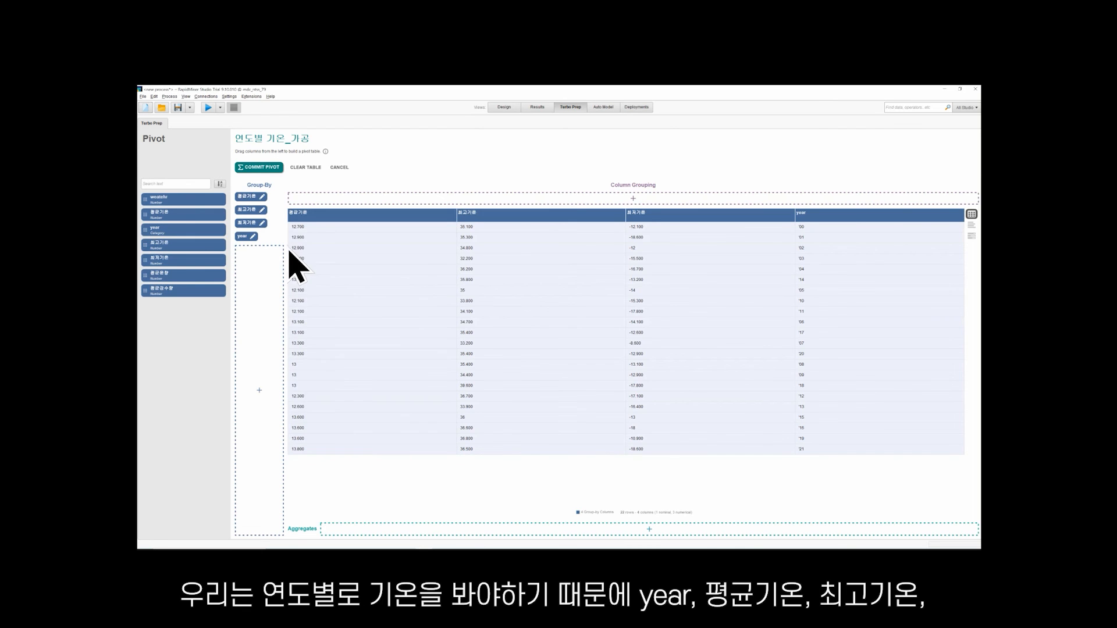
{"action": "left_click", "coordinate": [265, 168]}
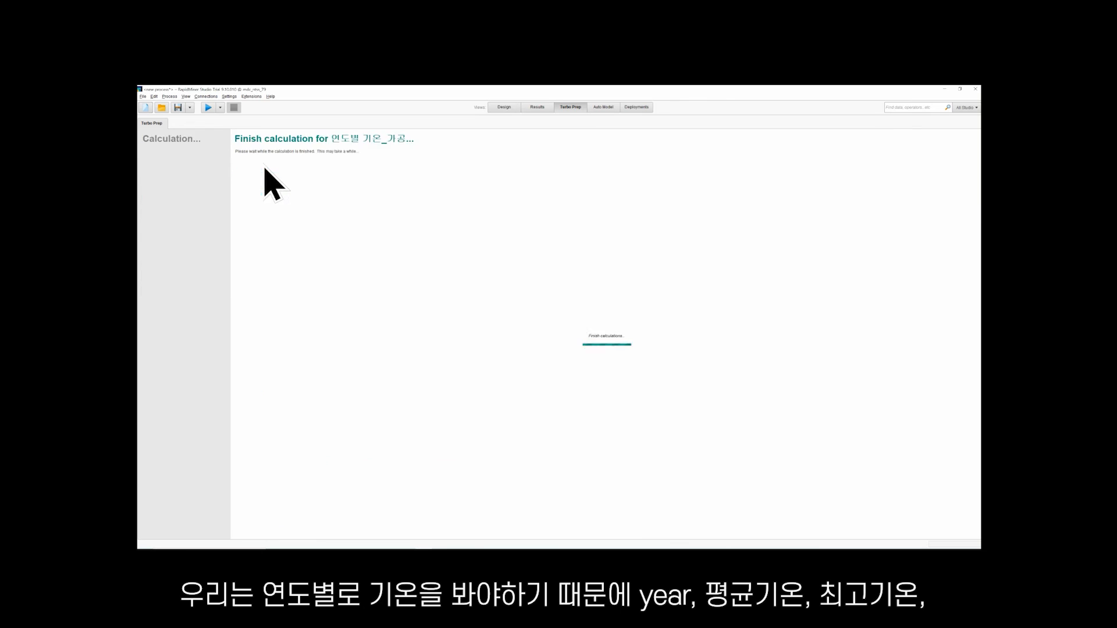
Try removing the year column with Transform, discarding the uncommitted transformation
{"action": "left_click", "coordinate": [831, 203]}
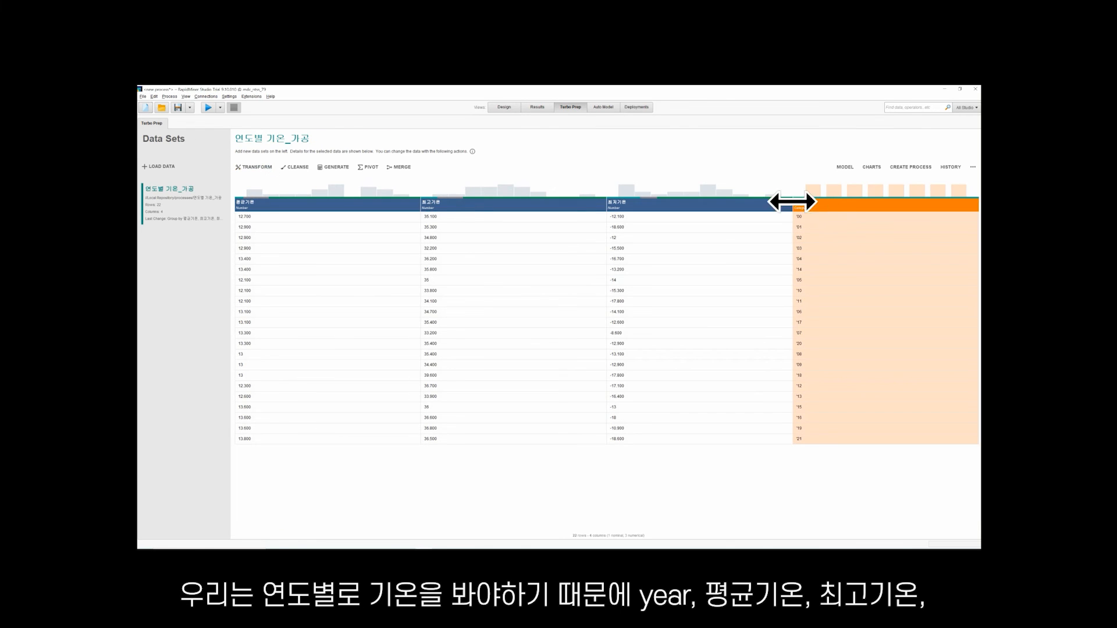
{"action": "left_click", "coordinate": [260, 168]}
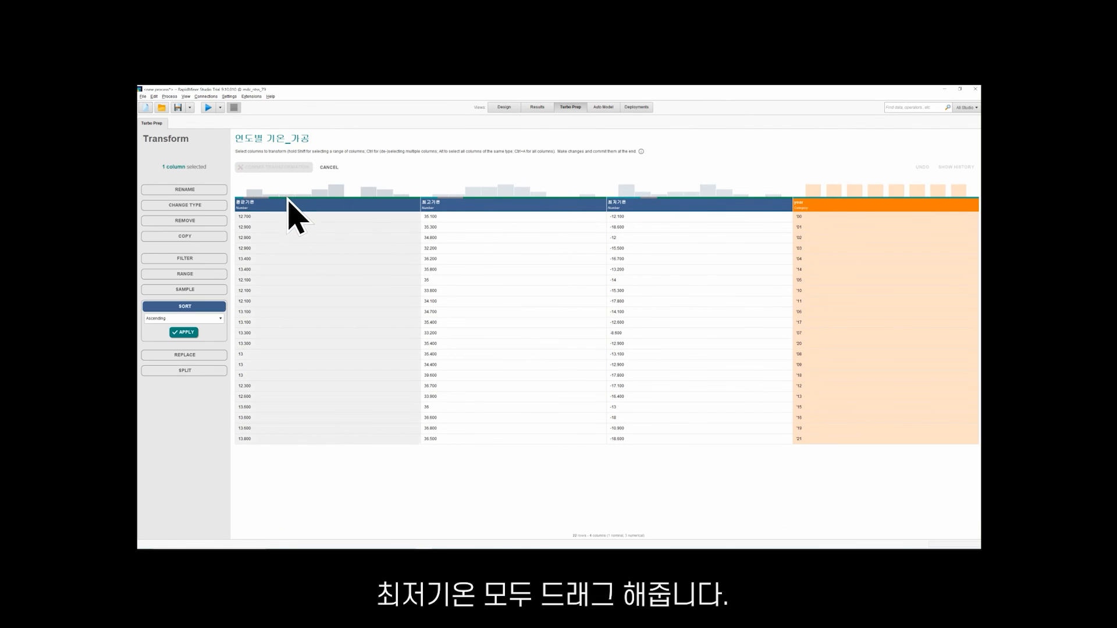
{"action": "left_click", "coordinate": [327, 207]}
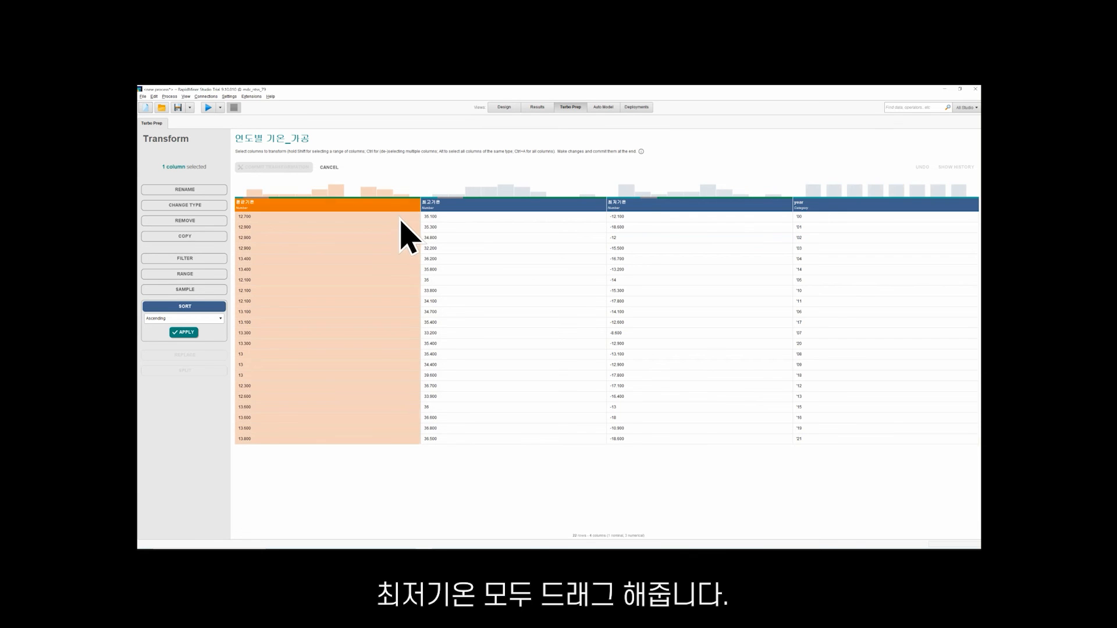
{"action": "left_click", "coordinate": [800, 211]}
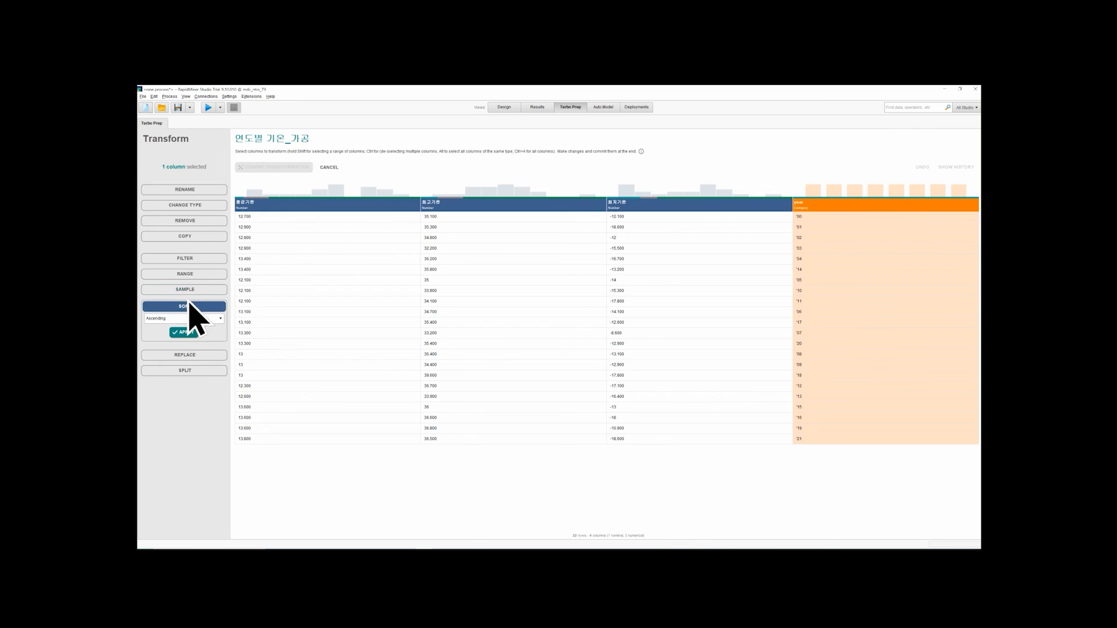
{"action": "left_click", "coordinate": [187, 207]}
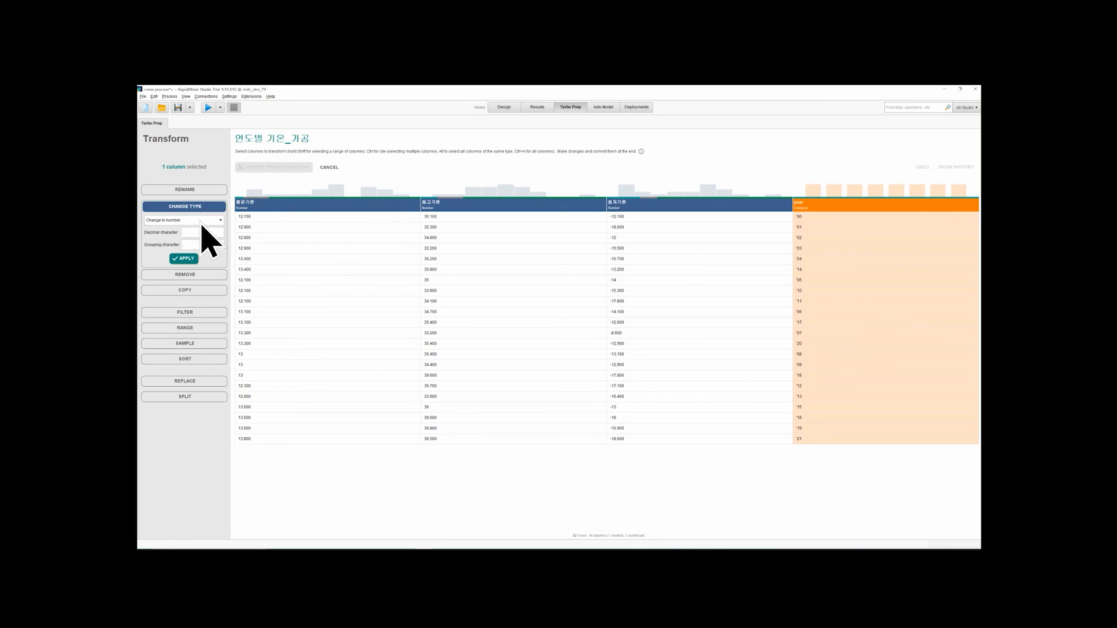
{"action": "left_click", "coordinate": [198, 191]}
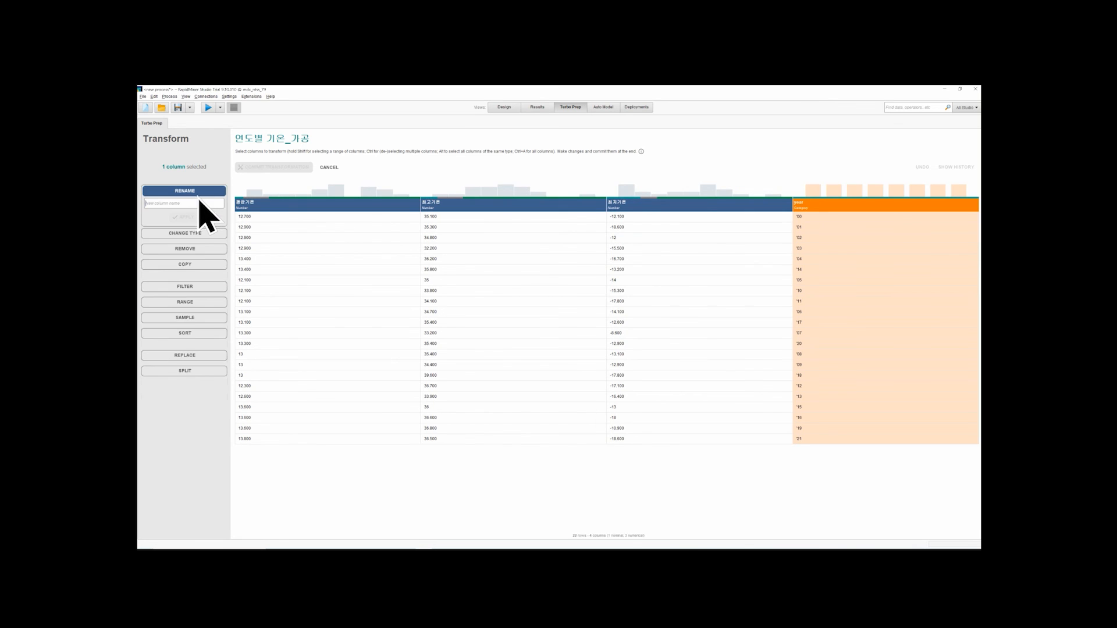
{"action": "left_click", "coordinate": [192, 249]}
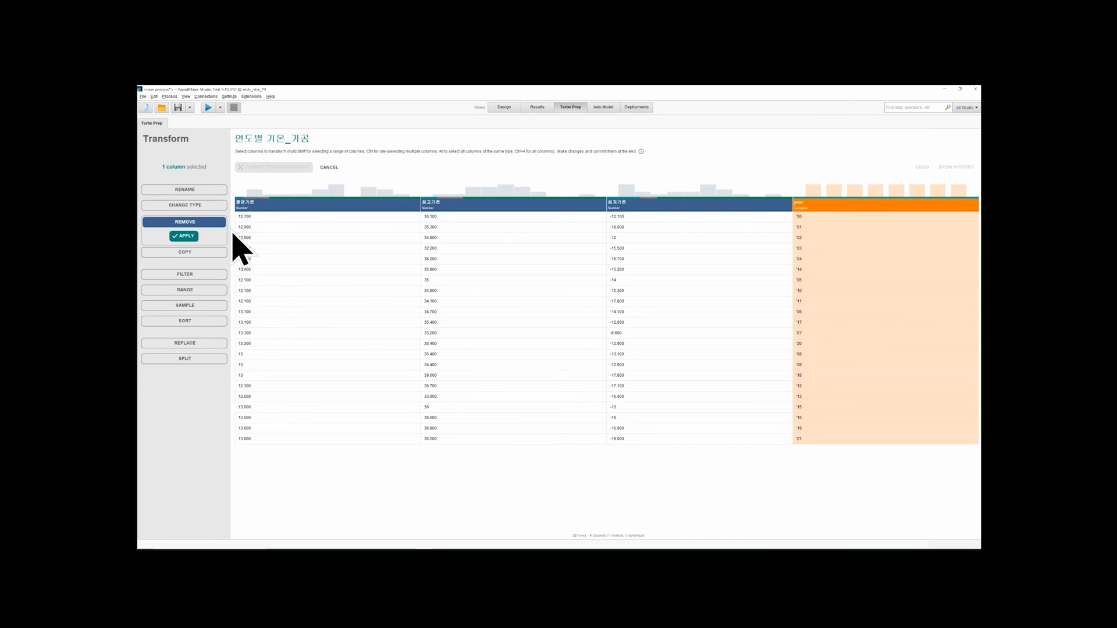
{"action": "left_click", "coordinate": [188, 237]}
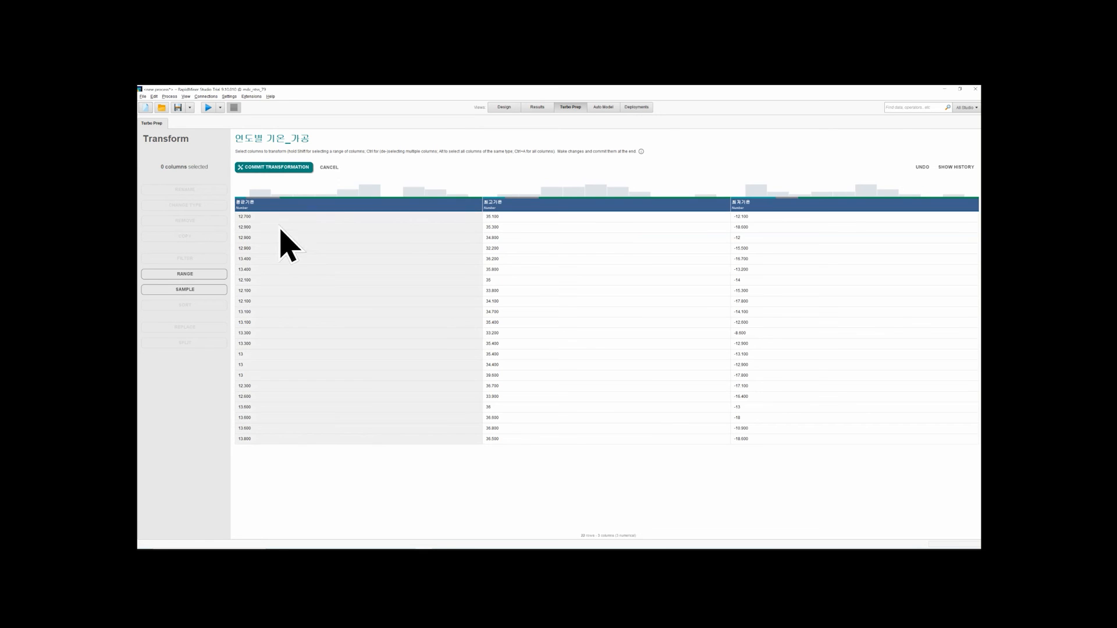
{"action": "left_click", "coordinate": [329, 169]}
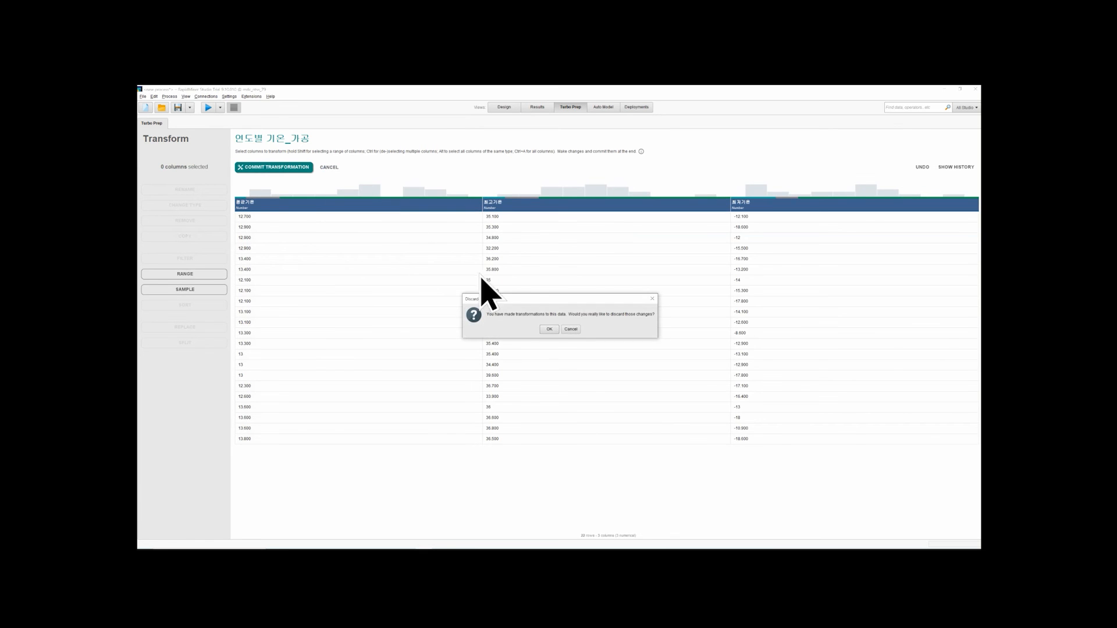
{"action": "left_click", "coordinate": [549, 329]}
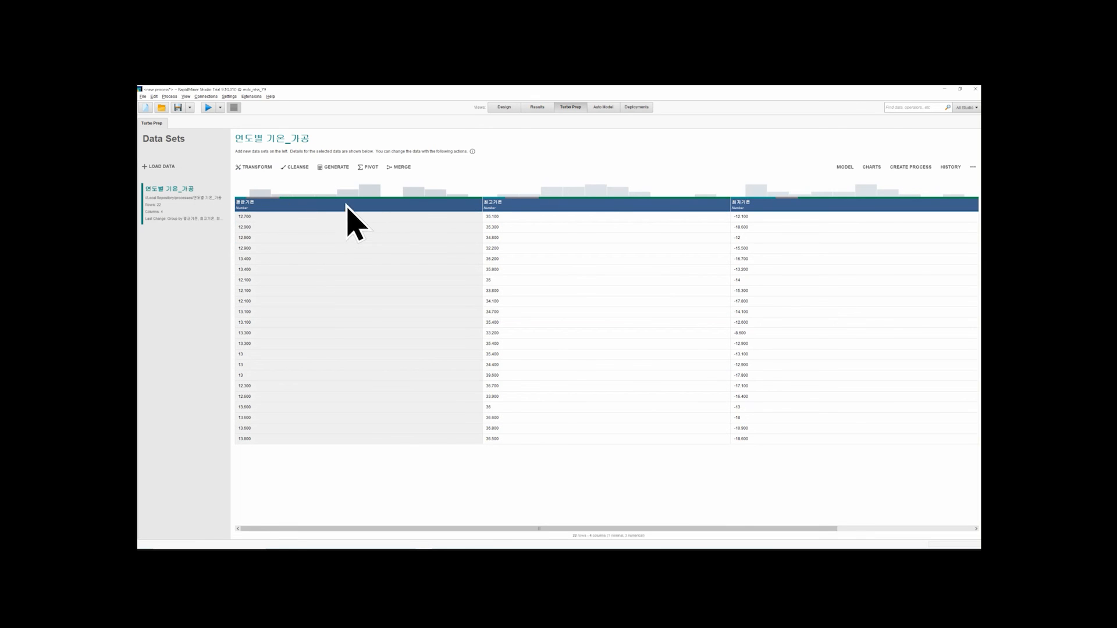
Build a pivot table grouped by year first, followed by 평균기온, 최고기온 and 최저기온, and commit it
{"action": "left_click", "coordinate": [369, 168]}
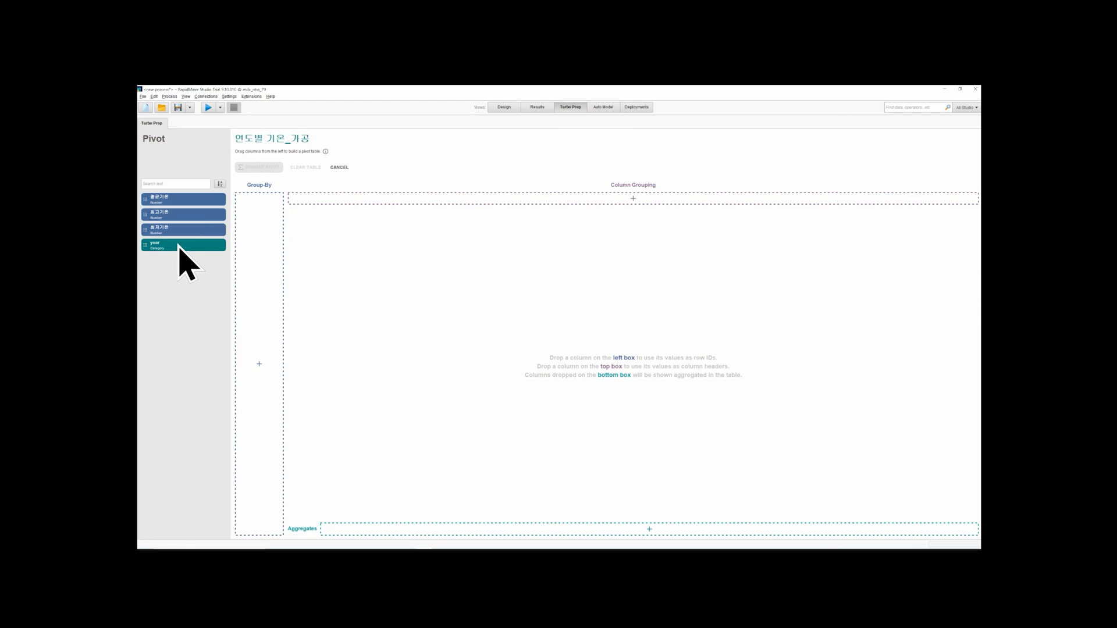
{"action": "left_click_drag", "start_coordinate": [224, 242], "coordinate": [256, 250]}
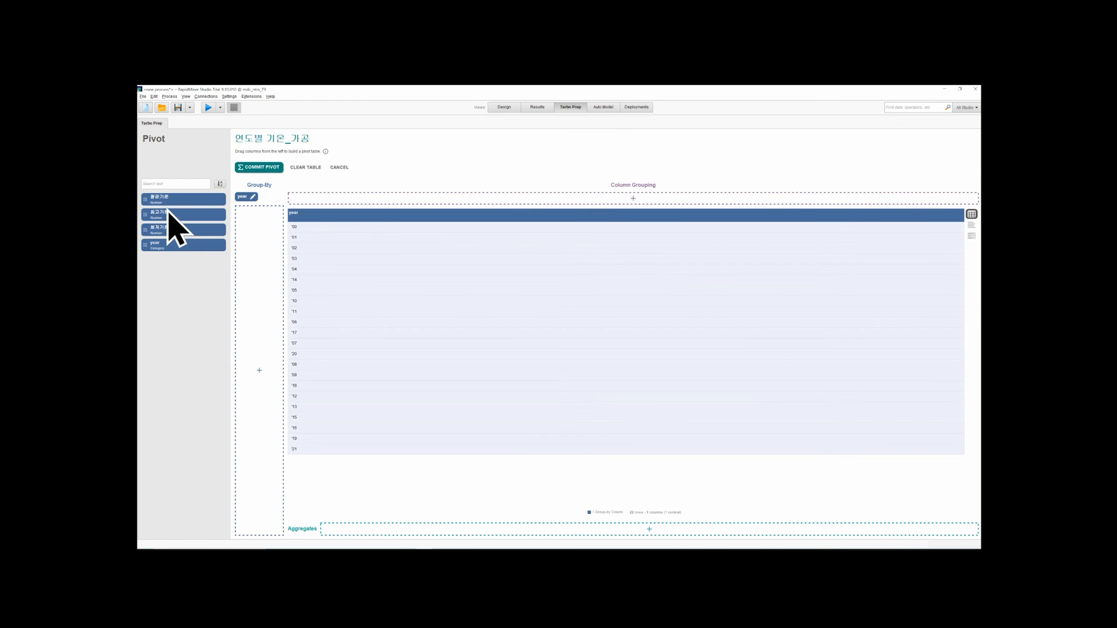
{"action": "left_click_drag", "start_coordinate": [248, 238], "coordinate": [265, 275]}
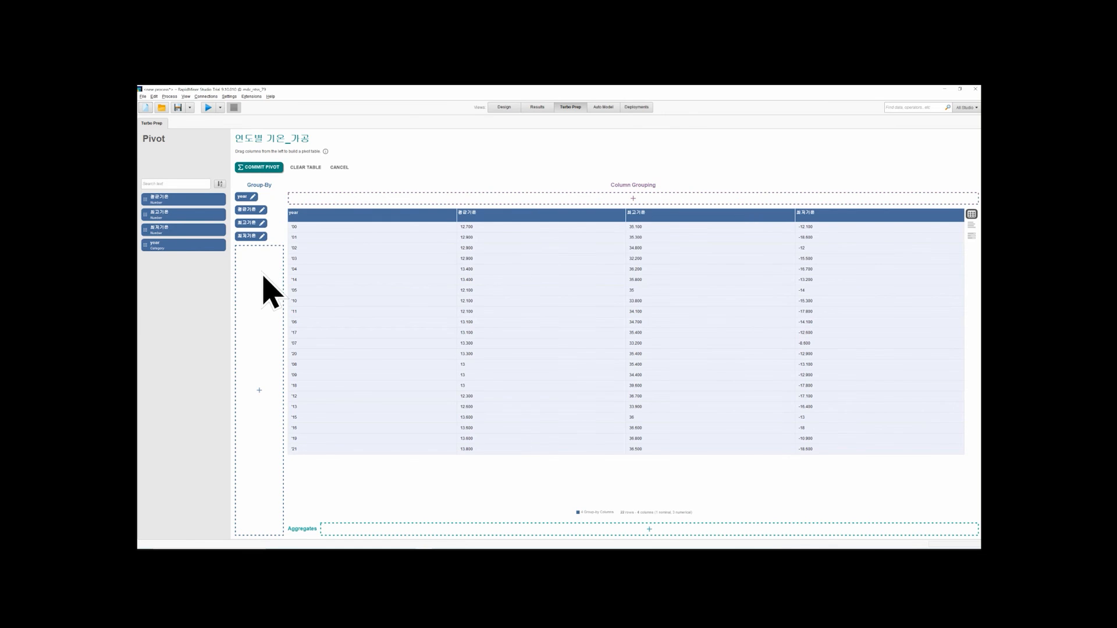
{"action": "left_click", "coordinate": [259, 168]}
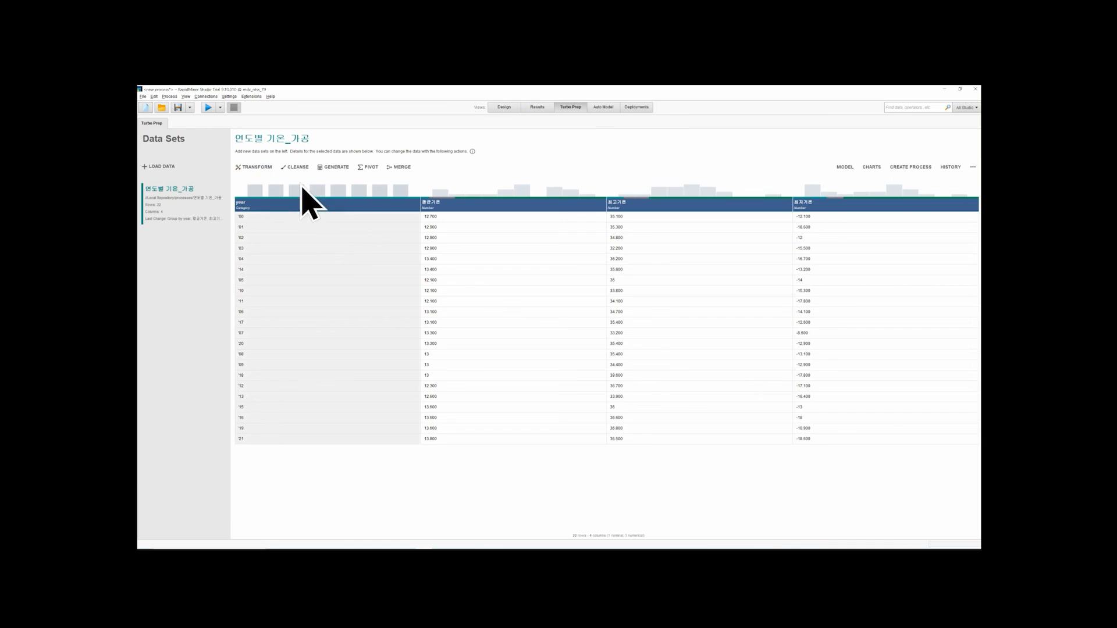
Open the pivoted data's chart, preview it as Bar (Column), and set the plot type back to Line
{"action": "left_click", "coordinate": [870, 168]}
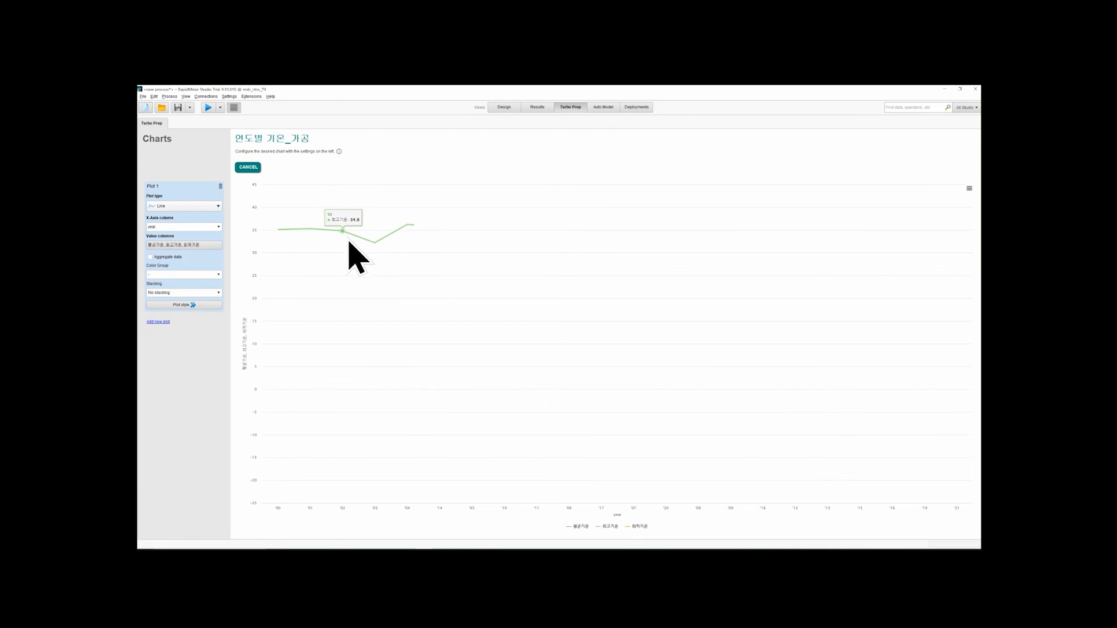
{"action": "left_click", "coordinate": [211, 207]}
{"action": "left_click", "coordinate": [212, 213]}
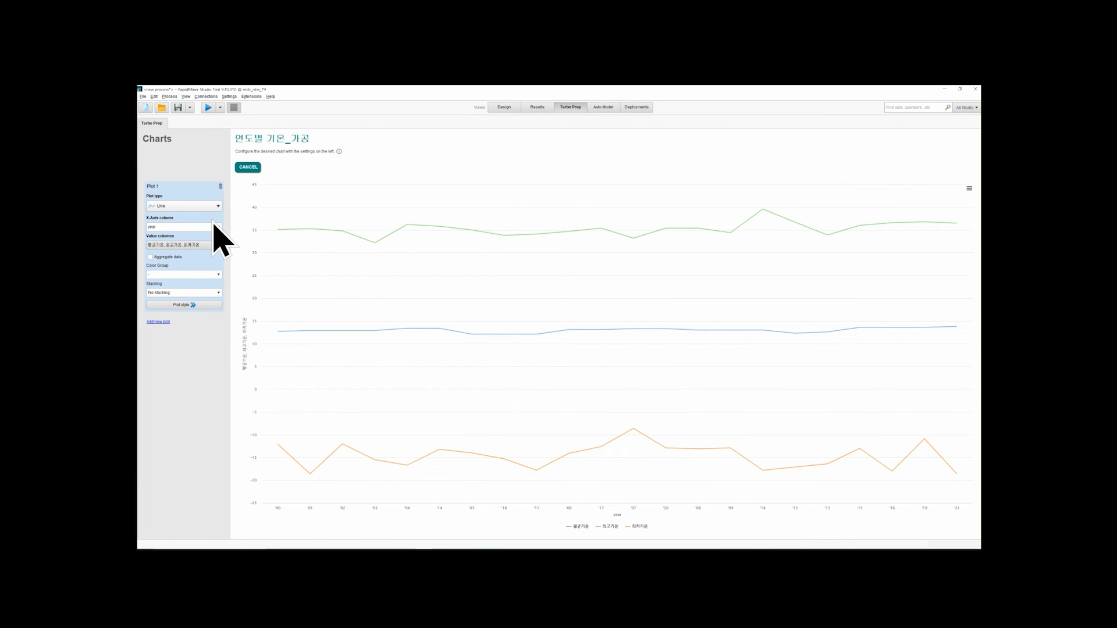
{"action": "left_click", "coordinate": [214, 208]}
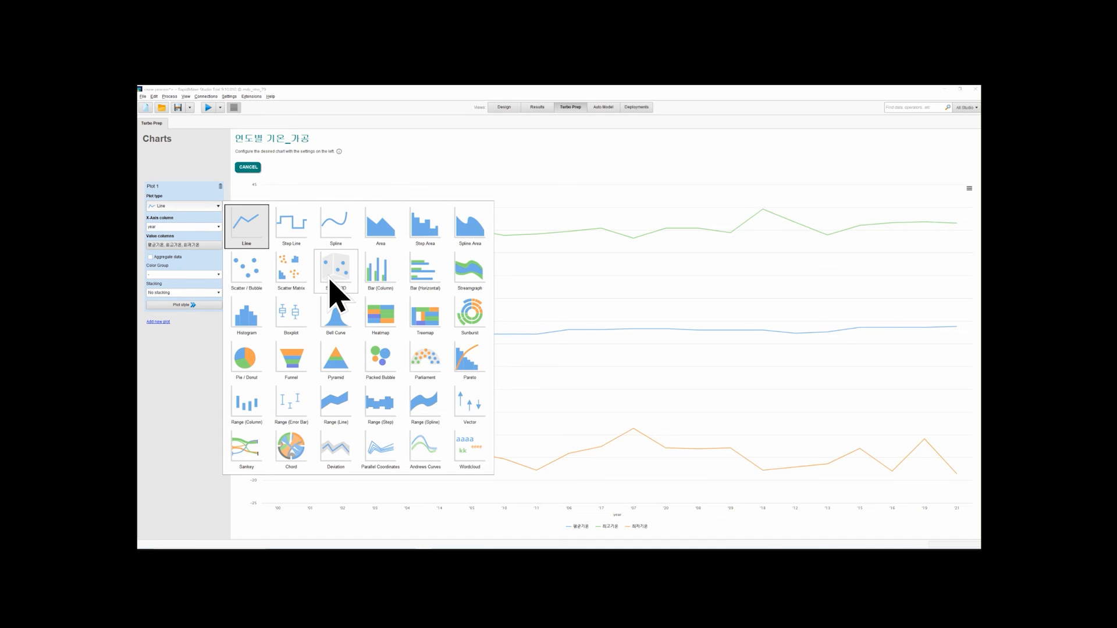
{"action": "left_click", "coordinate": [378, 283]}
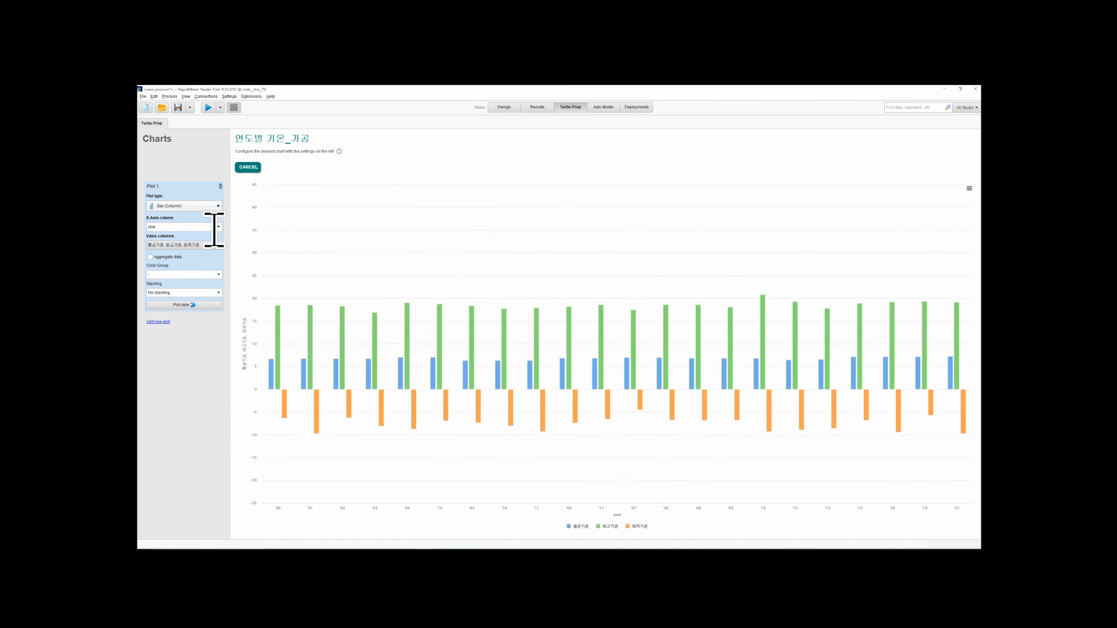
{"action": "left_click", "coordinate": [215, 207]}
{"action": "left_click", "coordinate": [236, 224]}
Use year as the chart's X-axis column and apply 평균기온, 최고기온 and 최저기온 as its value columns
{"action": "left_click", "coordinate": [213, 226]}
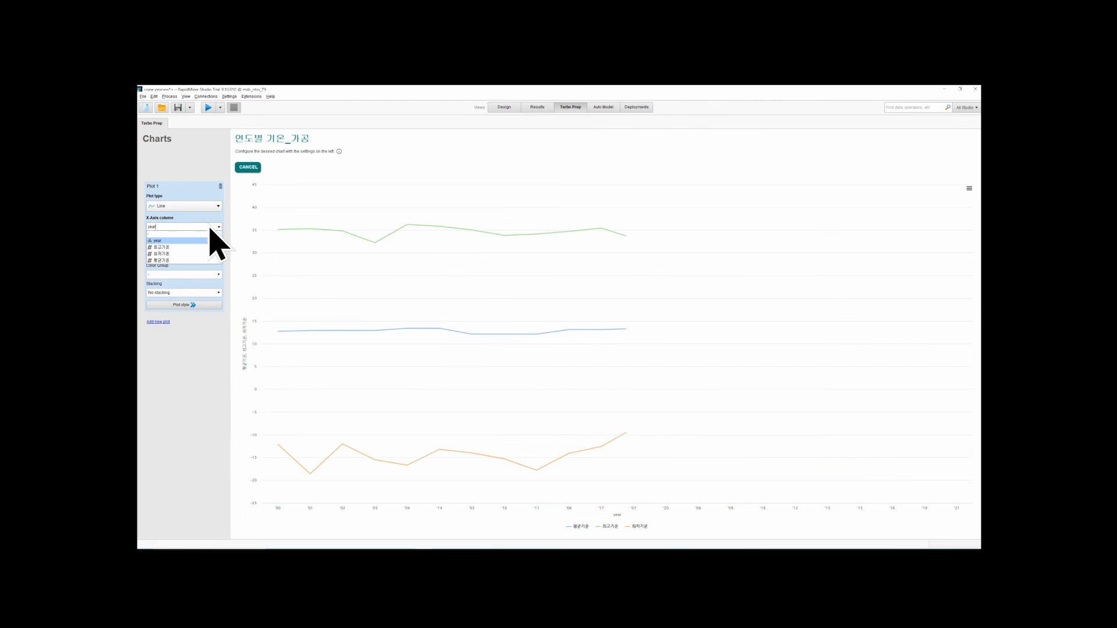
{"action": "left_click", "coordinate": [205, 242]}
{"action": "left_click", "coordinate": [203, 245]}
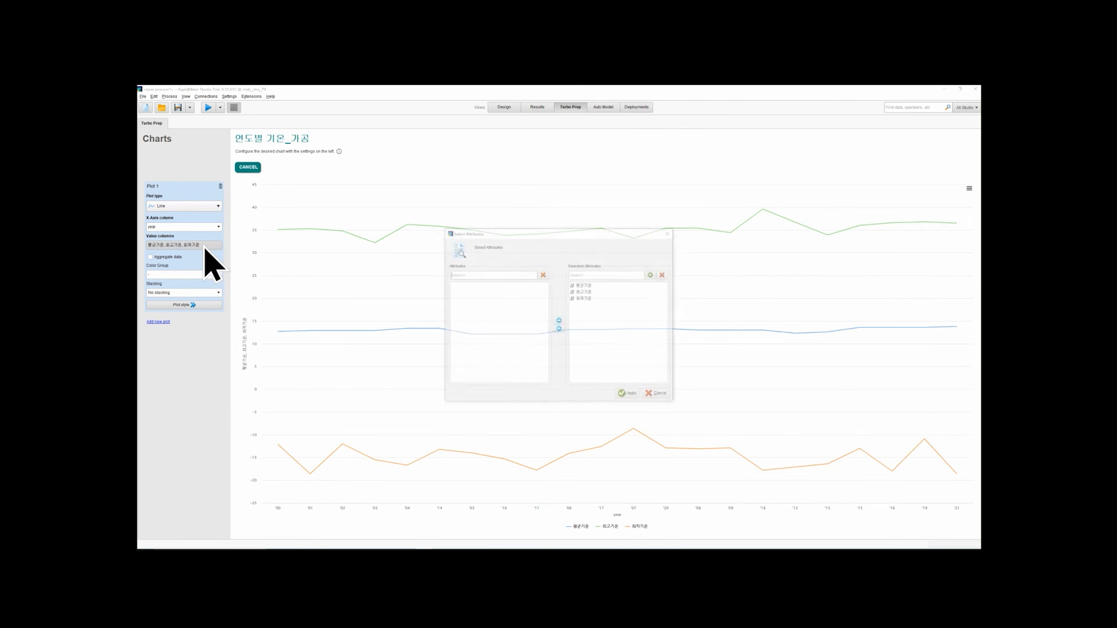
{"action": "left_click", "coordinate": [632, 399]}
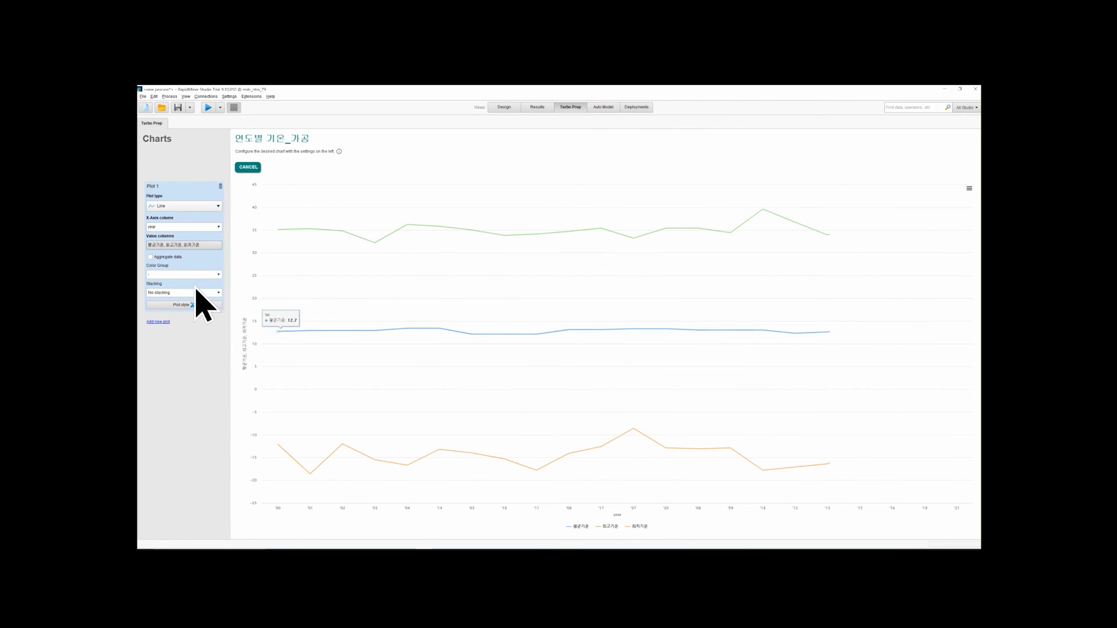
Try year as the chart's color group and Stack values as its stacking, clearing both again
{"action": "left_click", "coordinate": [219, 275]}
{"action": "left_click", "coordinate": [215, 289]}
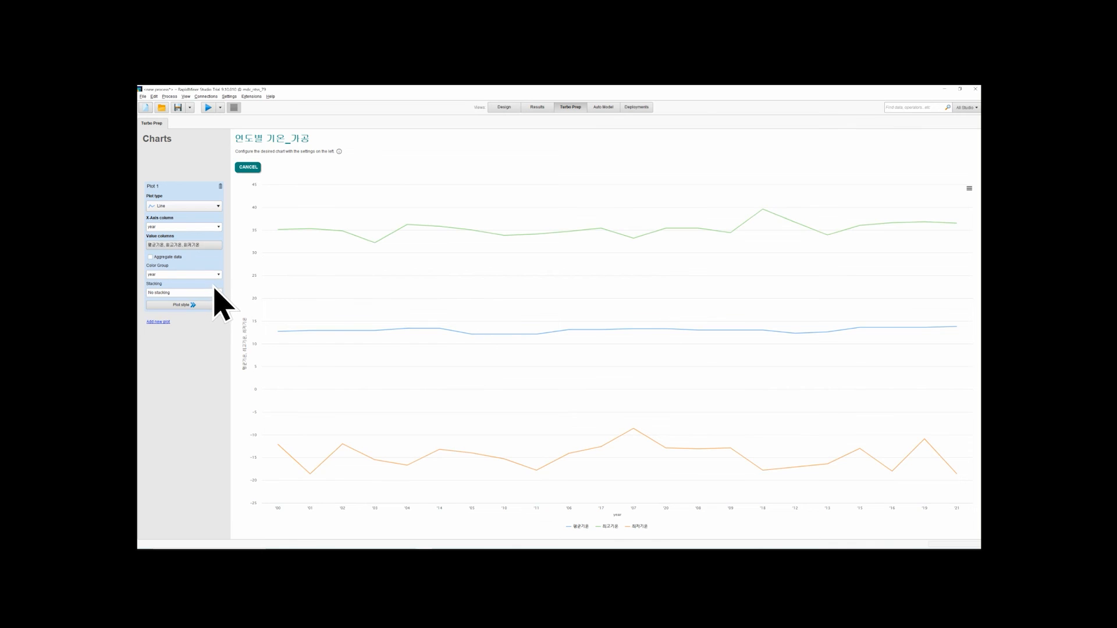
{"action": "left_click", "coordinate": [218, 275]}
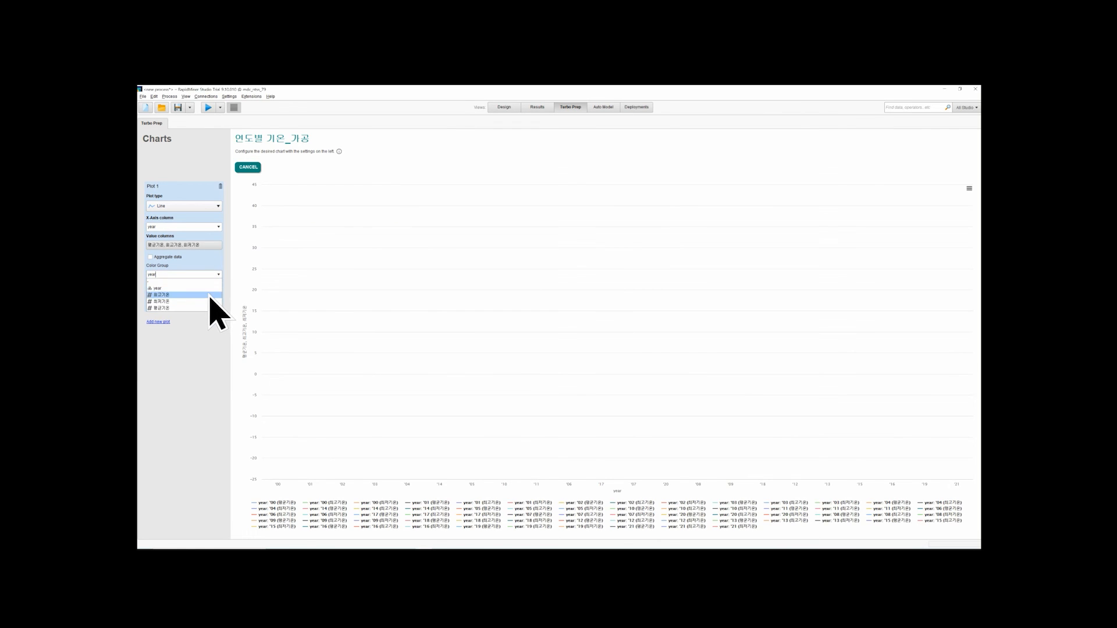
{"action": "left_click", "coordinate": [213, 282]}
{"action": "left_click", "coordinate": [214, 294]}
{"action": "left_click", "coordinate": [213, 306]}
{"action": "left_click", "coordinate": [214, 293]}
{"action": "left_click", "coordinate": [212, 300]}
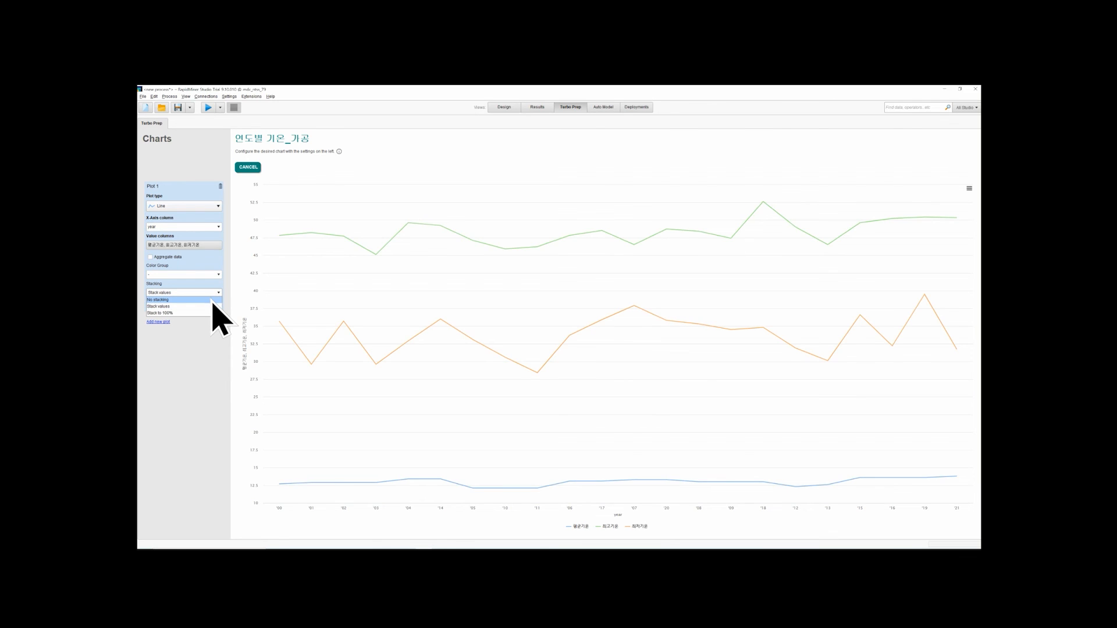
Show point markers on the chart's lines through the plot style settings
{"action": "left_click", "coordinate": [211, 306]}
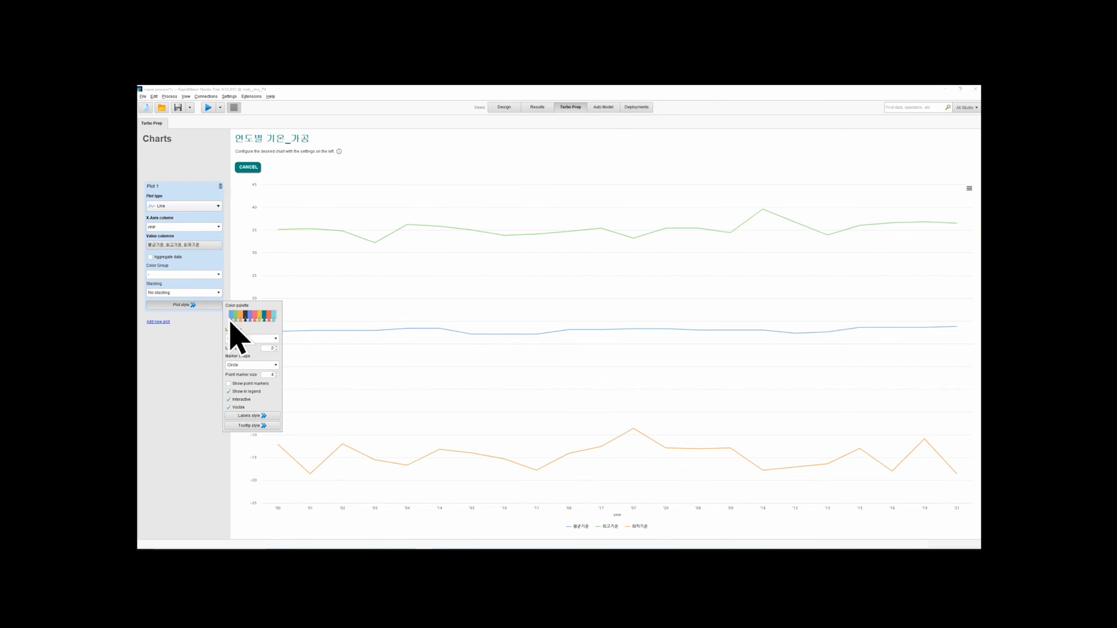
{"action": "left_click", "coordinate": [250, 384]}
{"action": "left_click", "coordinate": [250, 340]}
{"action": "left_click", "coordinate": [251, 340]}
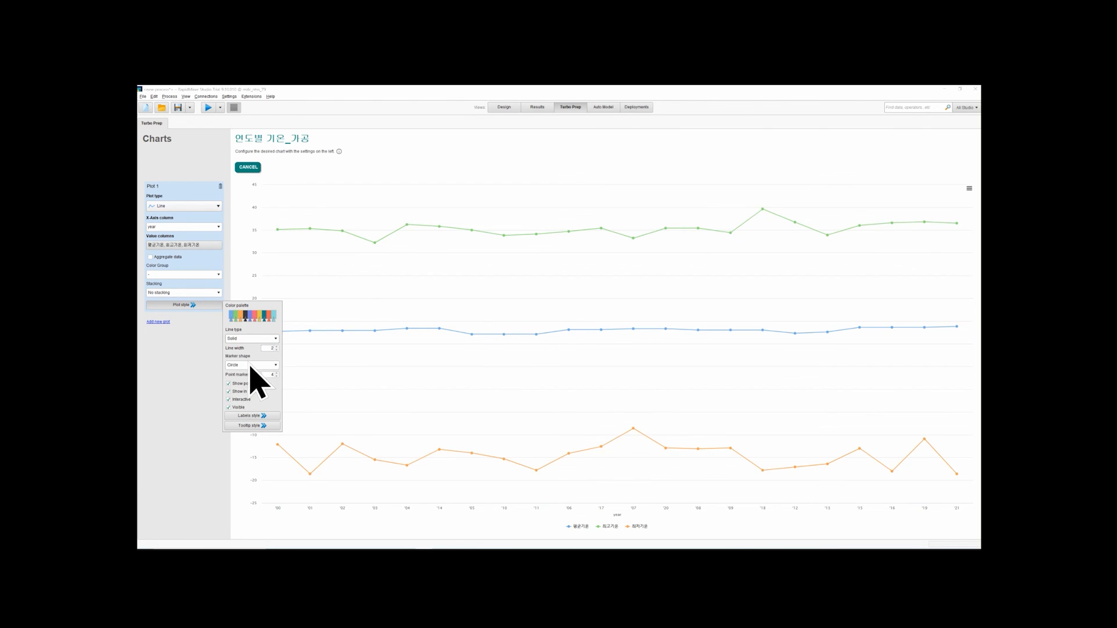
{"action": "left_click", "coordinate": [190, 414]}
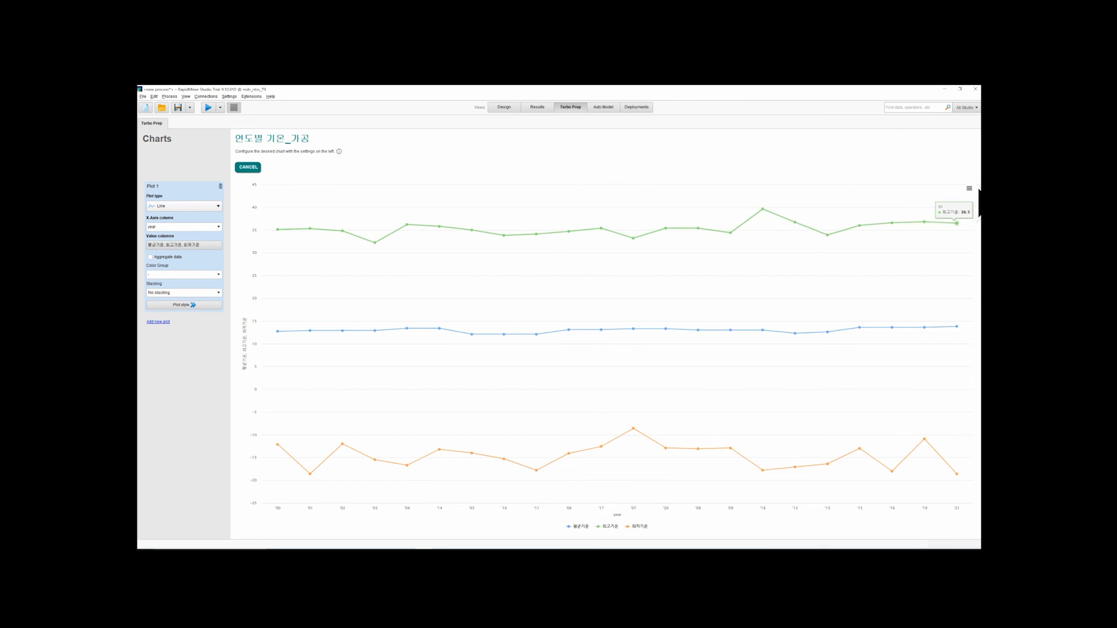
Start exporting the chart as a PNG image, view the possible save locations, and cancel the export
{"action": "left_click", "coordinate": [970, 189]}
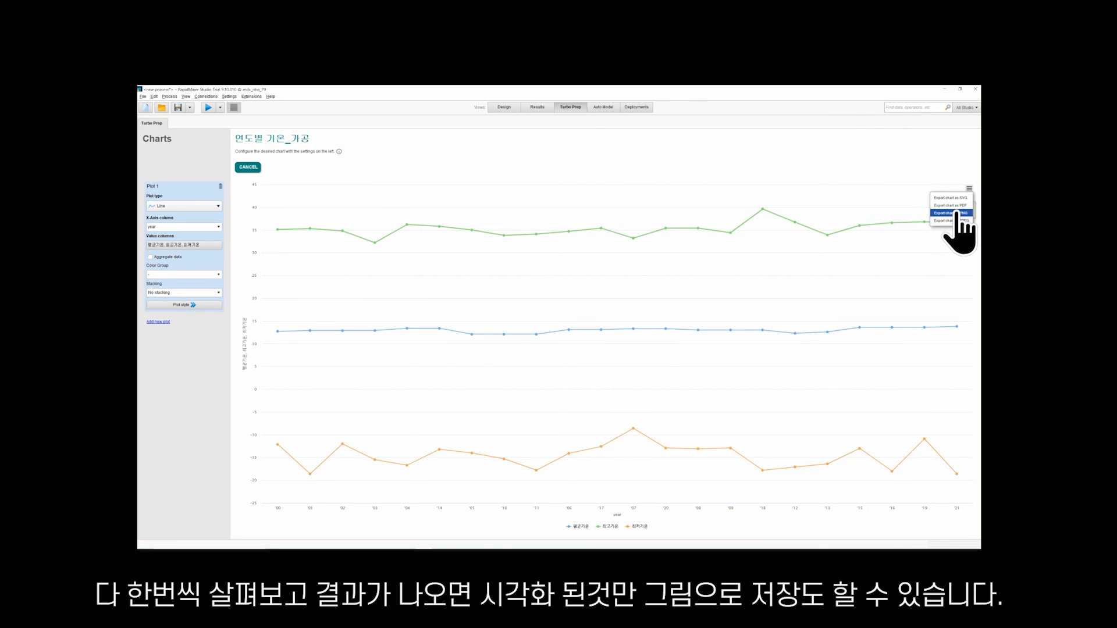
{"action": "left_click", "coordinate": [954, 213]}
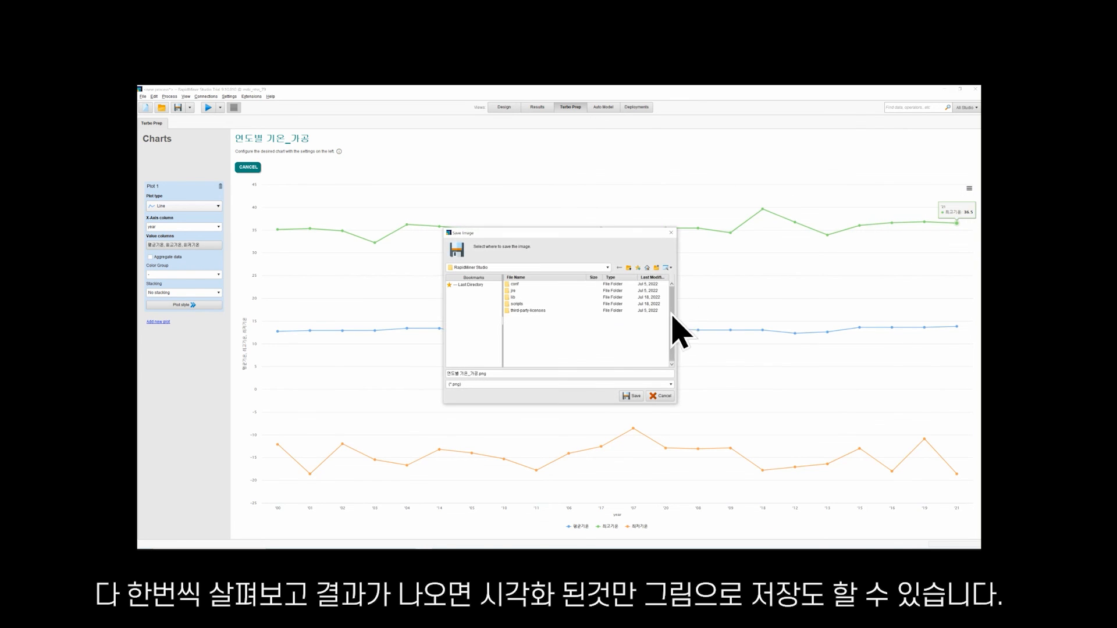
{"action": "left_click", "coordinate": [608, 267]}
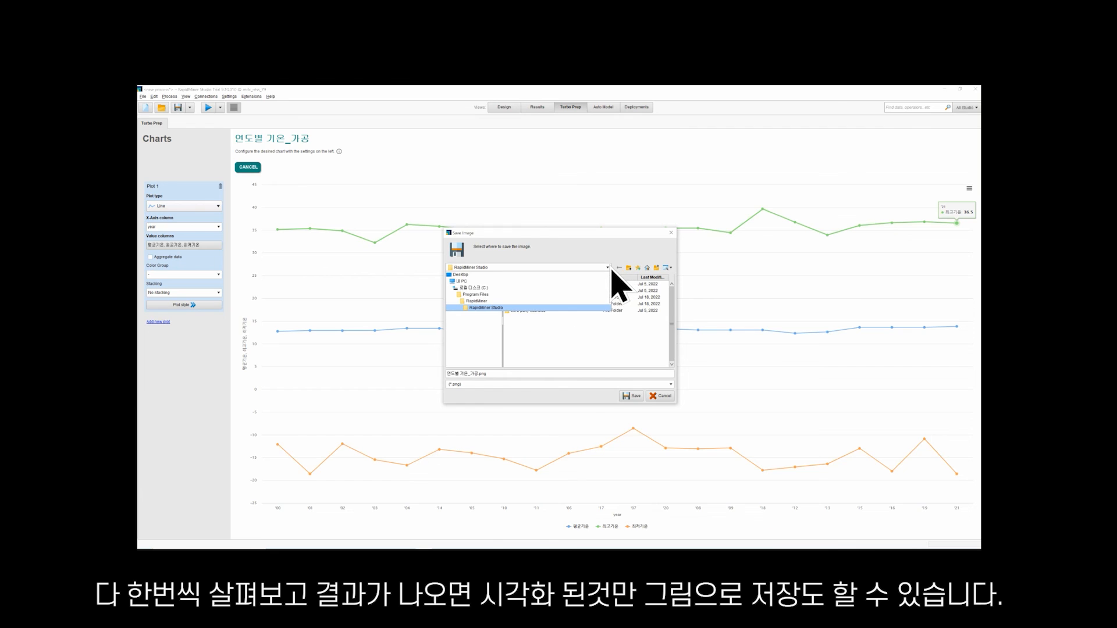
{"action": "left_click", "coordinate": [663, 398]}
{"action": "left_click", "coordinate": [663, 397]}
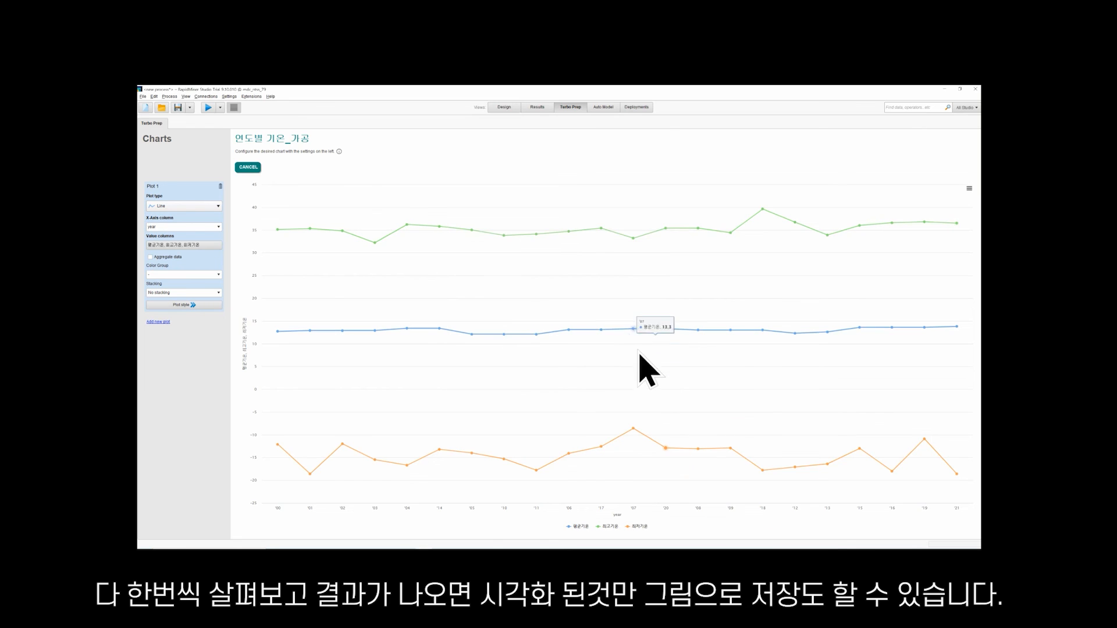
From the Auto Model view, start importing data from the computer and choose the 연도별 기온 CSV file in the test folder
{"action": "left_click", "coordinate": [608, 108]}
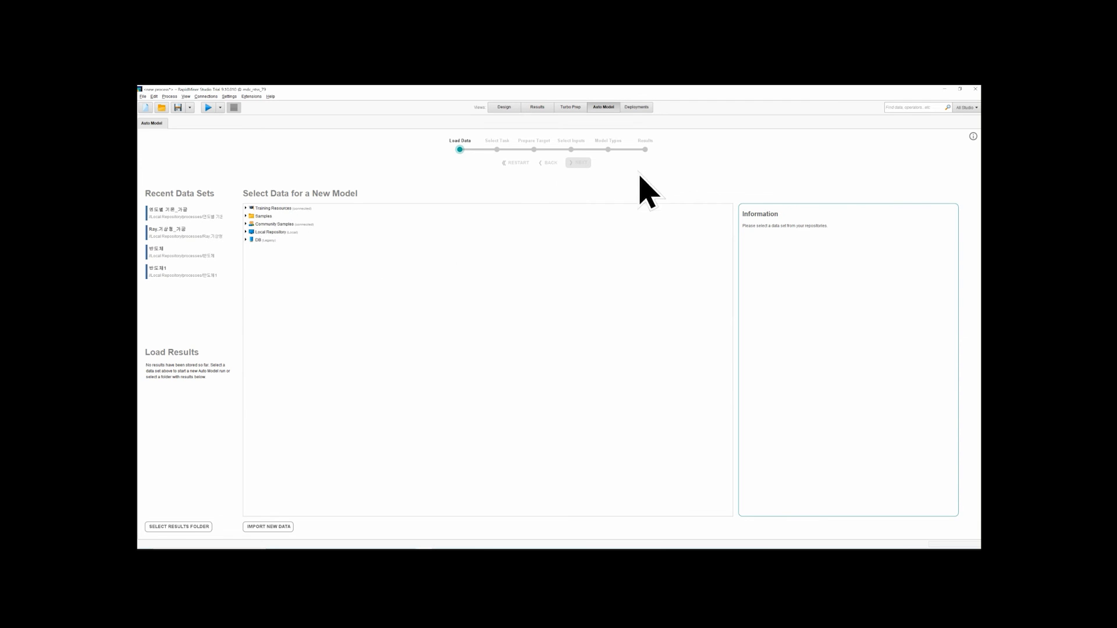
{"action": "left_click", "coordinate": [142, 97]}
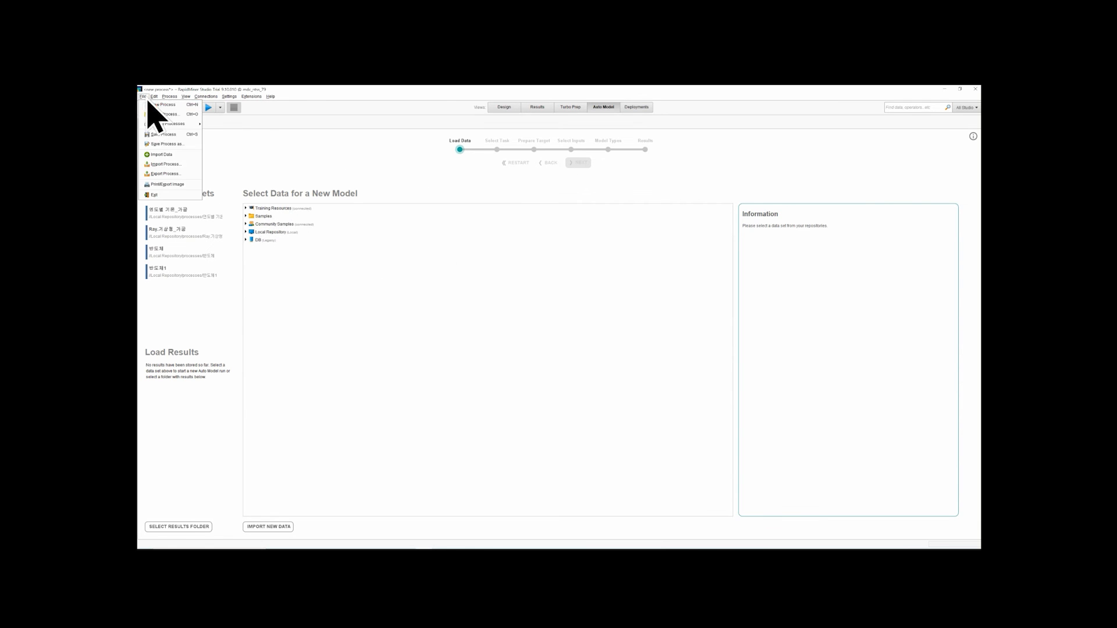
{"action": "left_click", "coordinate": [176, 154]}
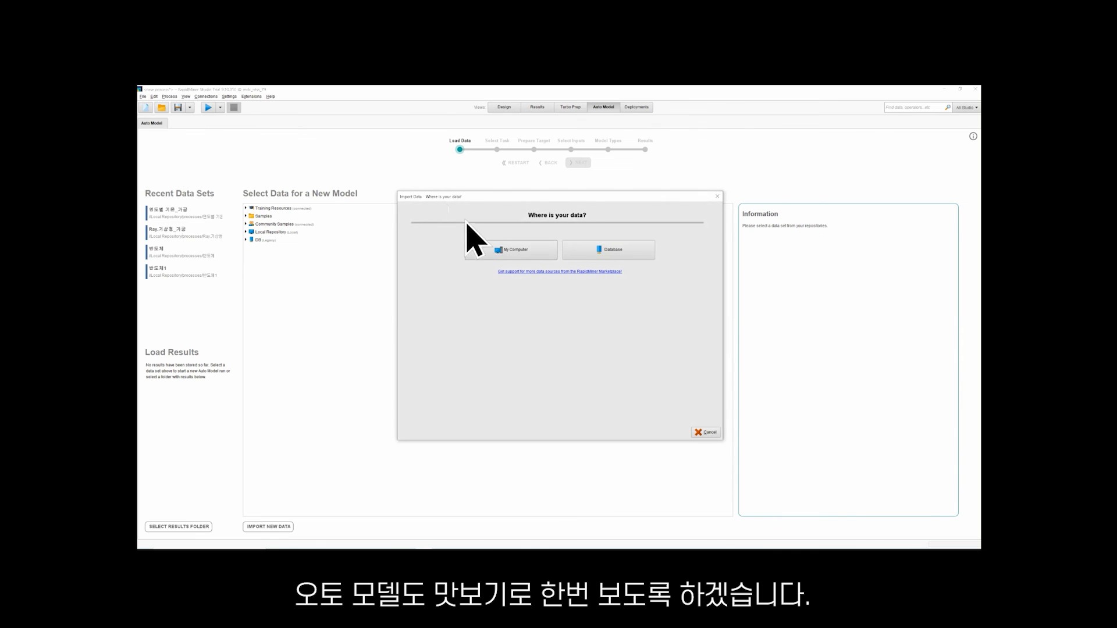
{"action": "left_click", "coordinate": [491, 250]}
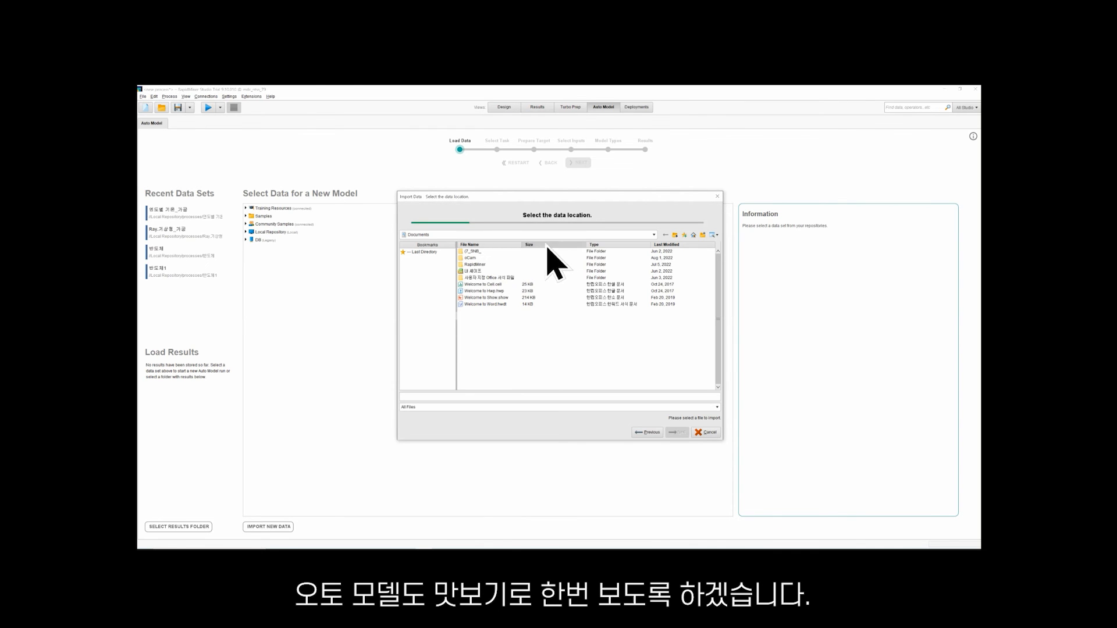
{"action": "left_click", "coordinate": [653, 234]}
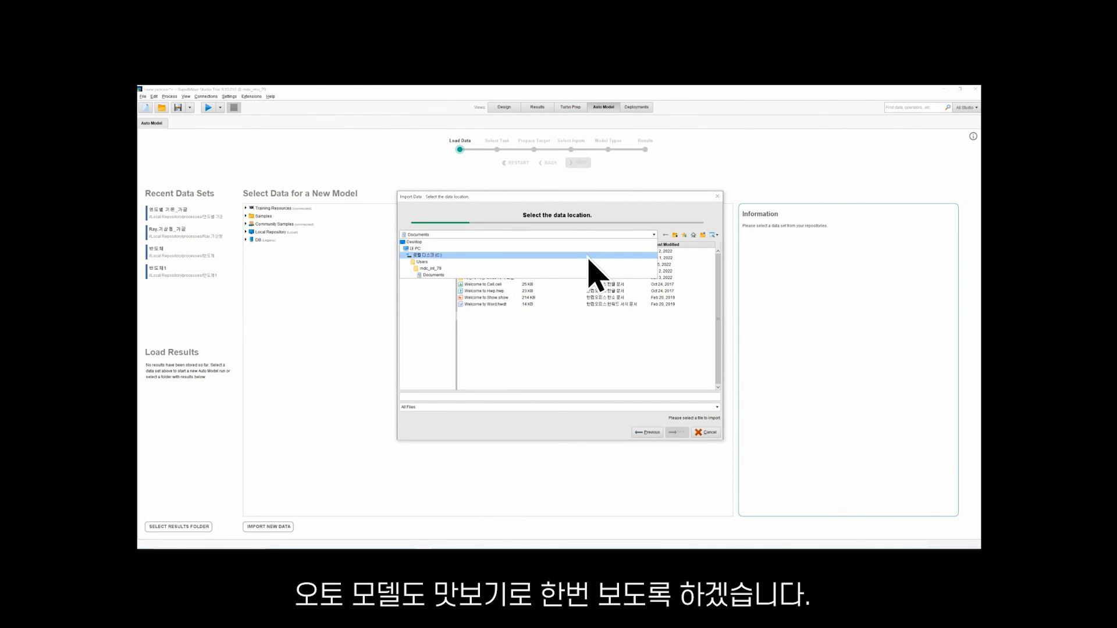
{"action": "left_click", "coordinate": [589, 256]}
{"action": "double_click", "coordinate": [471, 299]}
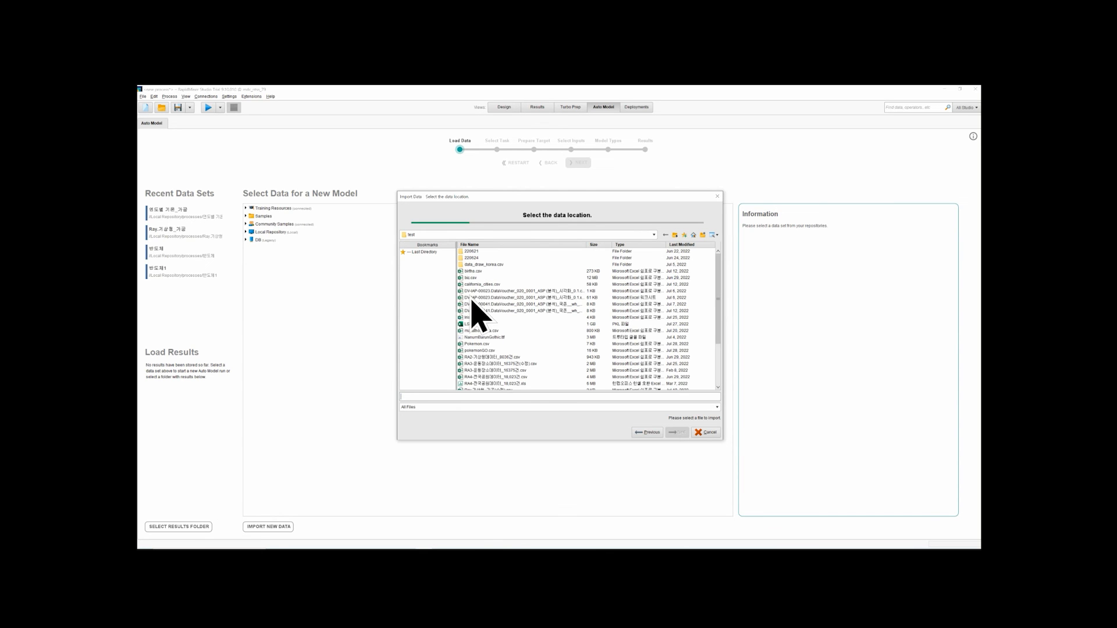
{"action": "scroll", "coordinate": [497, 285], "scroll_direction": "down", "scroll_amount": 3}
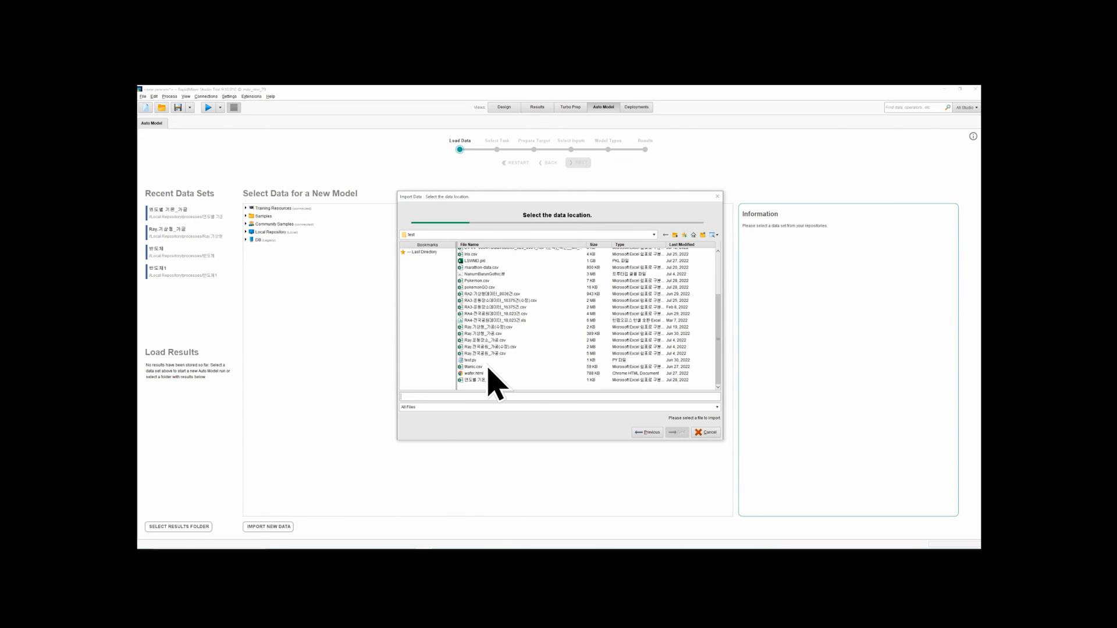
{"action": "left_click", "coordinate": [678, 432]}
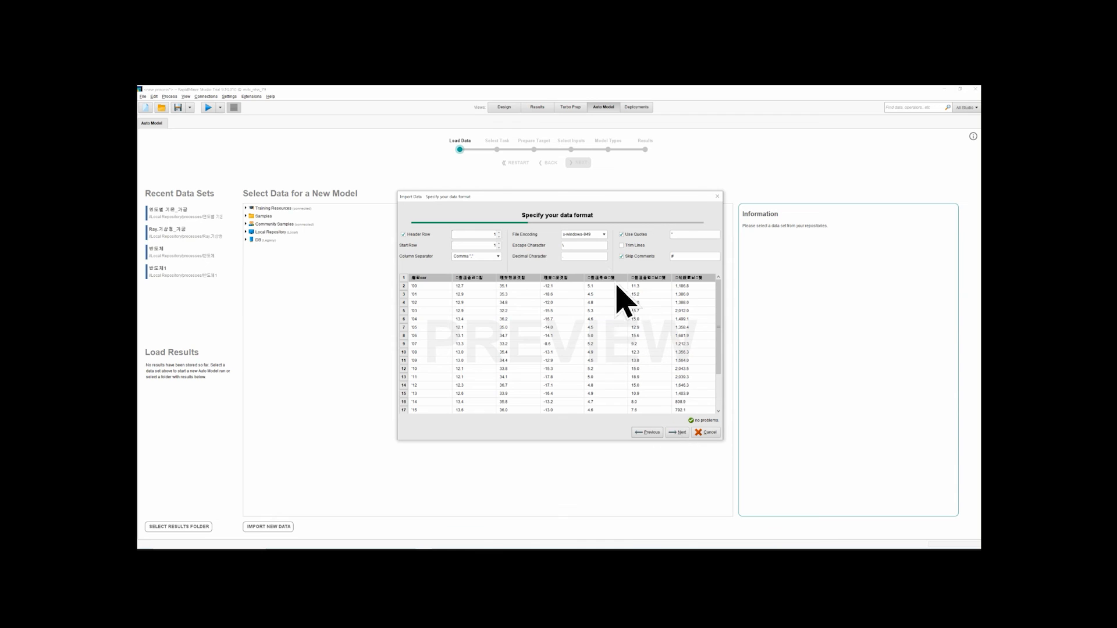
Set the imported file's encoding to UTF-8
{"action": "left_click", "coordinate": [602, 235]}
{"action": "scroll", "coordinate": [599, 273], "scroll_direction": "up", "scroll_amount": 15}
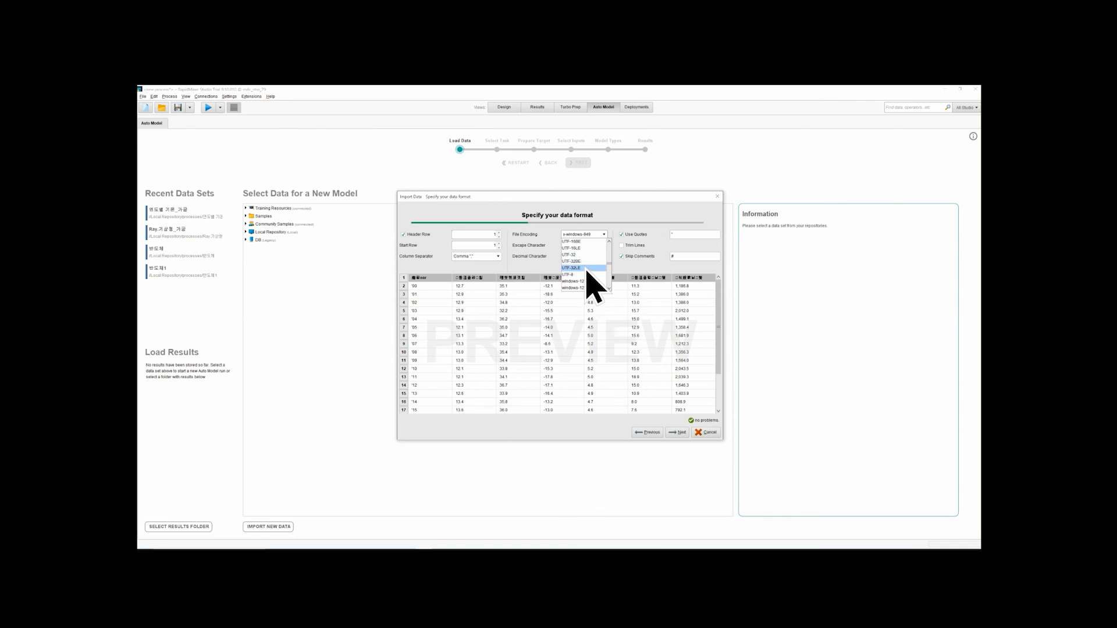
{"action": "left_click", "coordinate": [585, 275]}
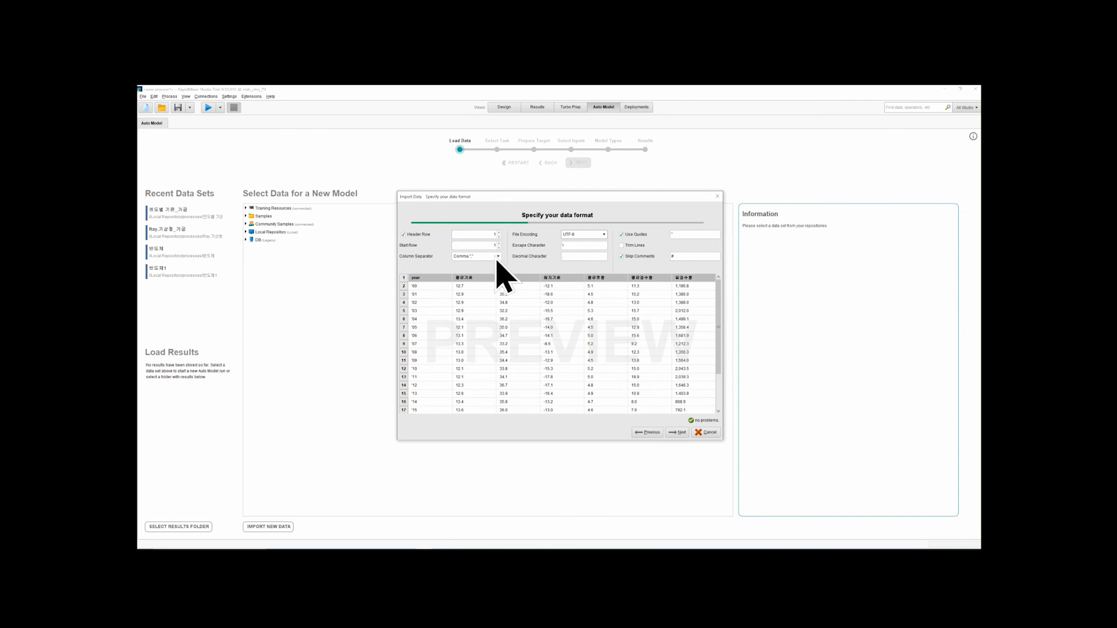
Accept the data and column formats and store the data set as 연도별 기온_가공 in the Local Repository's processes folder
{"action": "left_click", "coordinate": [677, 432]}
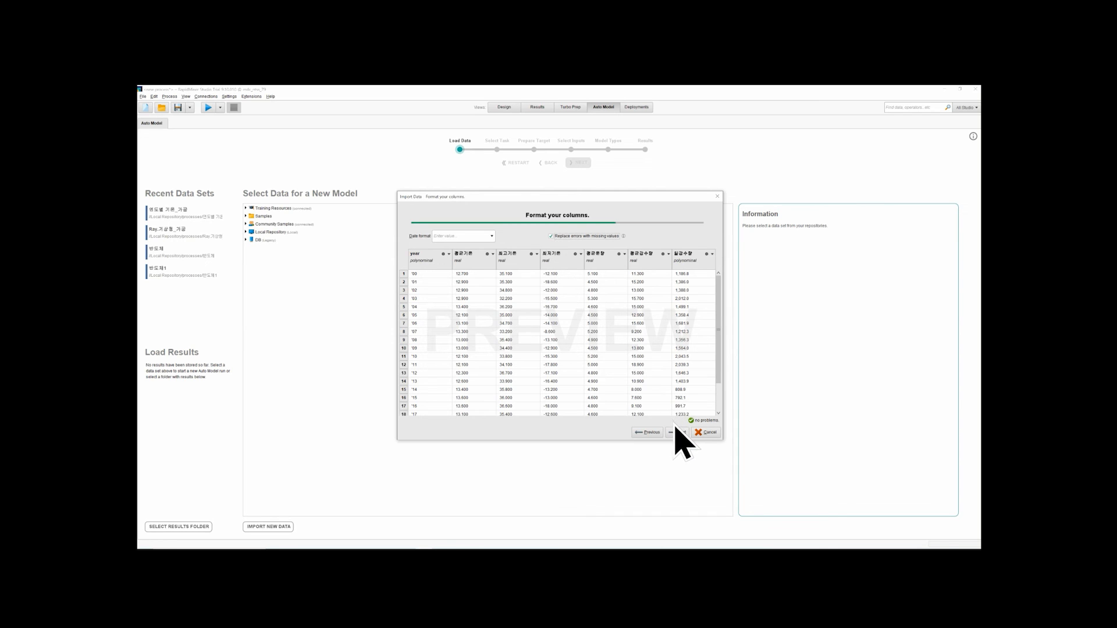
{"action": "left_click", "coordinate": [678, 432]}
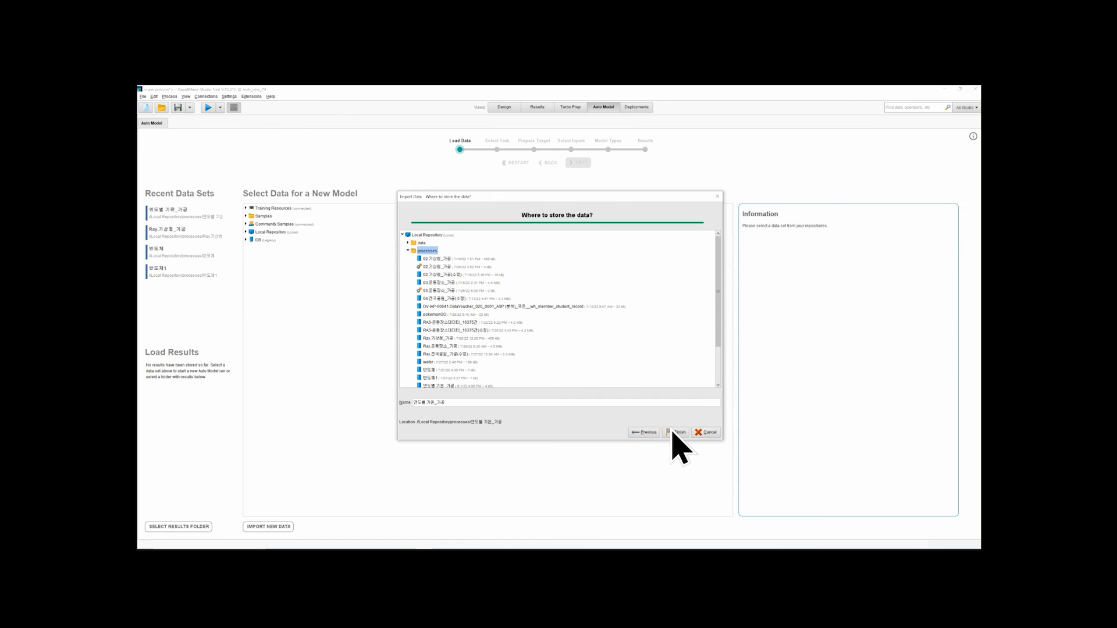
{"action": "left_click", "coordinate": [675, 433]}
{"action": "left_click", "coordinate": [608, 332]}
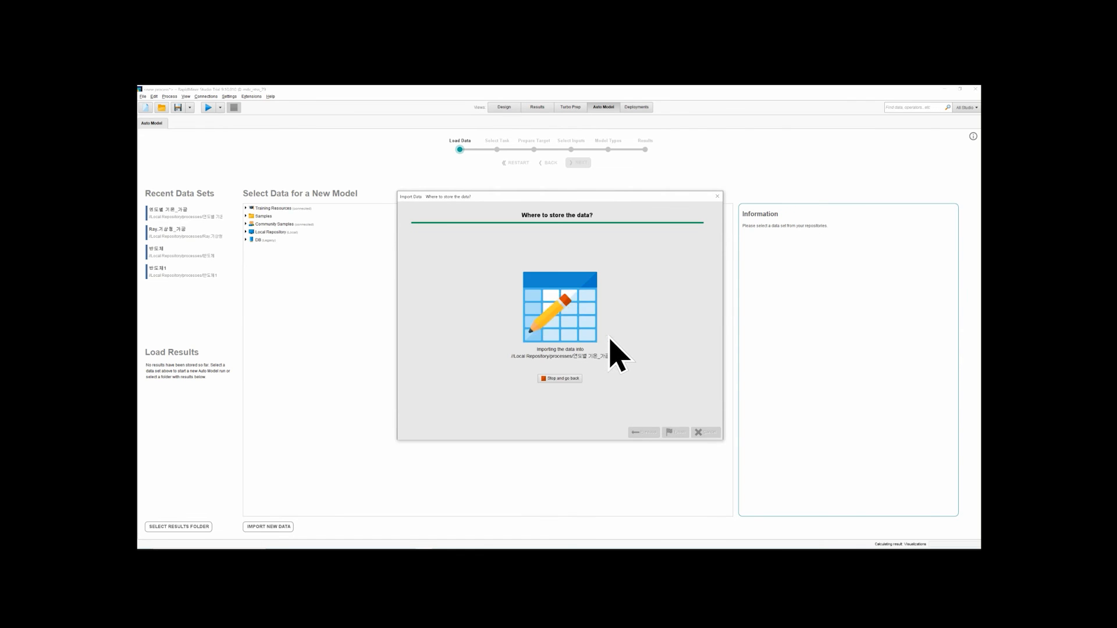
In Auto Model, view the information of the 연도별 기온_가공 data sets in the processes folder and directly under Local Repository
{"action": "left_click", "coordinate": [604, 108]}
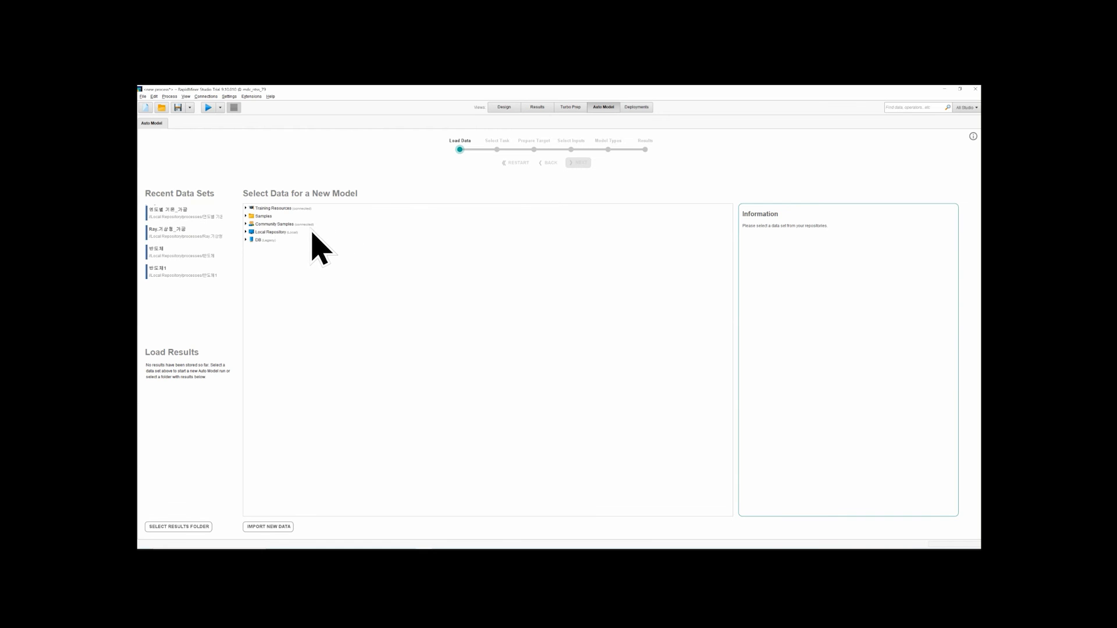
{"action": "left_click", "coordinate": [211, 214]}
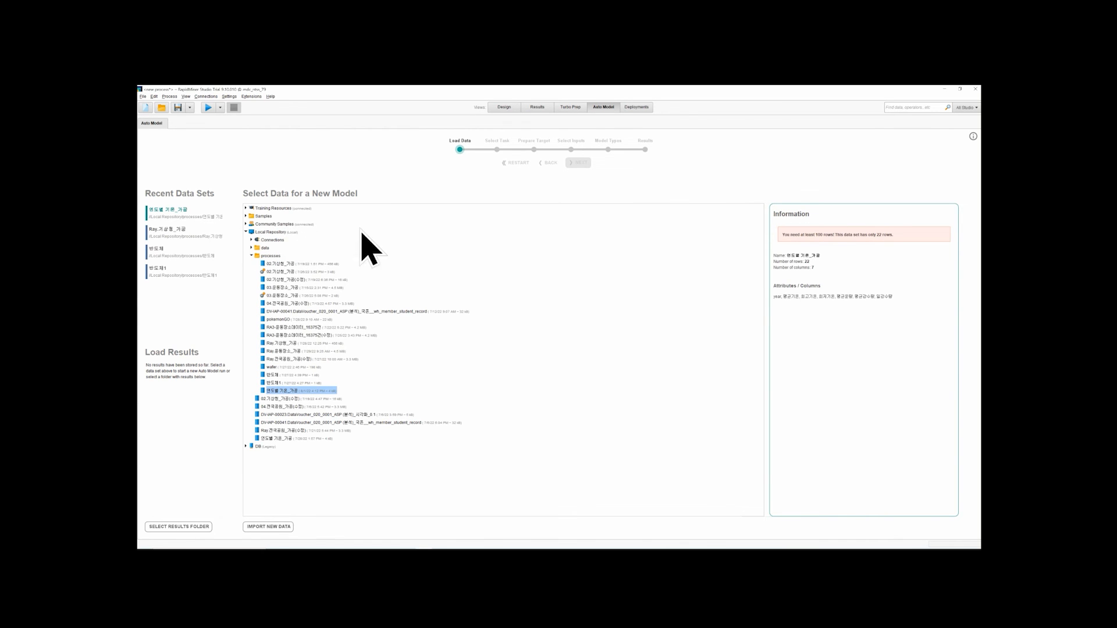
{"action": "left_click", "coordinate": [278, 257]}
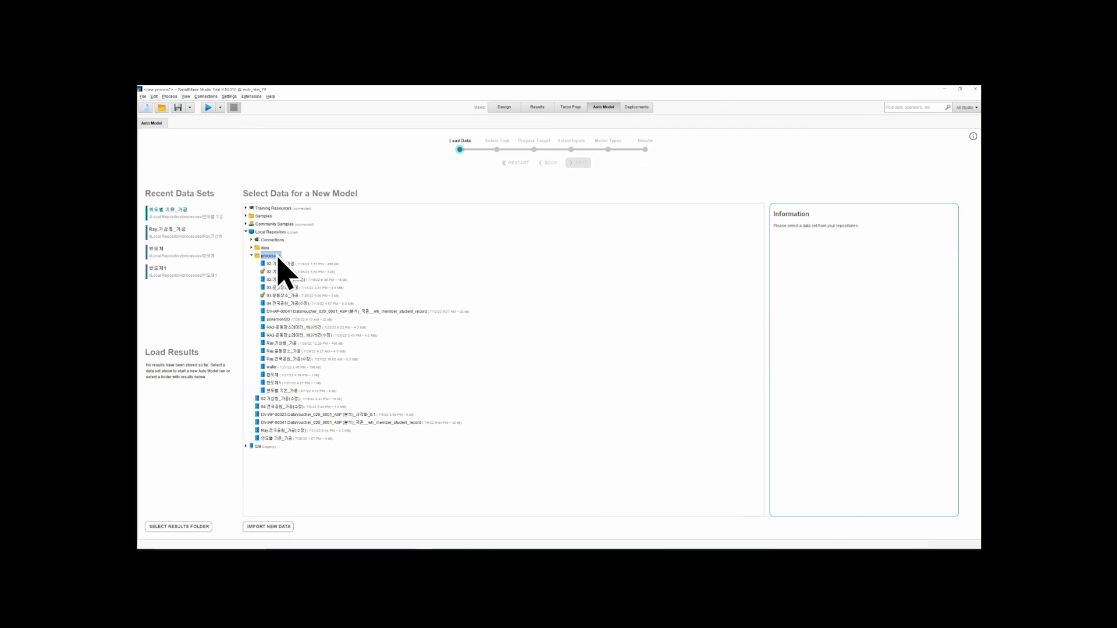
{"action": "left_click", "coordinate": [288, 389]}
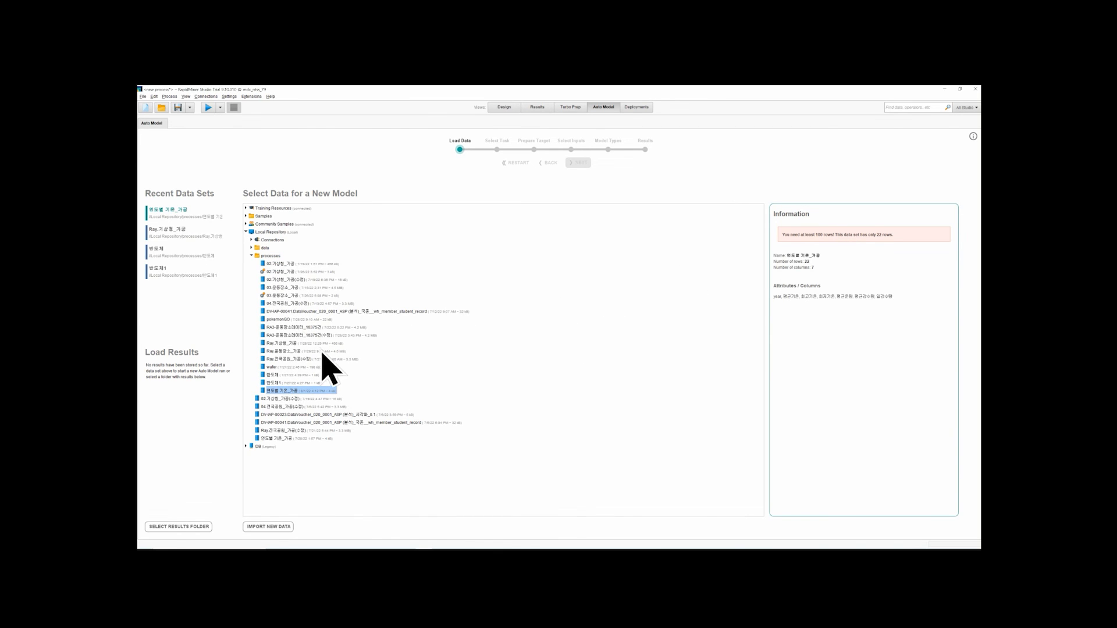
{"action": "left_click", "coordinate": [269, 257]}
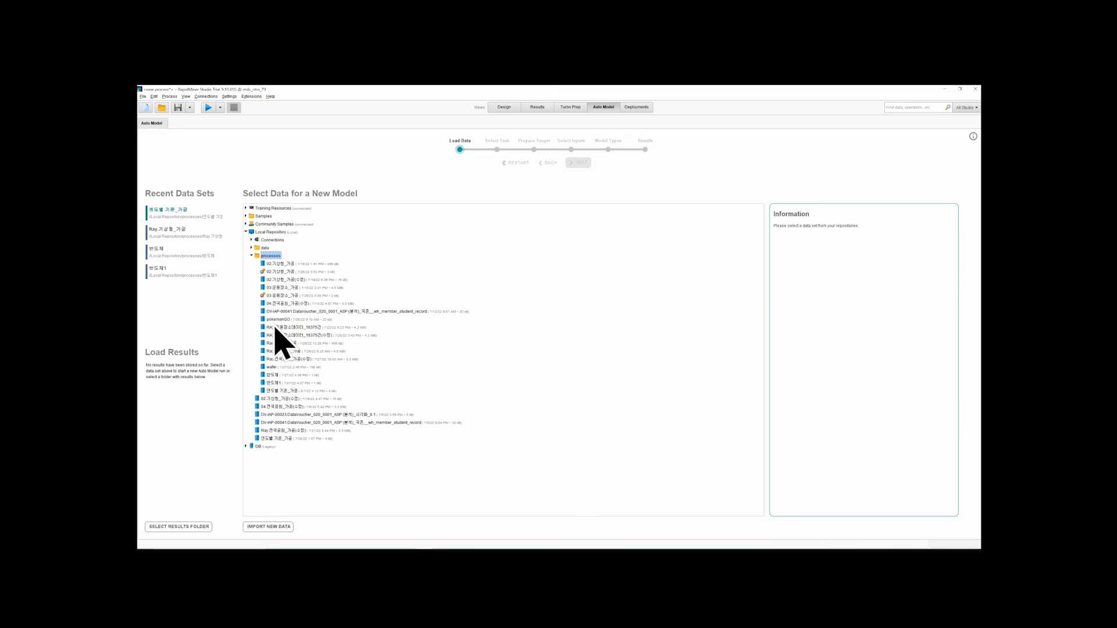
{"action": "left_click", "coordinate": [286, 438]}
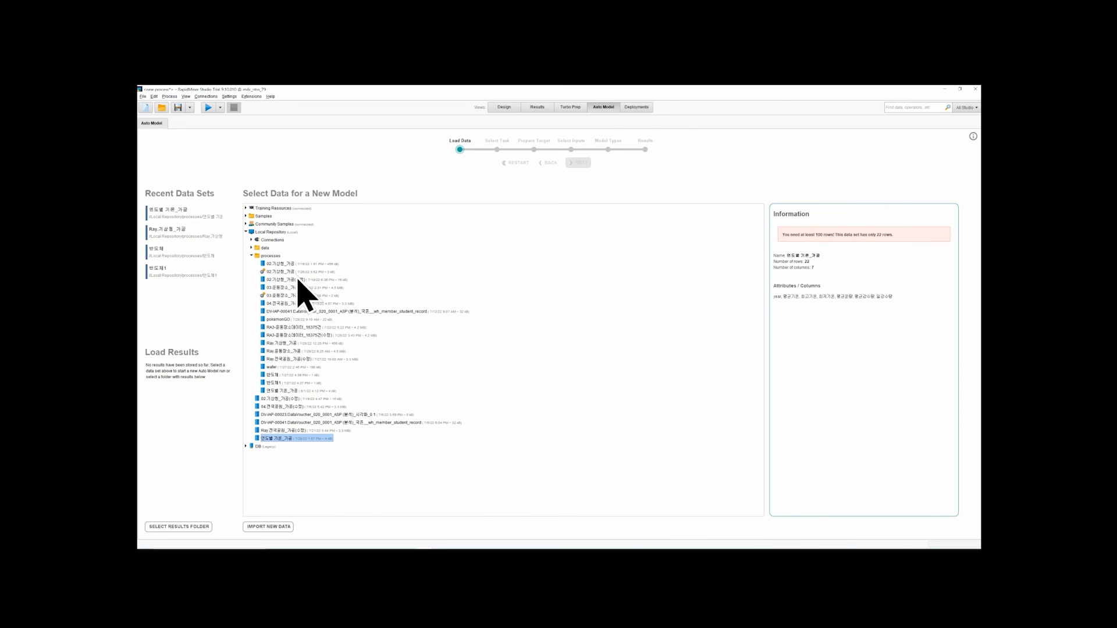
View the Deployments overview and the new deployment location dialog, closing the dialog without creating a location
{"action": "left_click", "coordinate": [634, 107]}
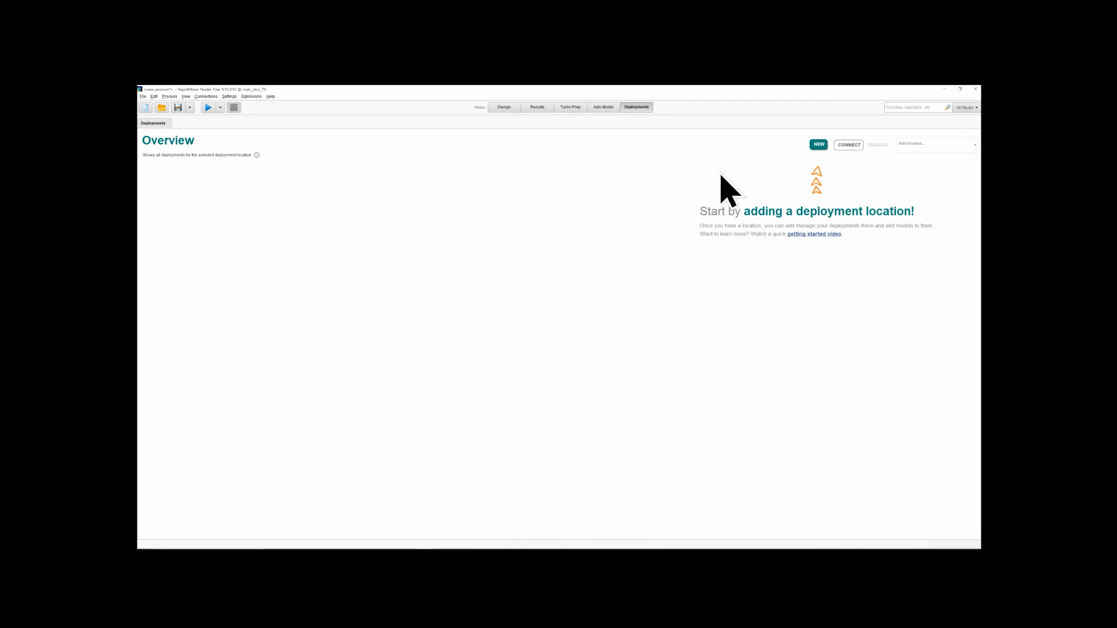
{"action": "left_click", "coordinate": [818, 145]}
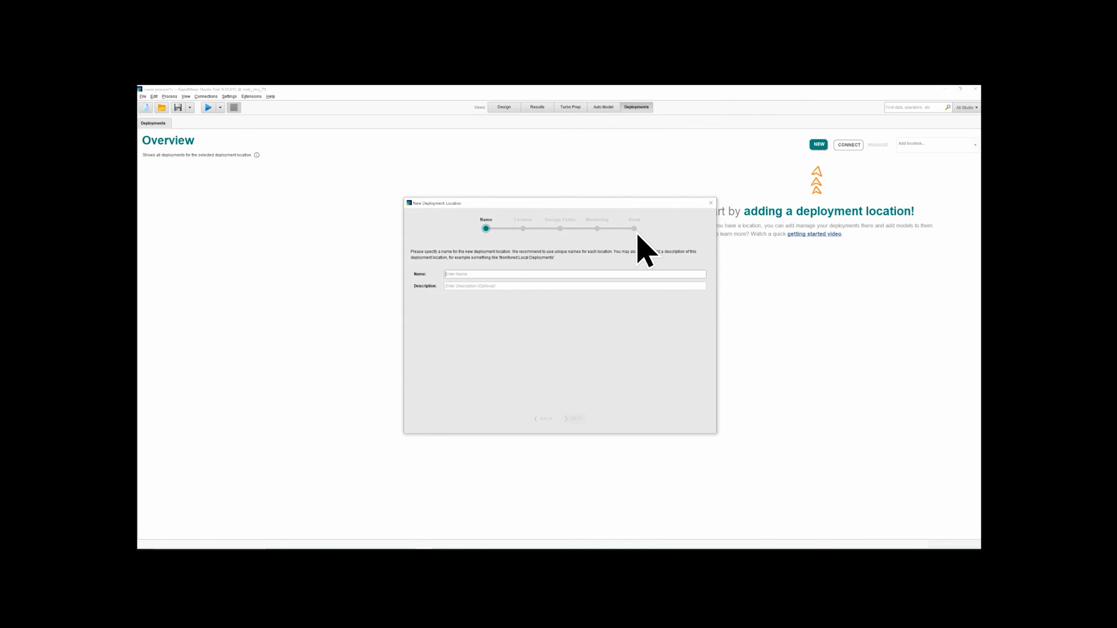
{"action": "left_click", "coordinate": [710, 203]}
Look through the Design, Results and Auto Model views and return to the Turbo Prep chart
{"action": "left_click", "coordinate": [504, 108]}
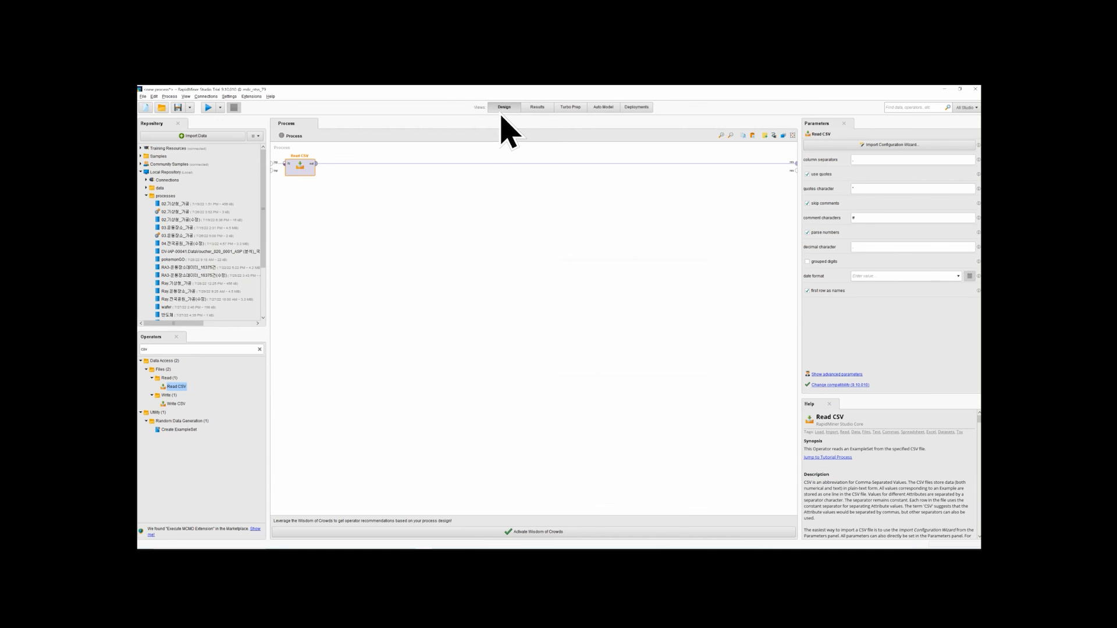
{"action": "left_click", "coordinate": [536, 108]}
{"action": "left_click", "coordinate": [602, 108]}
{"action": "left_click", "coordinate": [571, 110]}
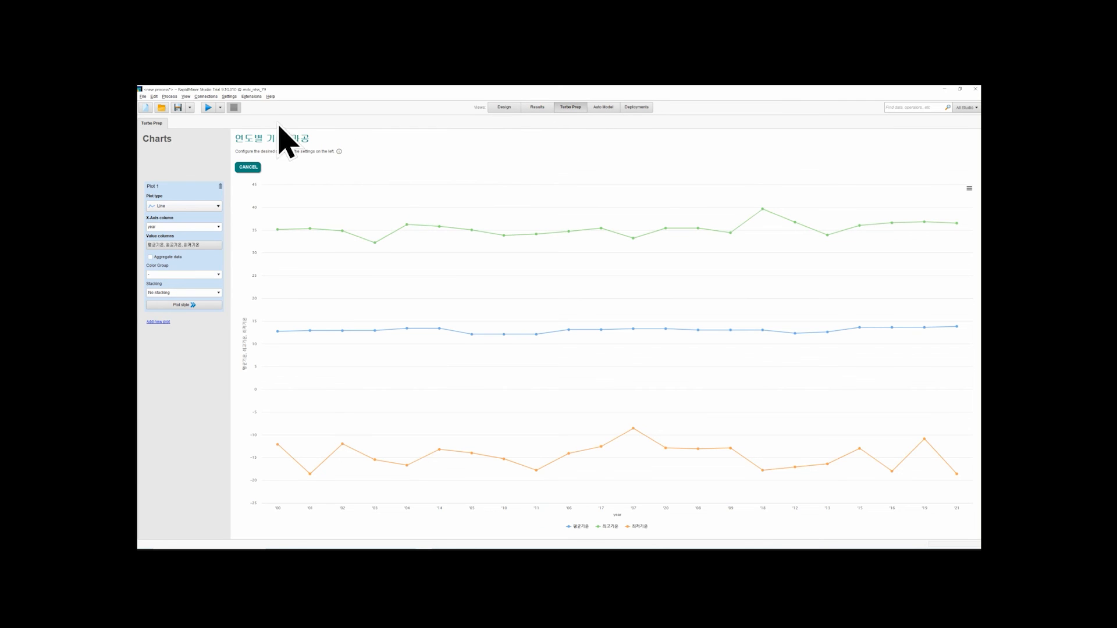